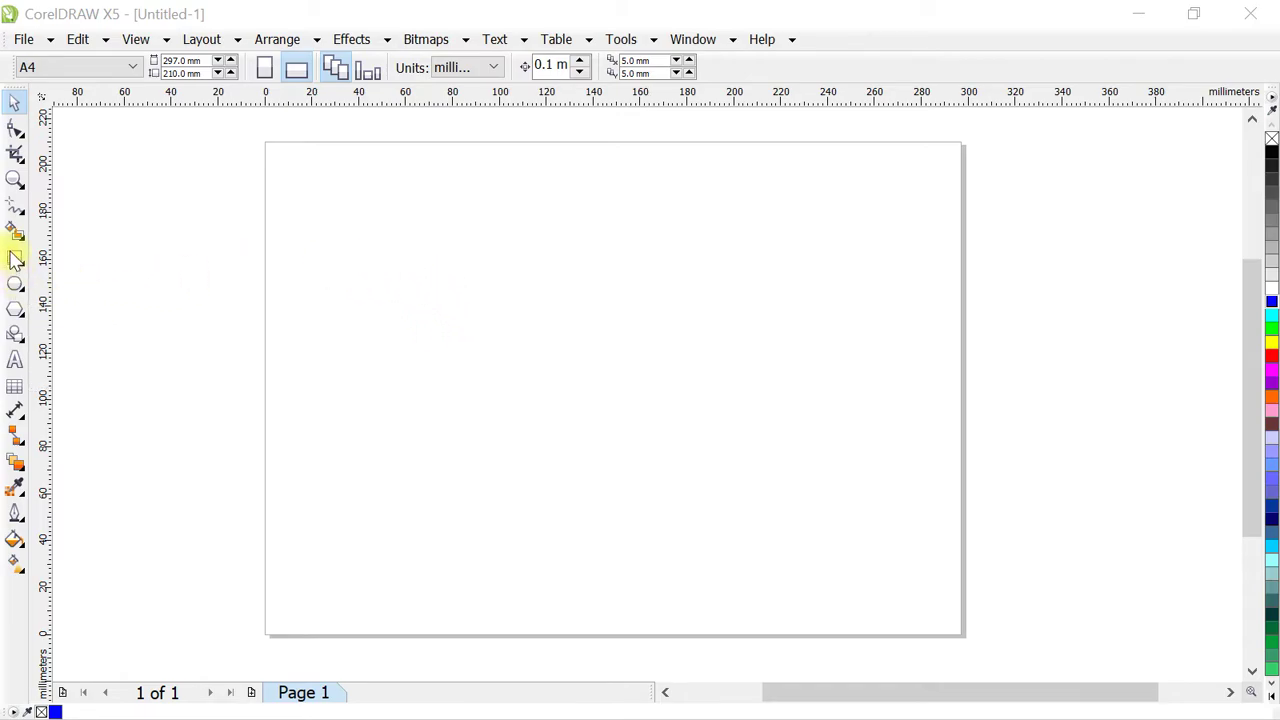
# Draw a perfect circle about 122.5 mm across in the middle of the landscape A4 page.
pyautogui.click(14, 102)
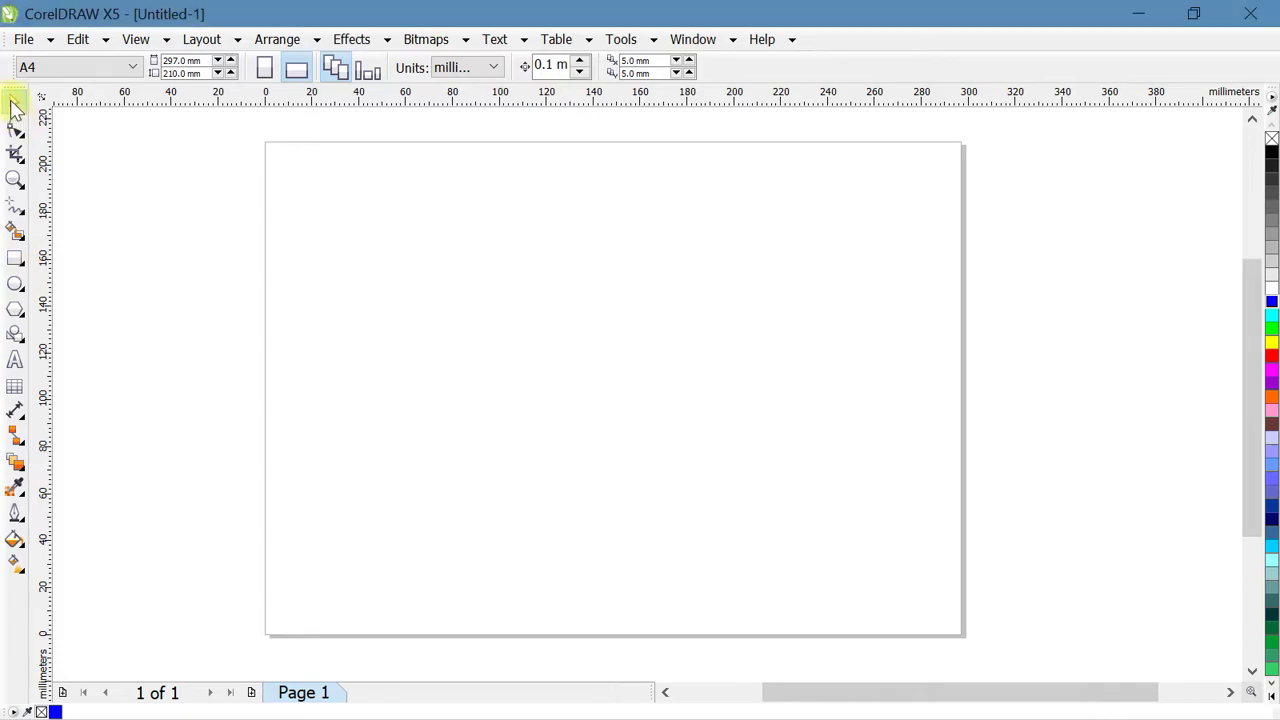
pyautogui.click(15, 283)
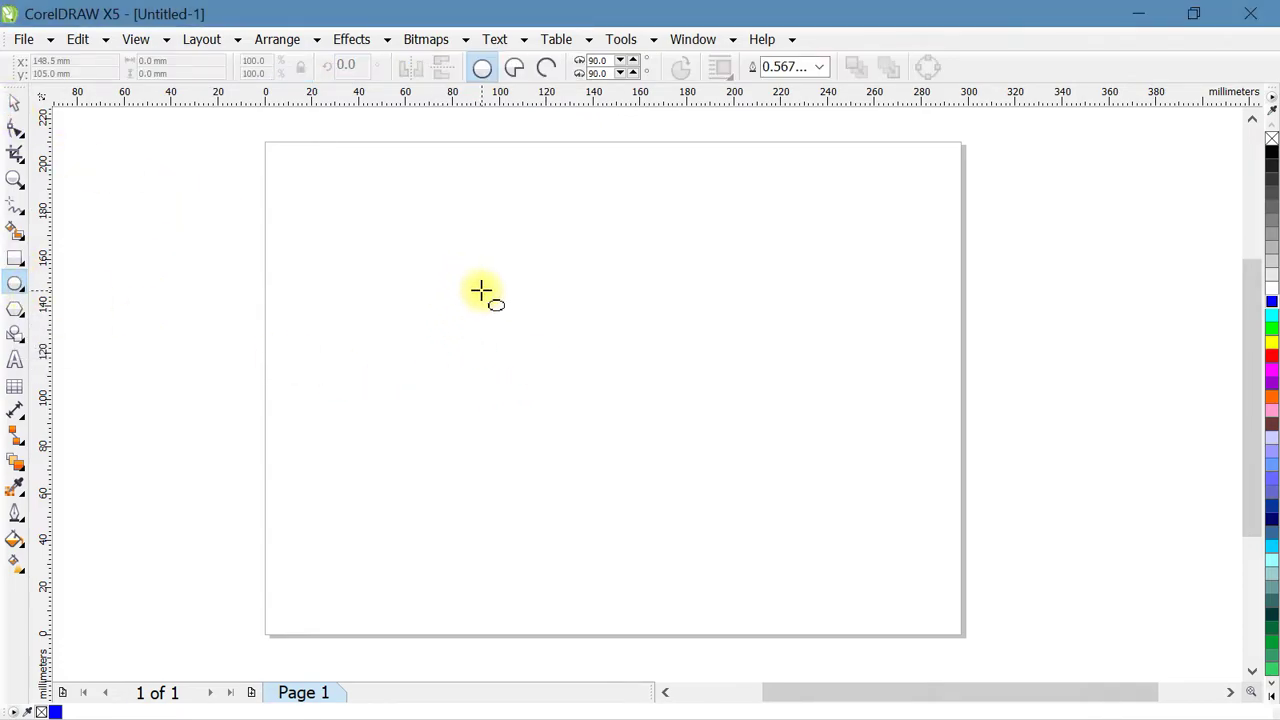
pyautogui.moveTo(463, 275); pyautogui.dragTo(655, 570)
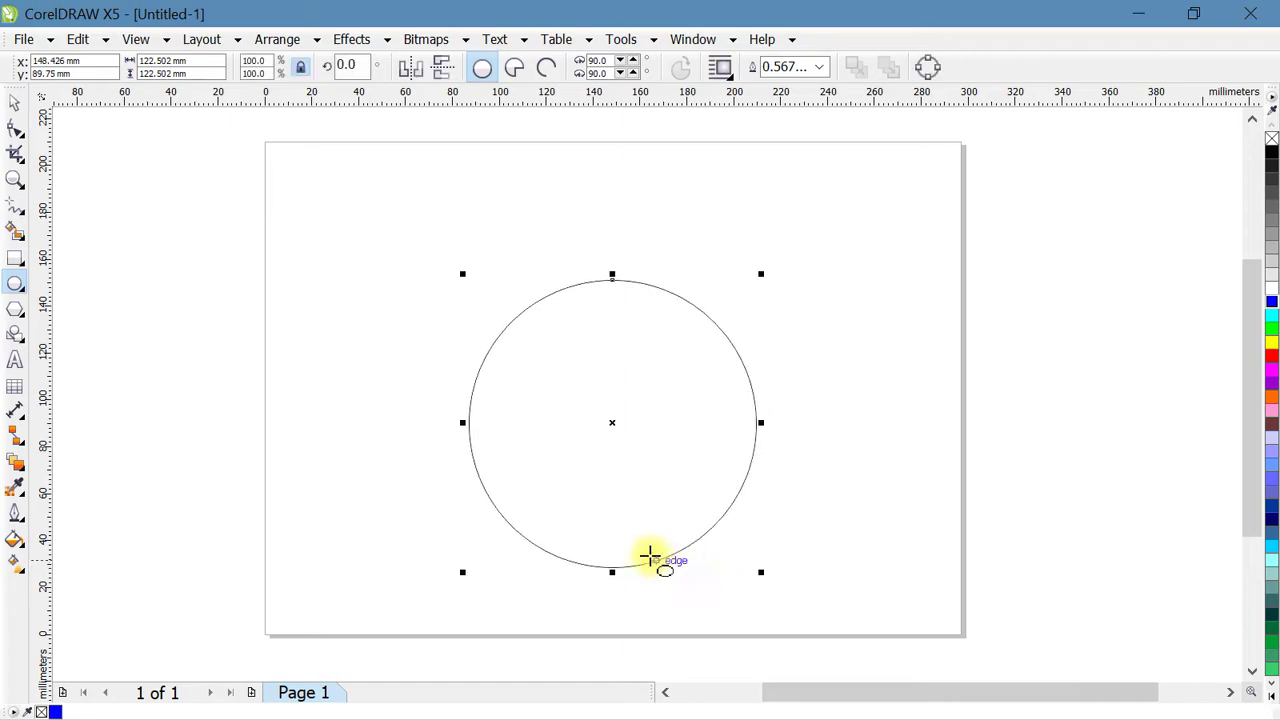
# Add the Arial 24 pt text line 'ASDLFKJ LK DJSFLK LKF J' and move it above the circle.
pyautogui.click(15, 359)
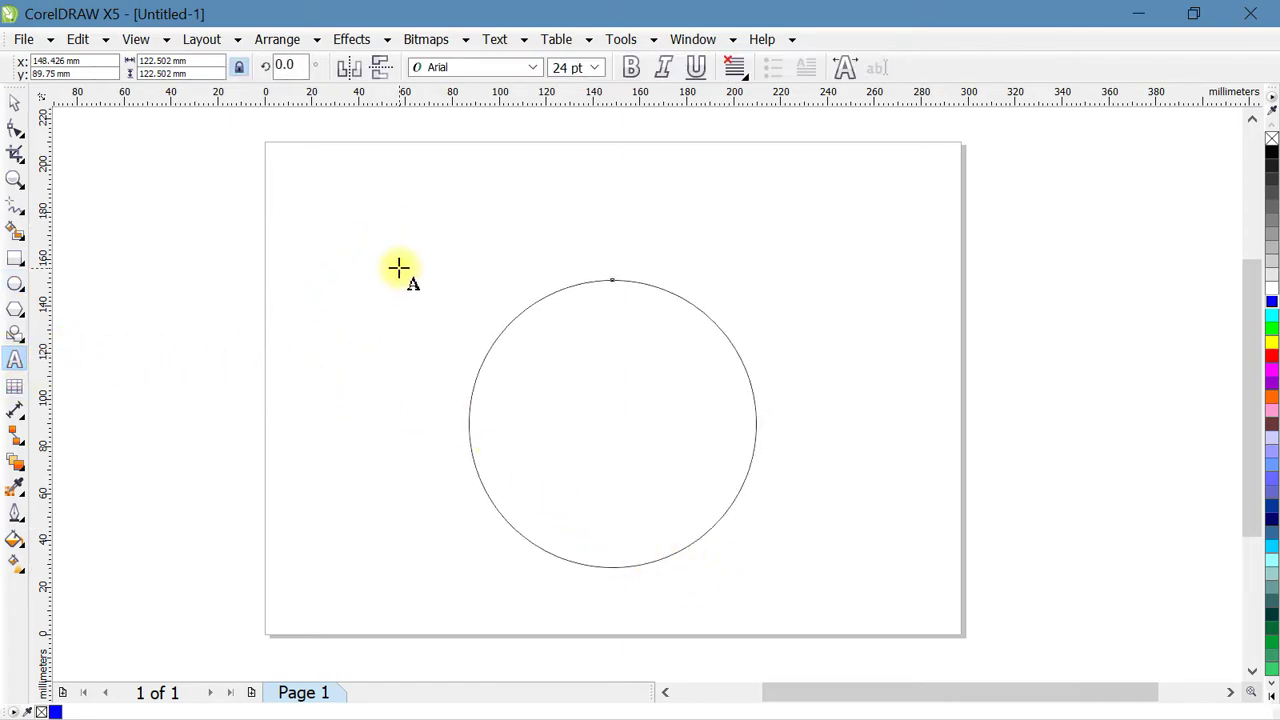
pyautogui.scroll(2, 433, 318)
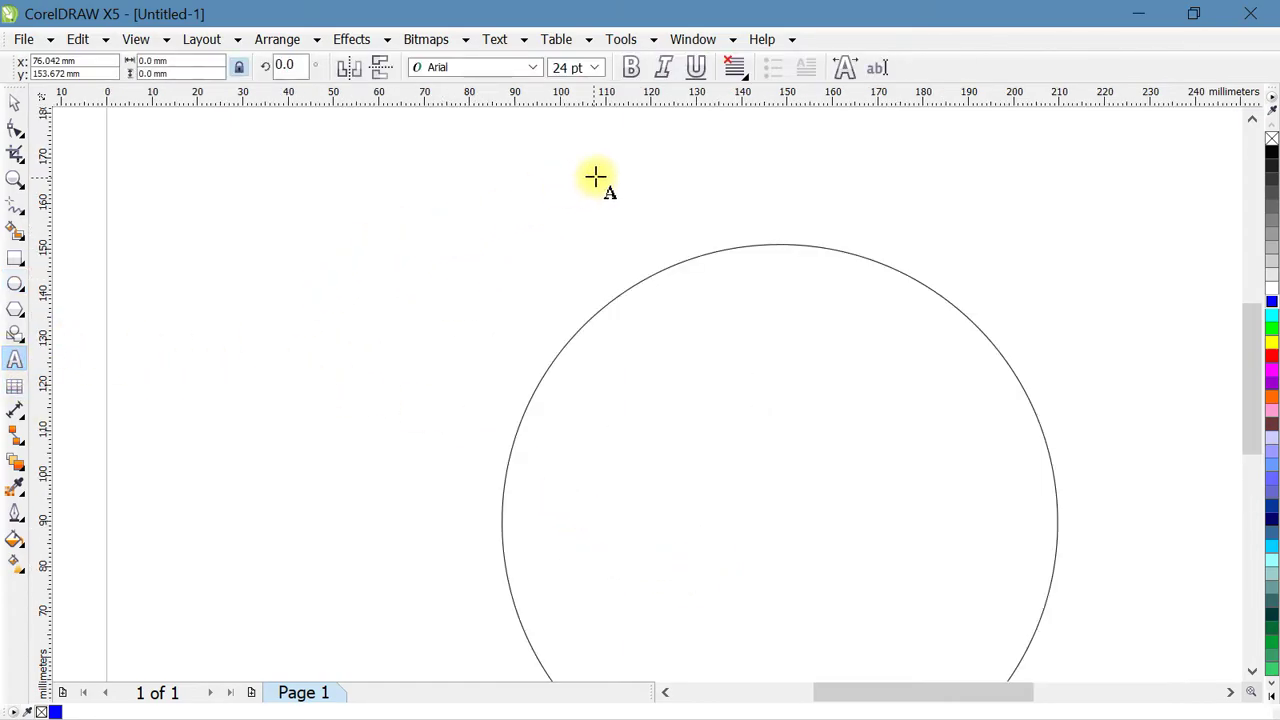
pyautogui.write('ASDLFKJ ')
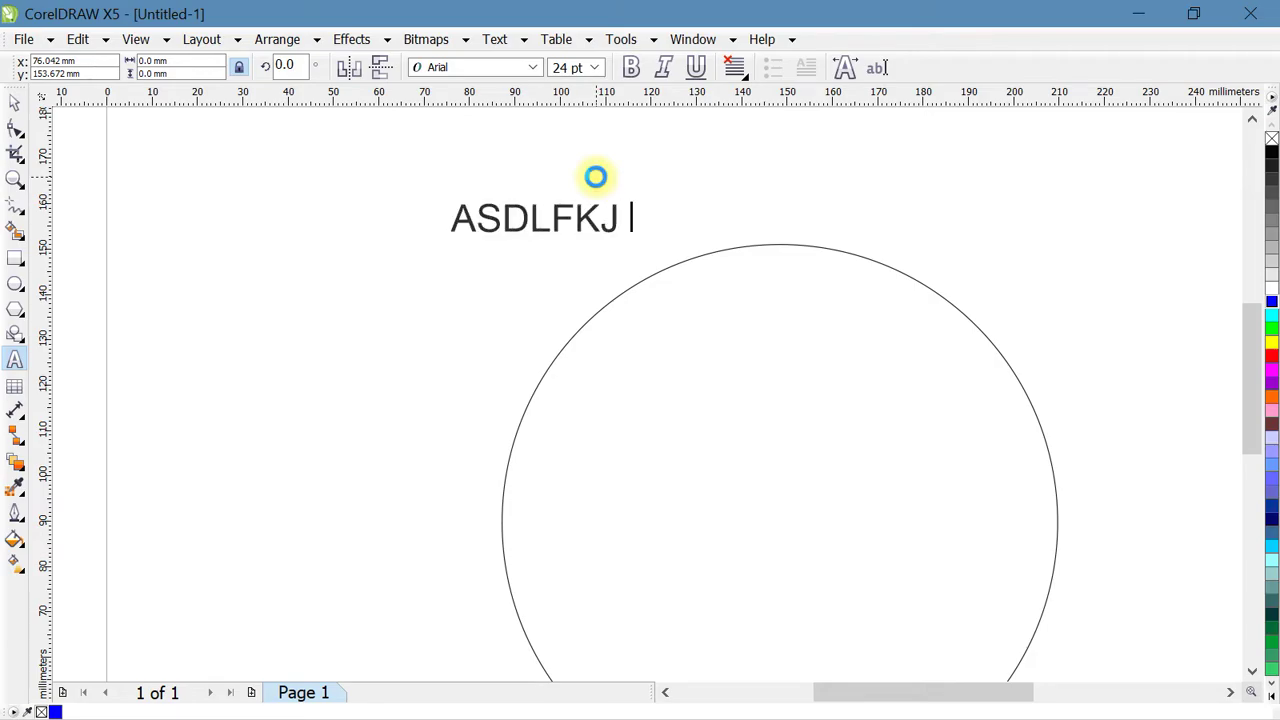
pyautogui.write('LK DJSFLK LKF J')
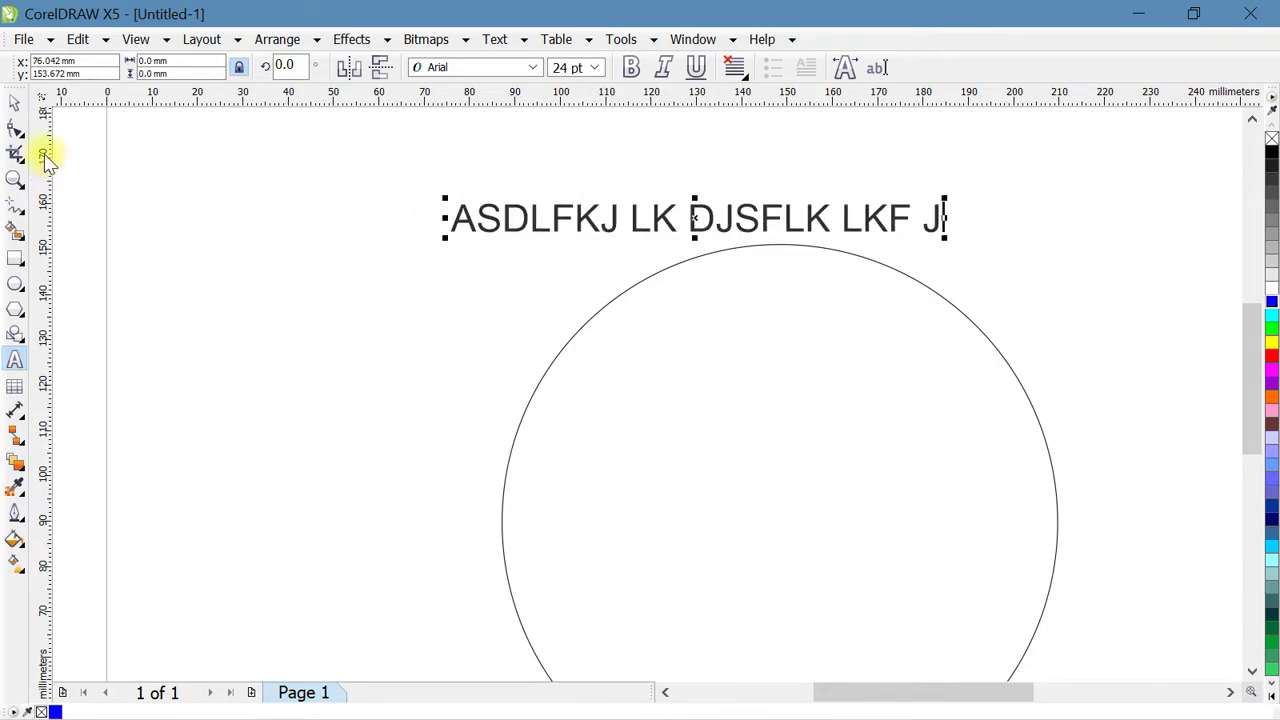
pyautogui.click(15, 103)
pyautogui.moveTo(562, 219); pyautogui.dragTo(563, 150)
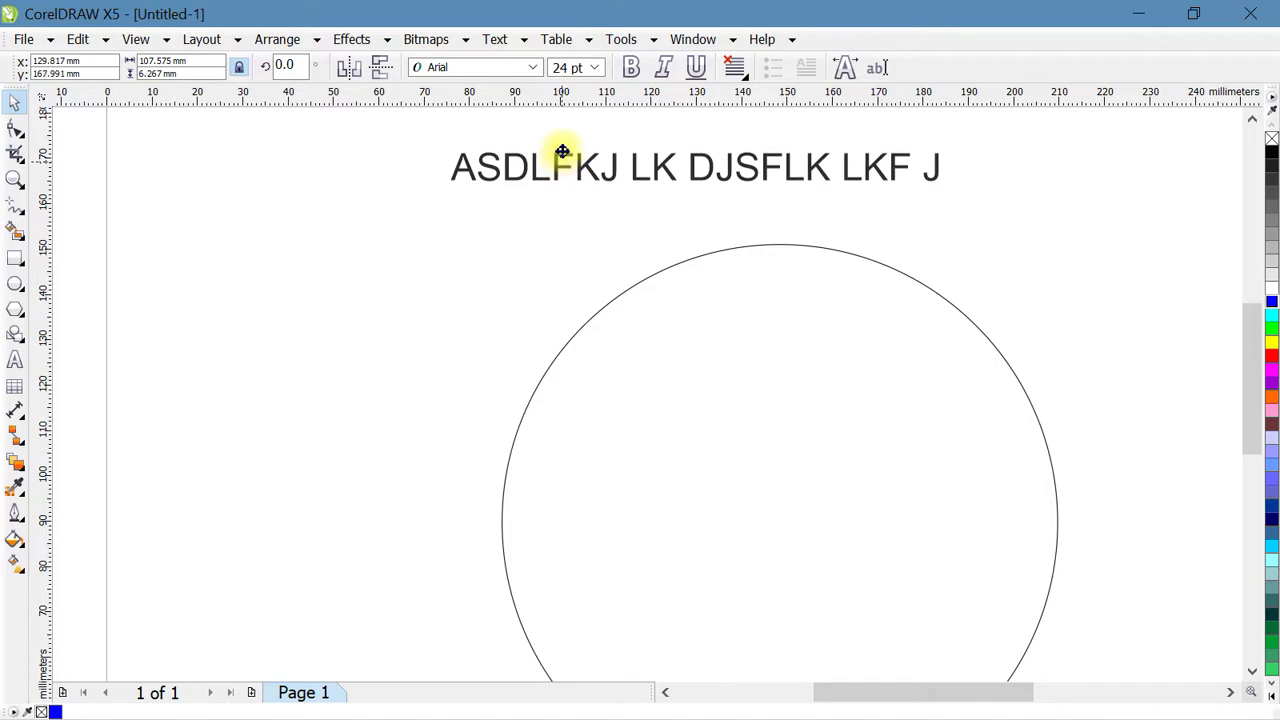
pyautogui.click(15, 360)
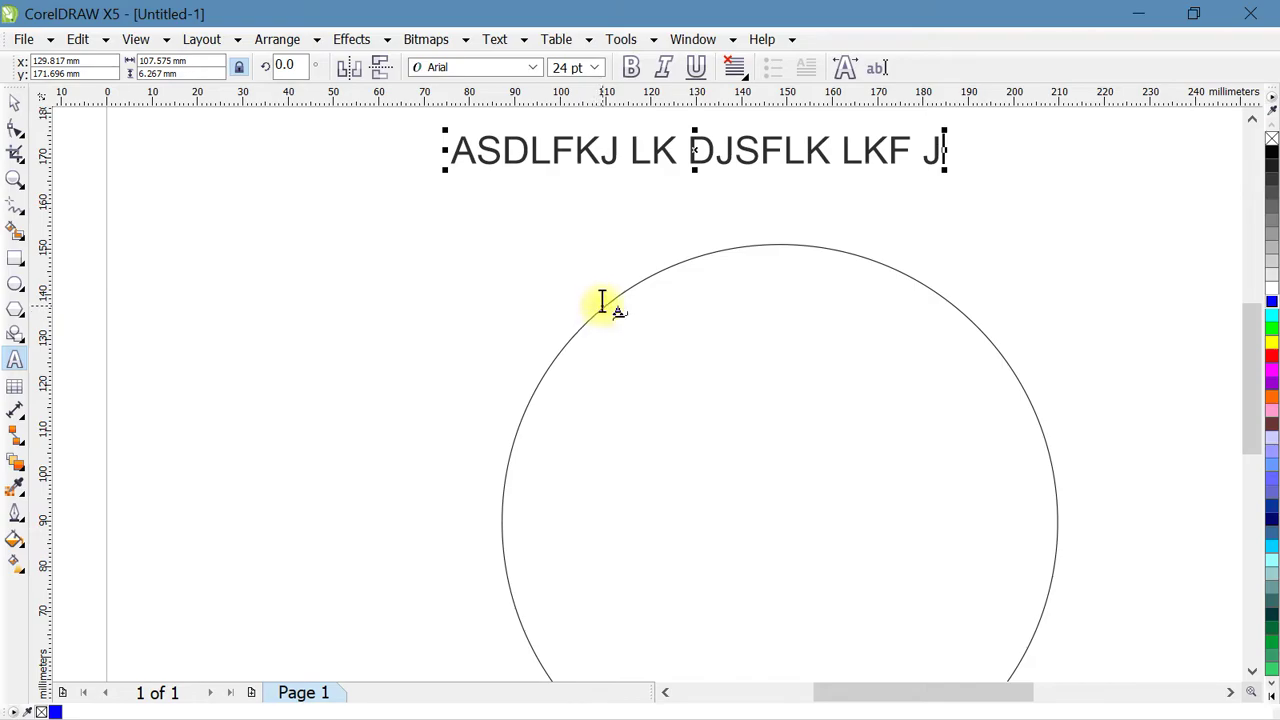
pyautogui.click(604, 300)
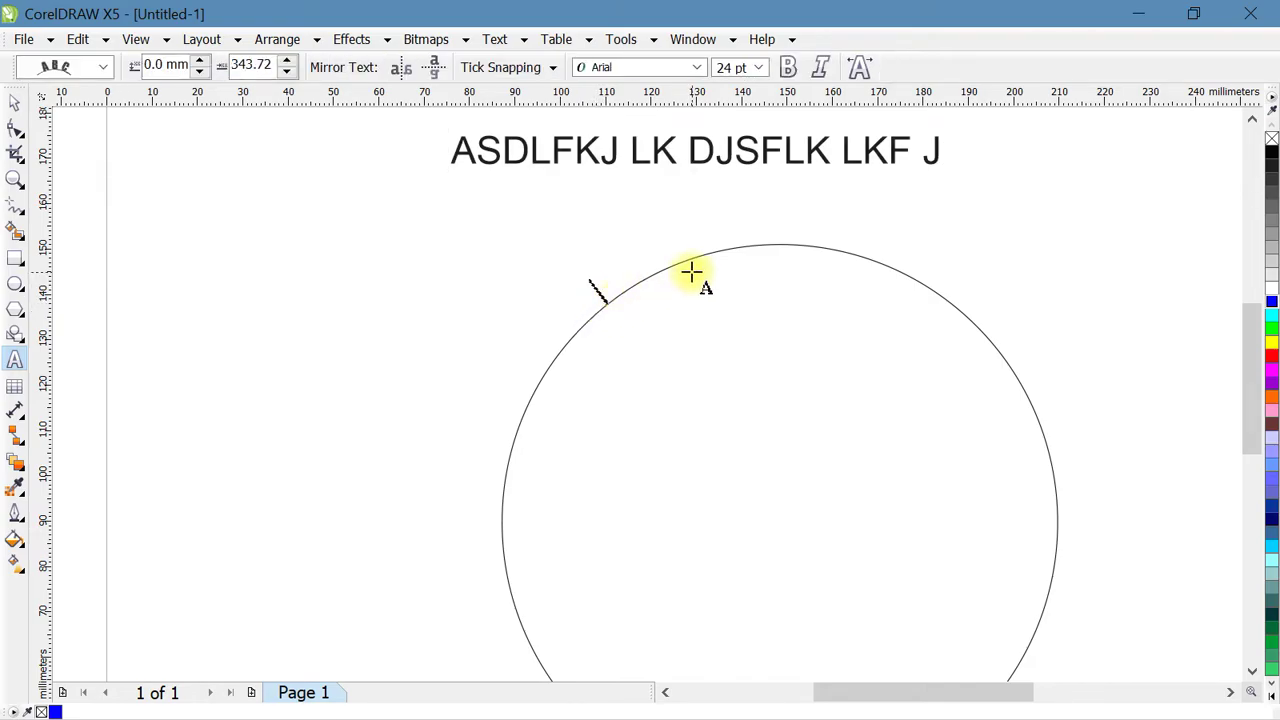
pyautogui.write('A;L FJLK DJSFL JADKLSFJKLDS')
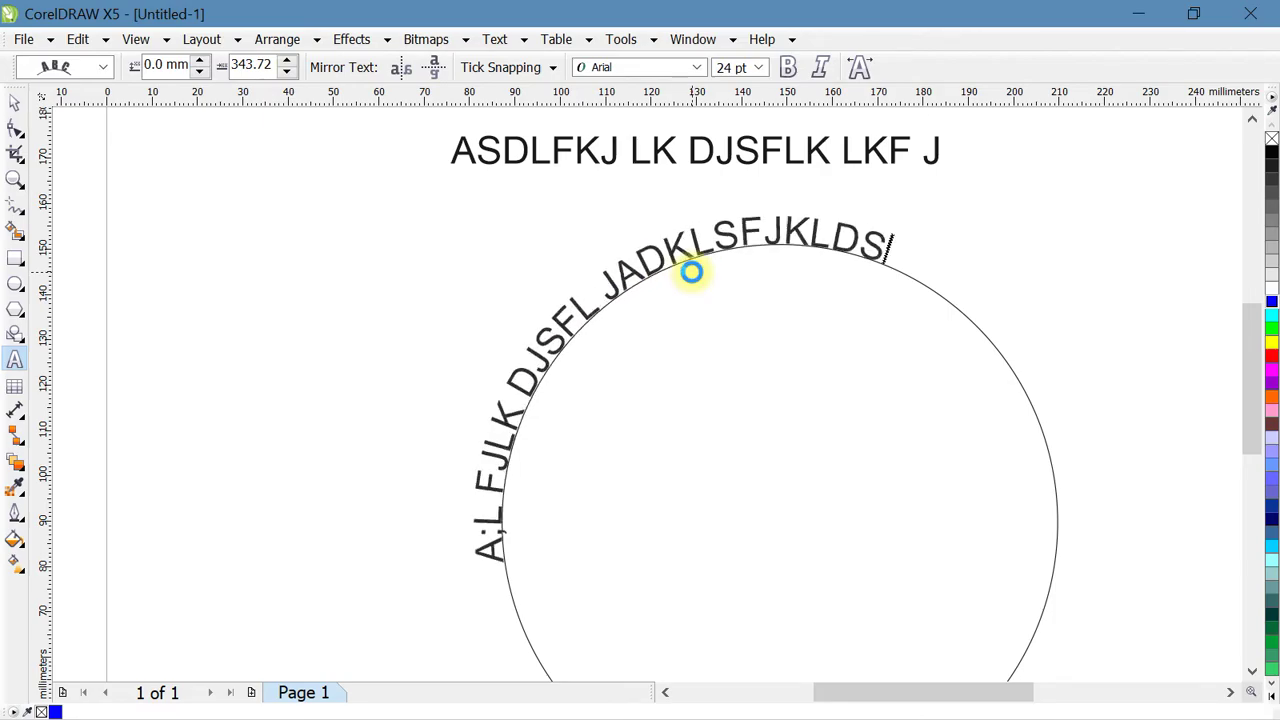
pyautogui.write('FJ')
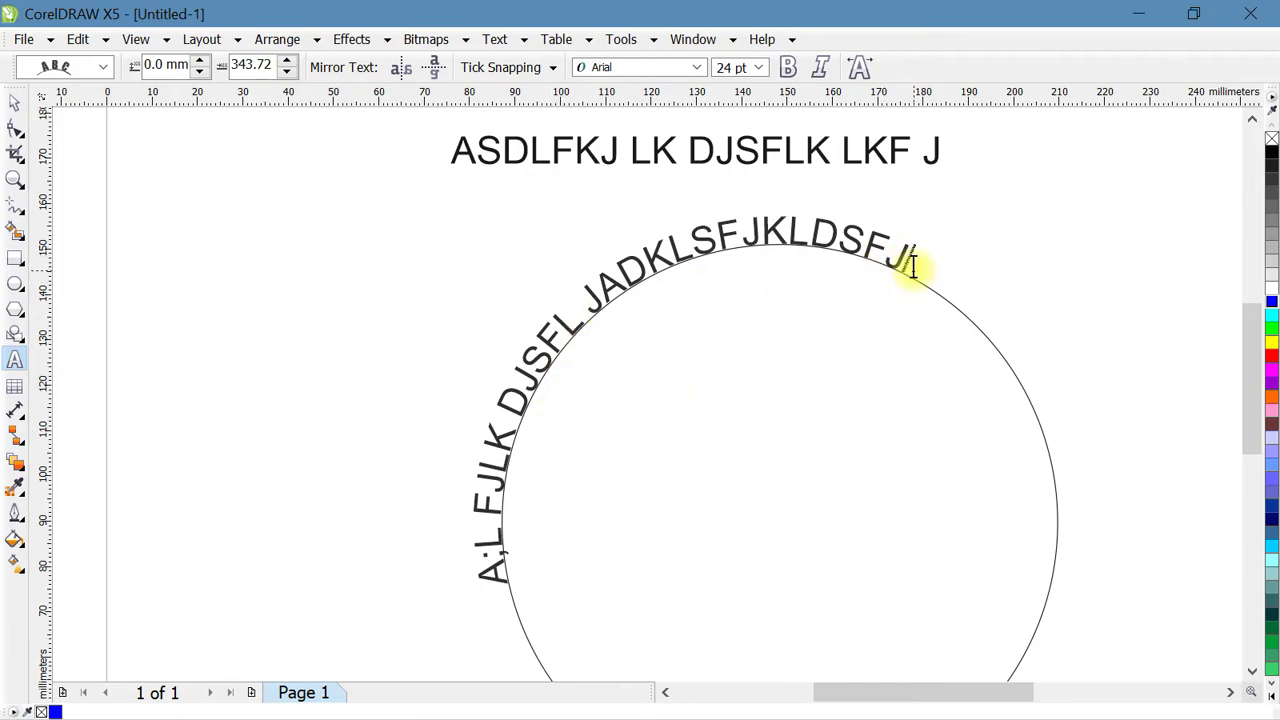
pyautogui.hotkey('ctrl', 'z')
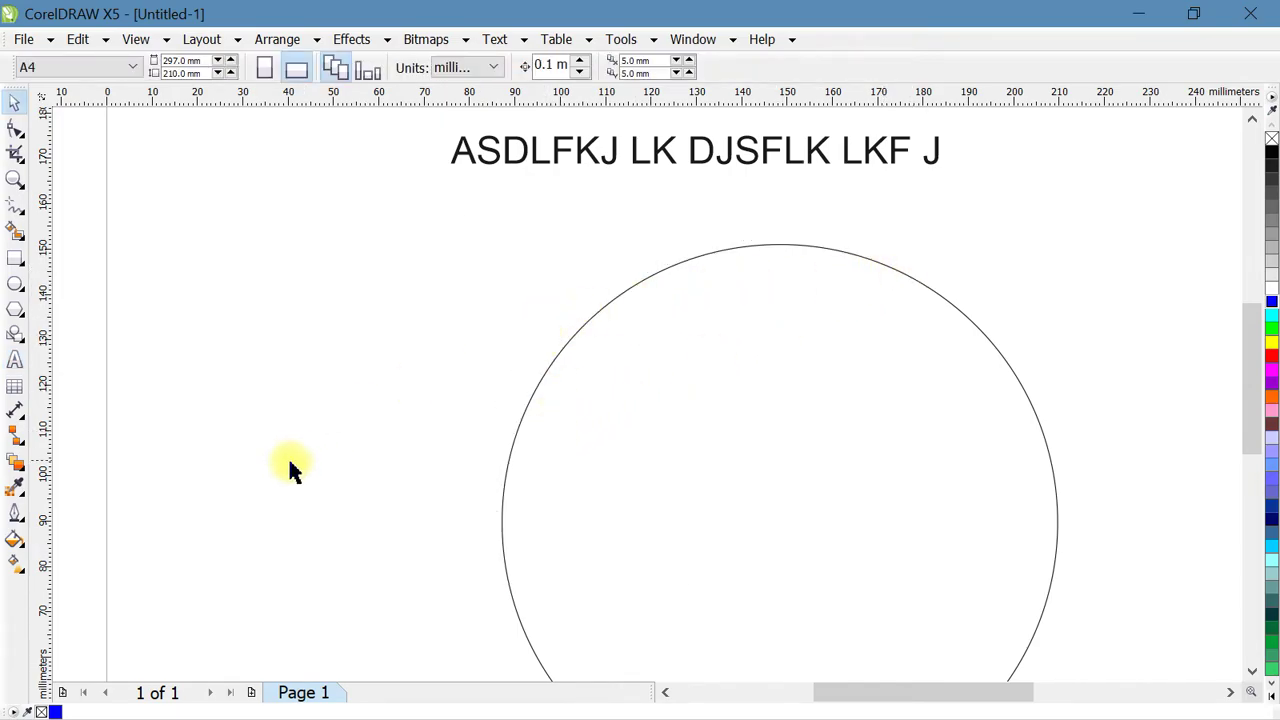
pyautogui.click(15, 360)
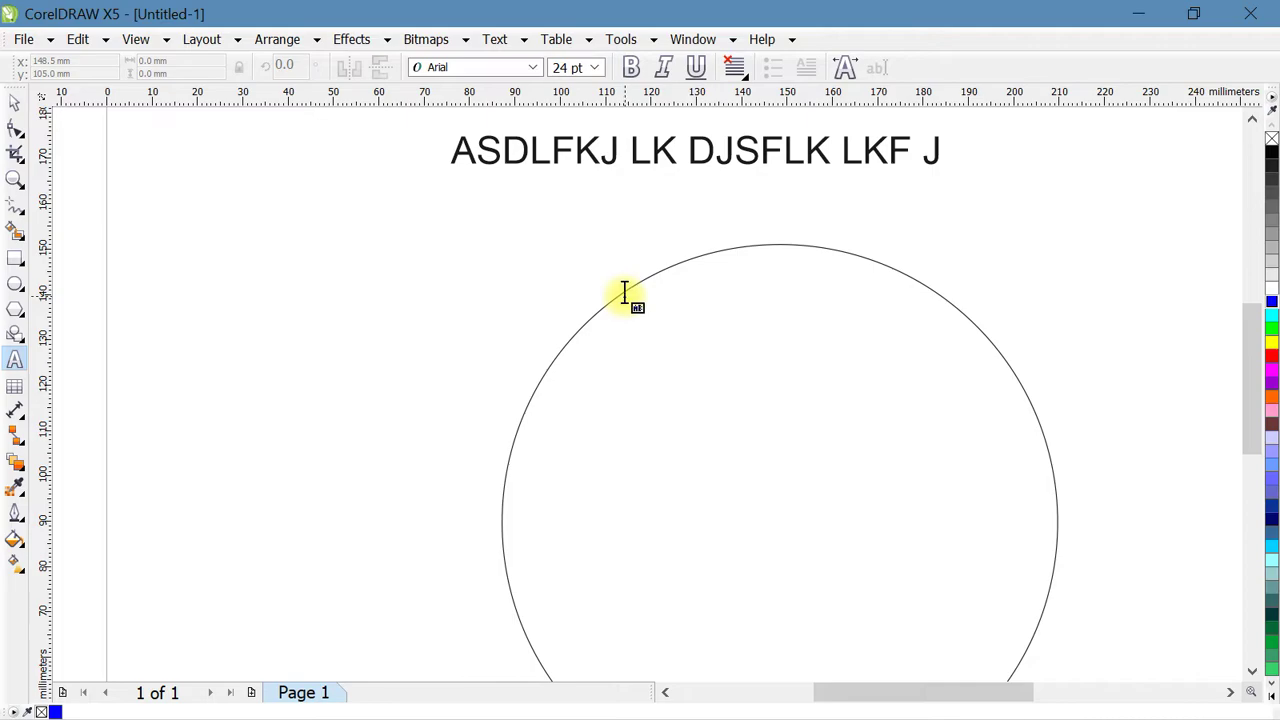
# Type 'ADSLF K JL' as paragraph text flowing inside the circle's outline.
pyautogui.click(624, 292)
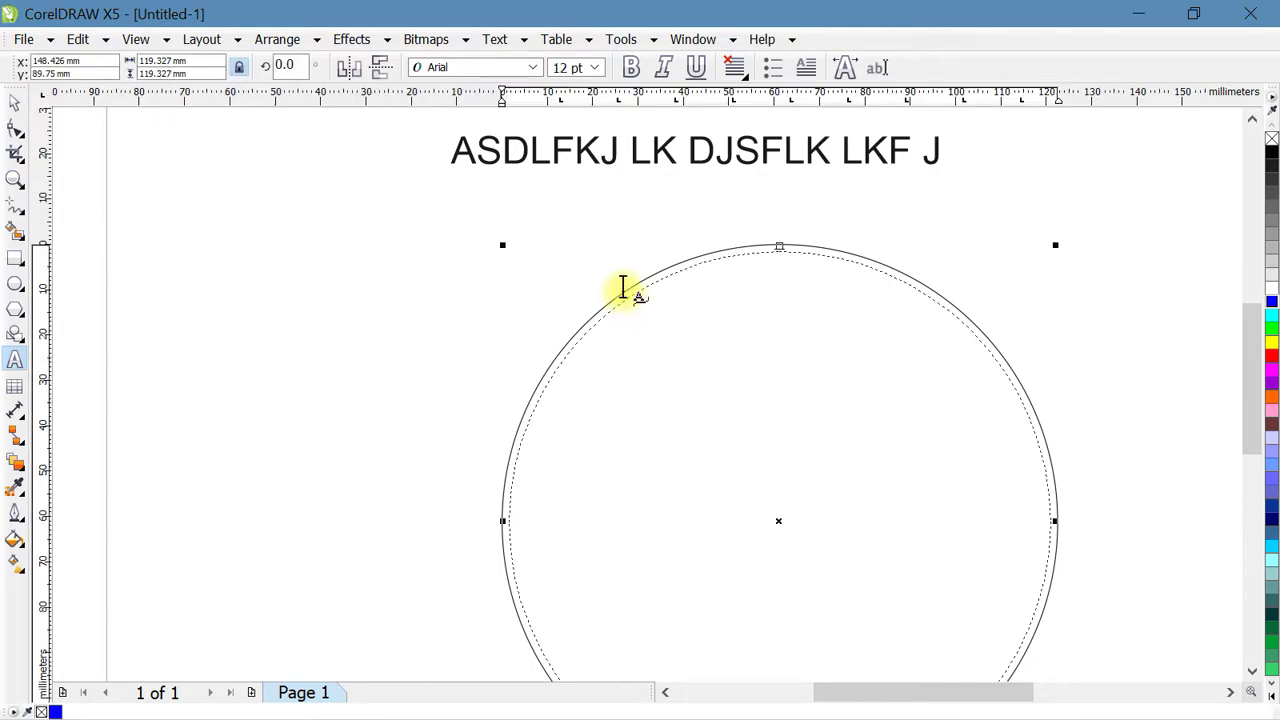
pyautogui.write('ADSLF K JL')
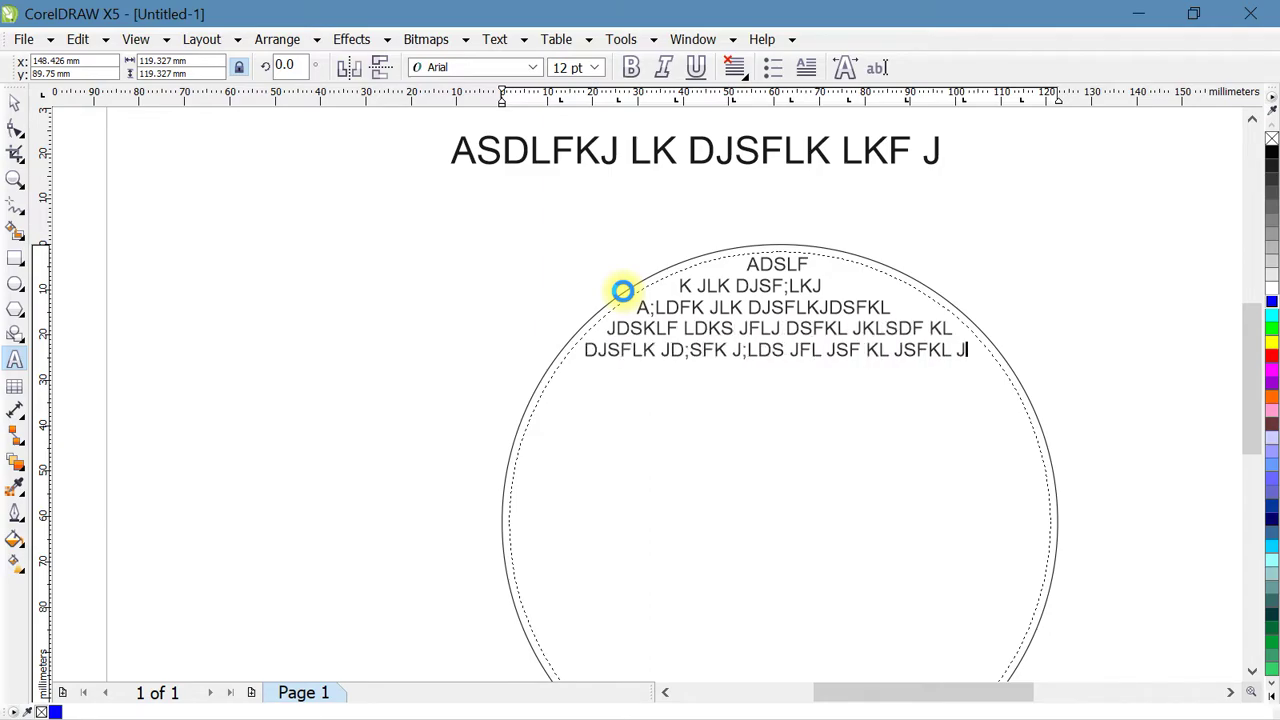
pyautogui.click(14, 103)
pyautogui.scroll(-2, 550, 330)
# Delete the circle with its text and the heading line, leaving the page empty.
pyautogui.click(659, 352)
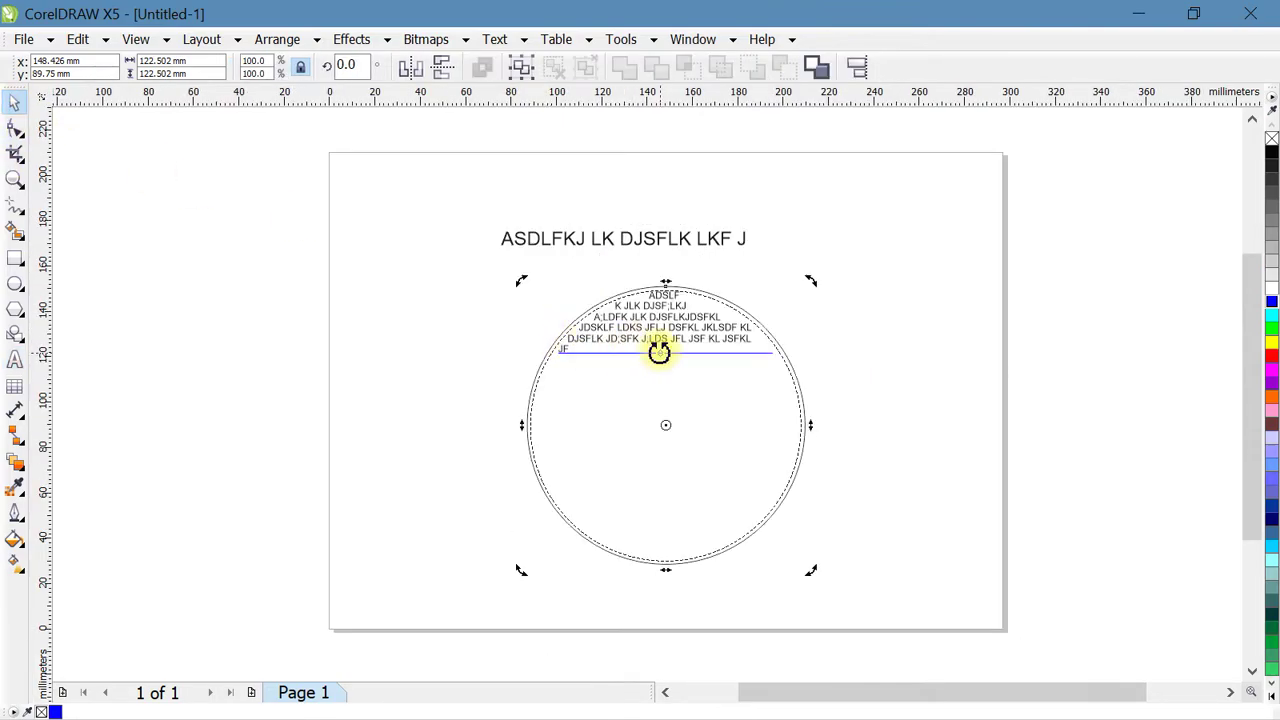
pyautogui.press('Delete')
pyautogui.click(656, 240)
pyautogui.press('Delete')
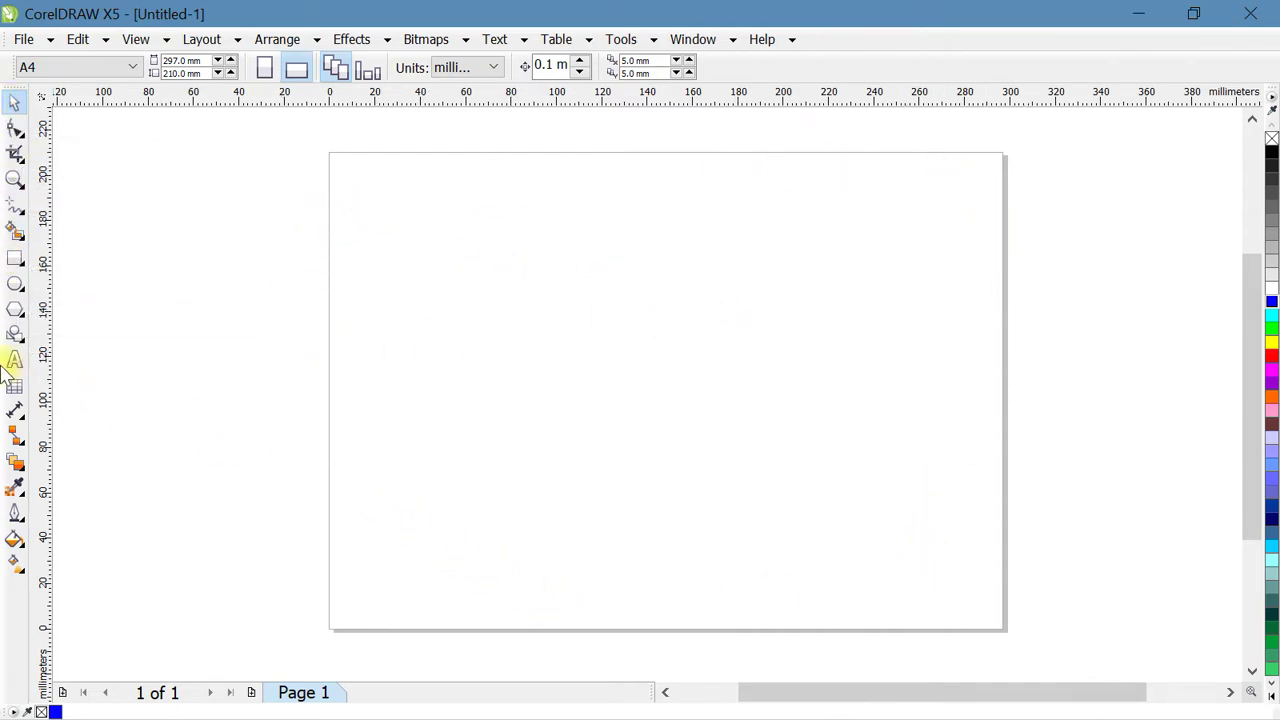
# Turn a page-sized rectangle into a paragraph text frame containing 12 pt text 'ALSOK'.
pyautogui.doubleClick(14, 256)
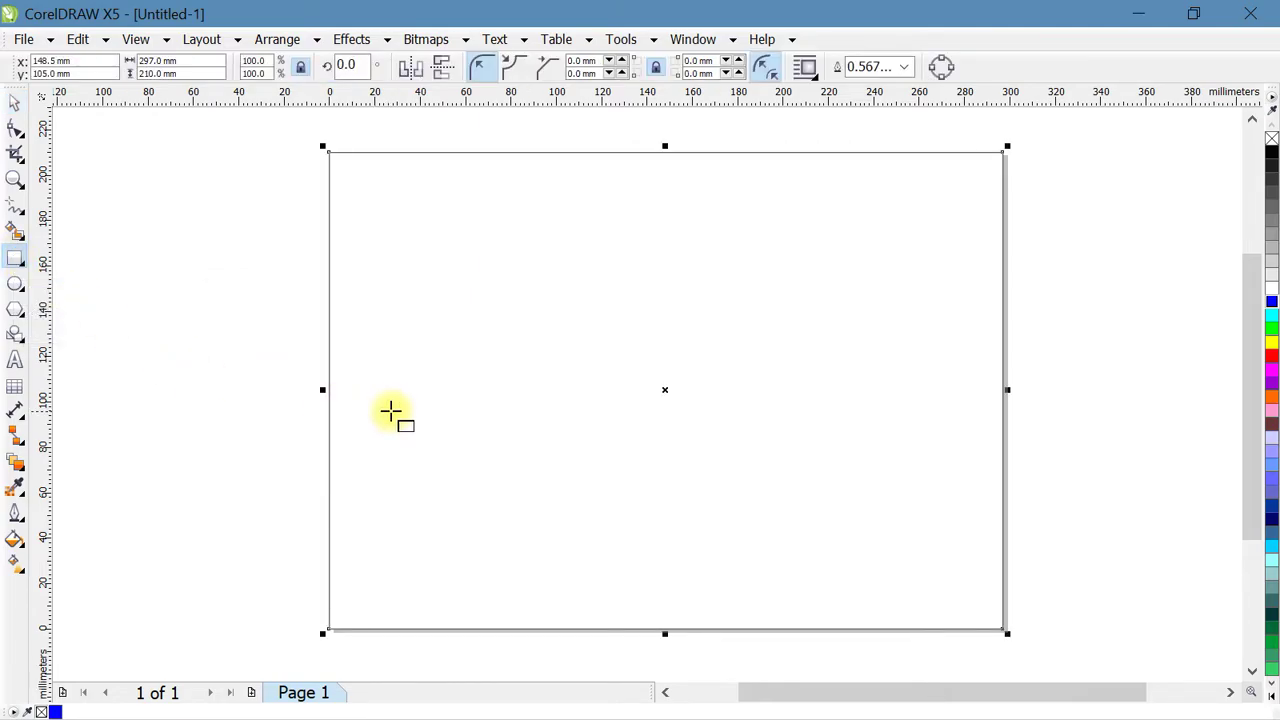
pyautogui.click(14, 102)
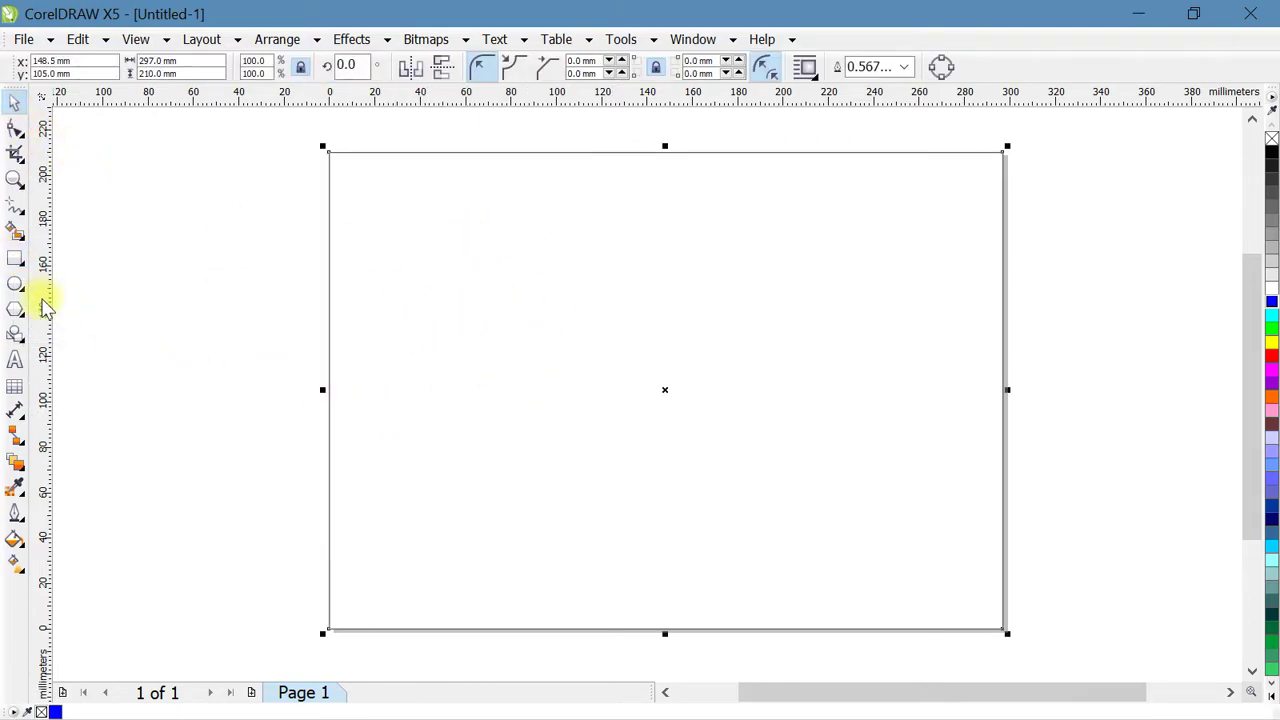
pyautogui.click(14, 358)
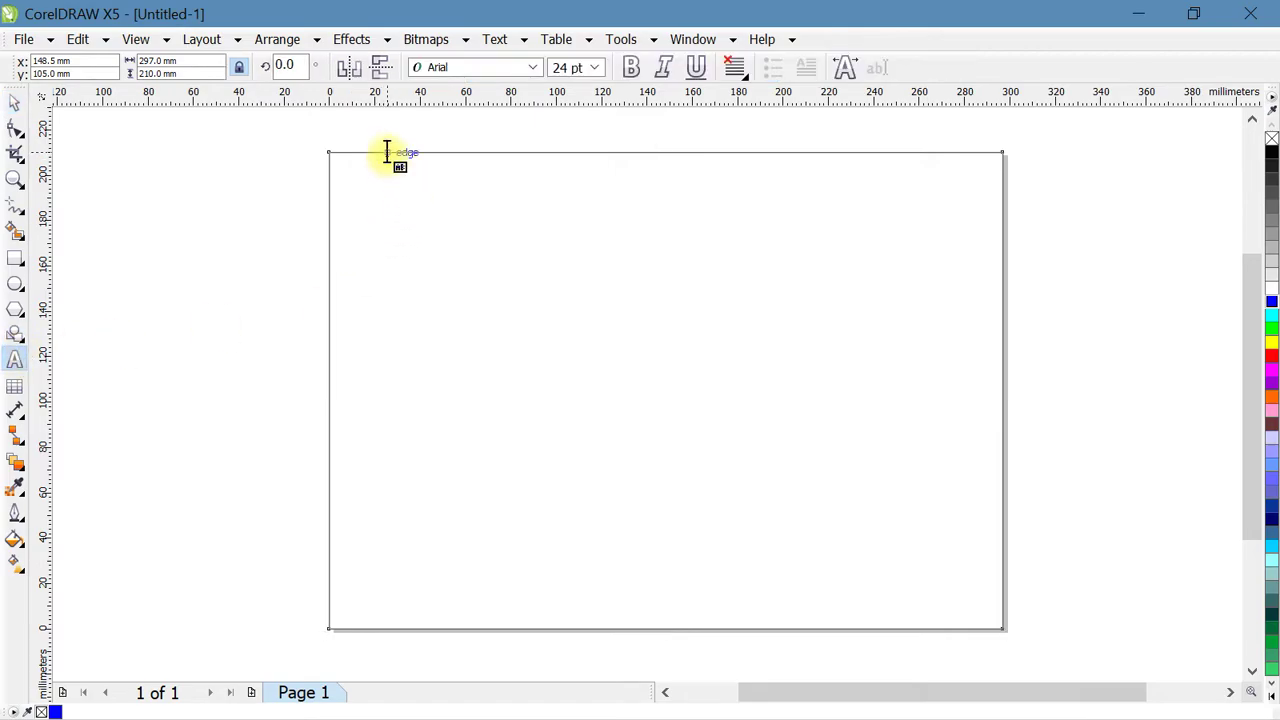
pyautogui.click(391, 152)
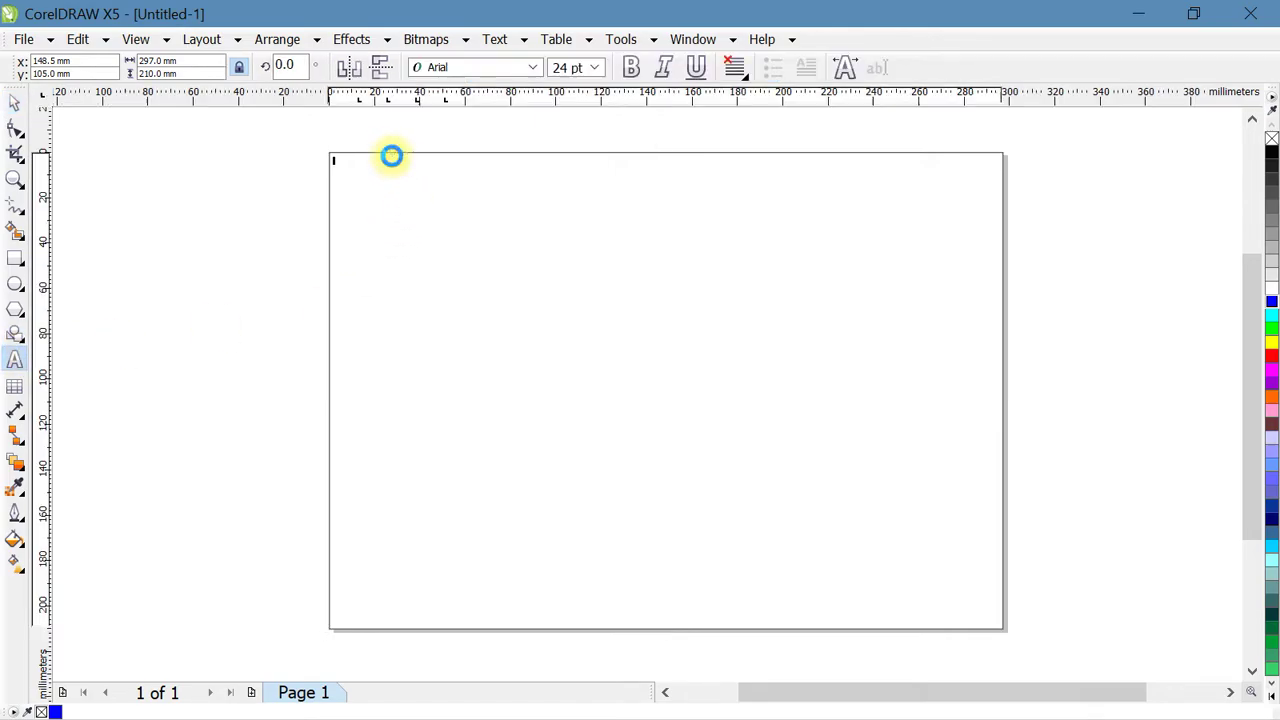
pyautogui.write('ALSOK')
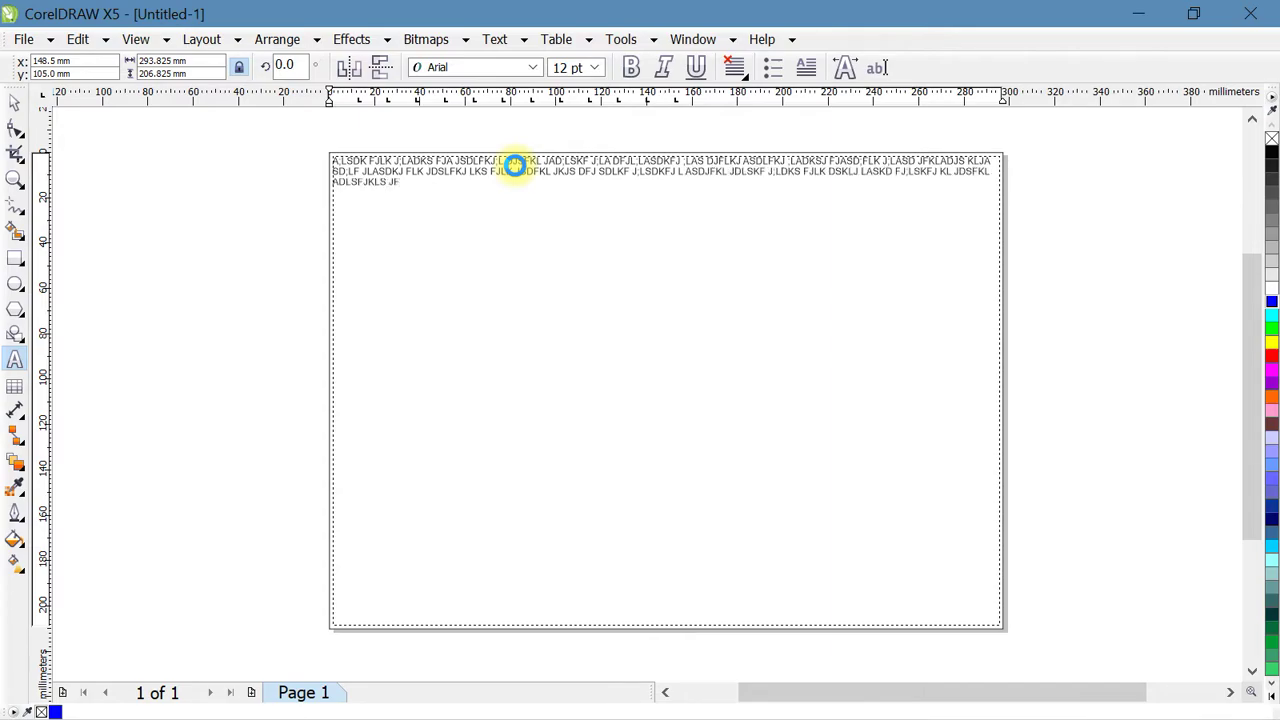
# Fill the frame with repeated pasted copies of the paragraph text.
pyautogui.tripleClick(513, 165)
pyautogui.hotkey('ctrl', 'c')
pyautogui.click(526, 186)
pyautogui.hotkey('ctrl', 'v')
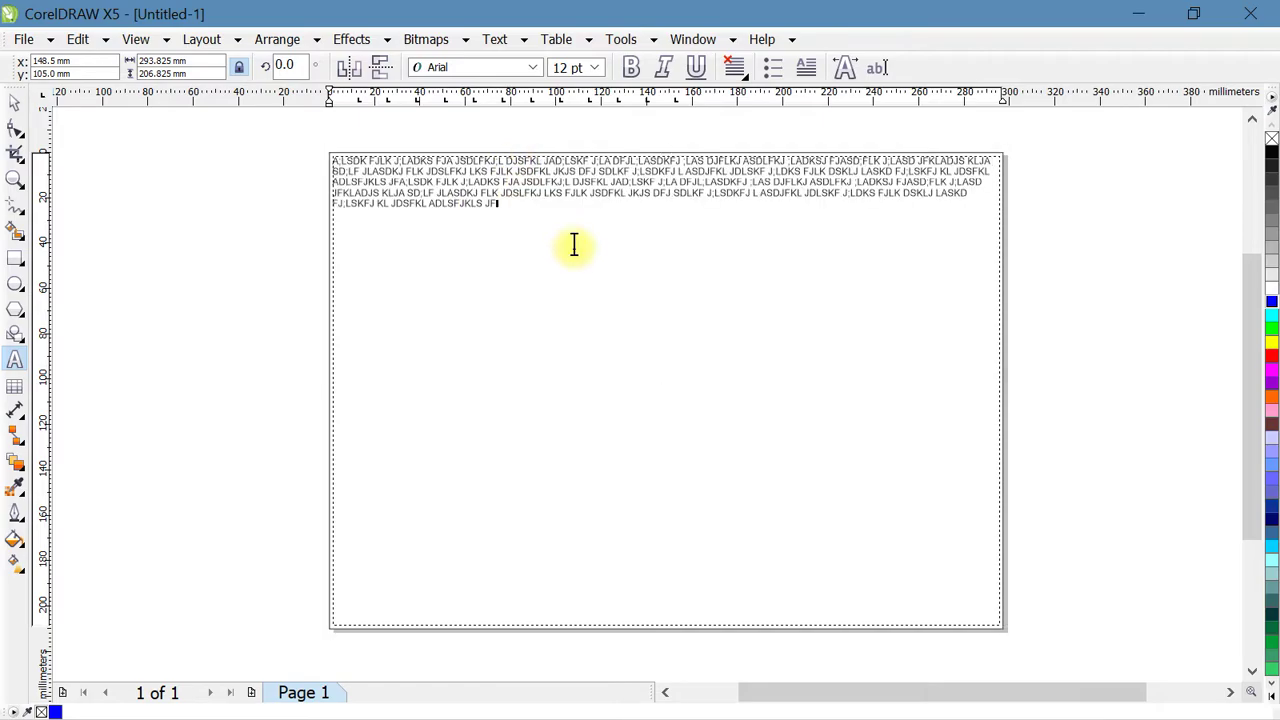
pyautogui.hotkey('ctrl', 'v')
pyautogui.hotkey('ctrl', 'v')
pyautogui.hotkey('ctrl', 'v')
pyautogui.hotkey('ctrl', 'v')
pyautogui.hotkey('ctrl', 'v')
pyautogui.hotkey('ctrl', 'v')
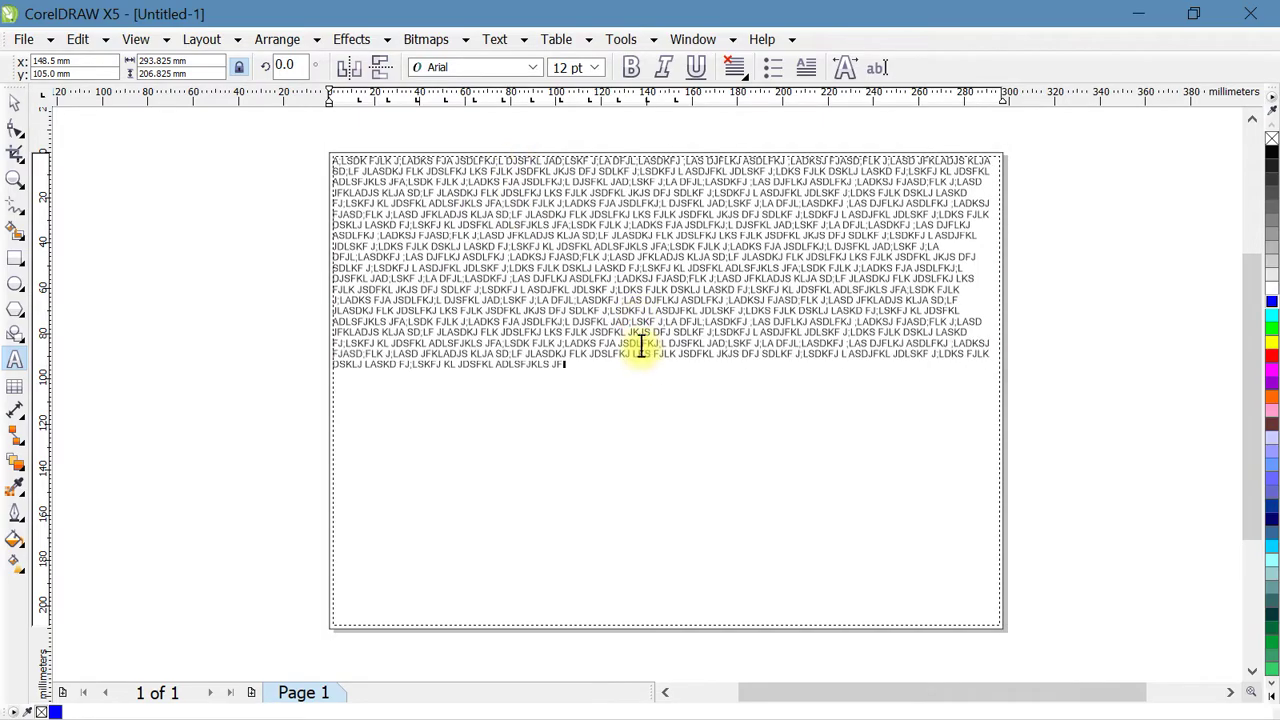
pyautogui.hotkey('ctrl', 'v')
pyautogui.hotkey('ctrl', 'v')
pyautogui.hotkey('ctrl', 'v')
pyautogui.hotkey('ctrl', 'v')
pyautogui.hotkey('ctrl', 'v')
pyautogui.hotkey('ctrl', 'v')
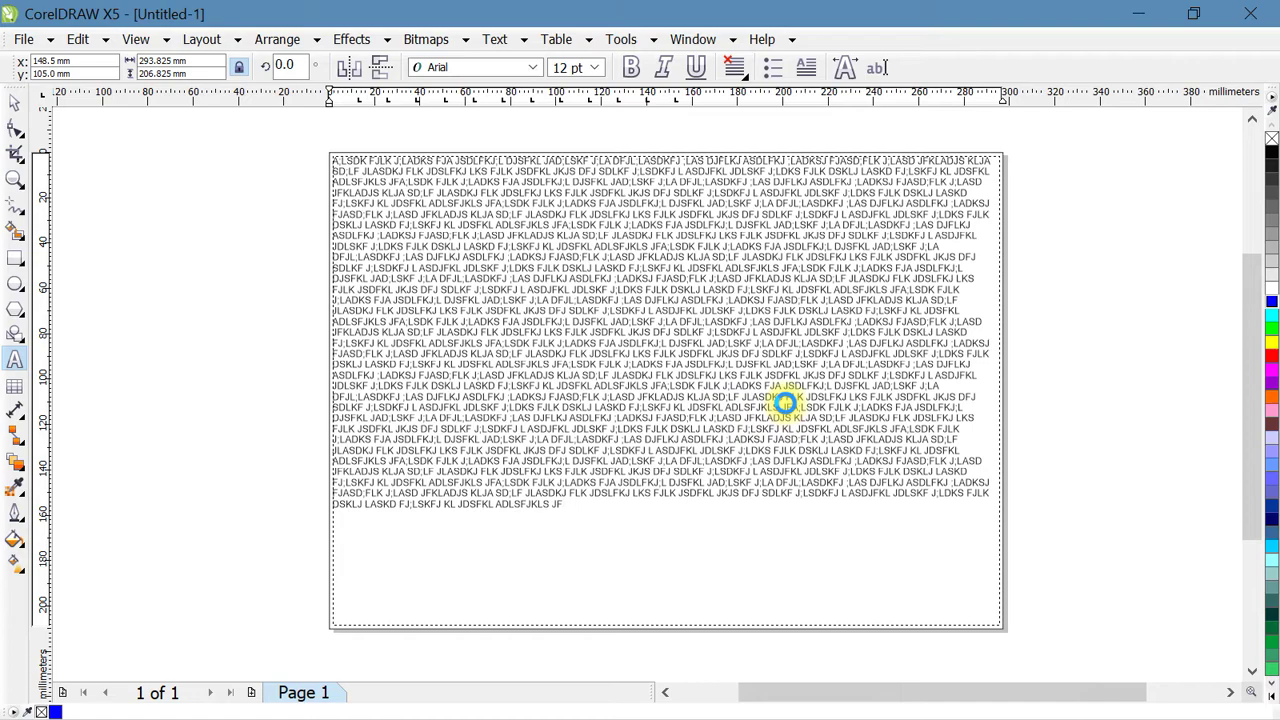
pyautogui.hotkey('ctrl', 'v')
pyautogui.hotkey('ctrl', 'v')
# Apply Full Justify to all the paragraph text and zoom in on the page.
pyautogui.hotkey('ctrl', 'a')
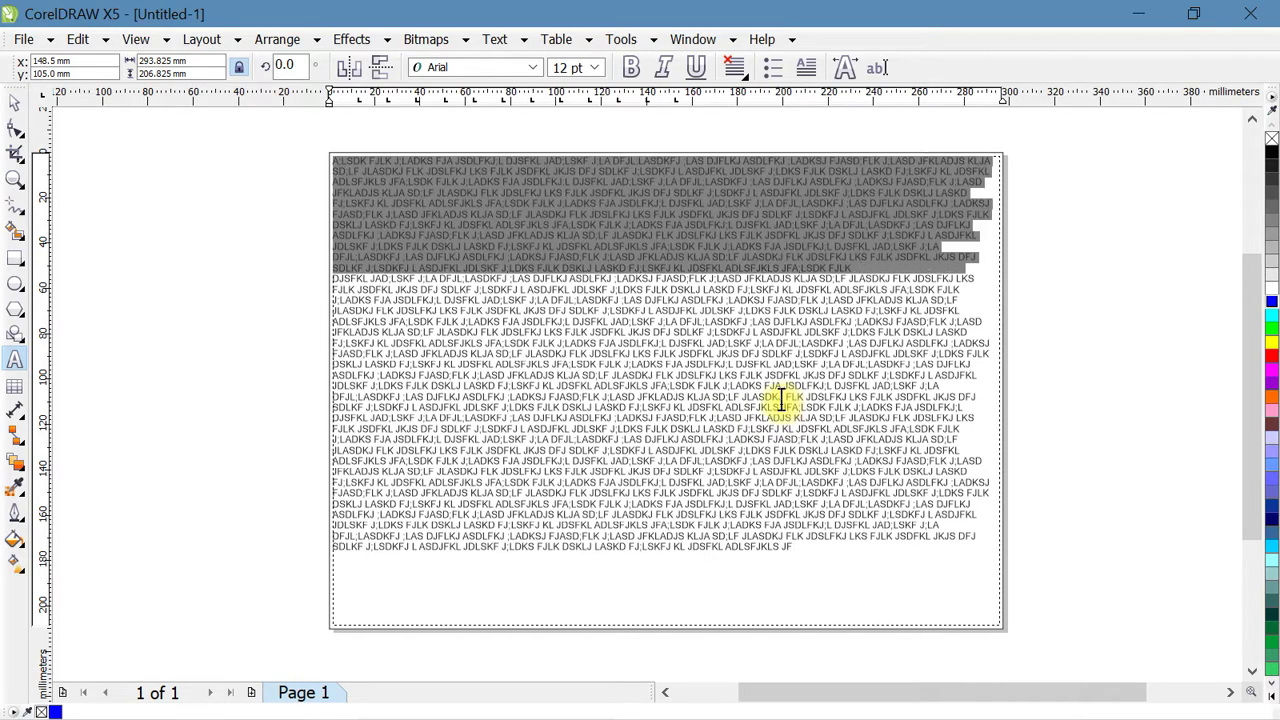
pyautogui.click(735, 67)
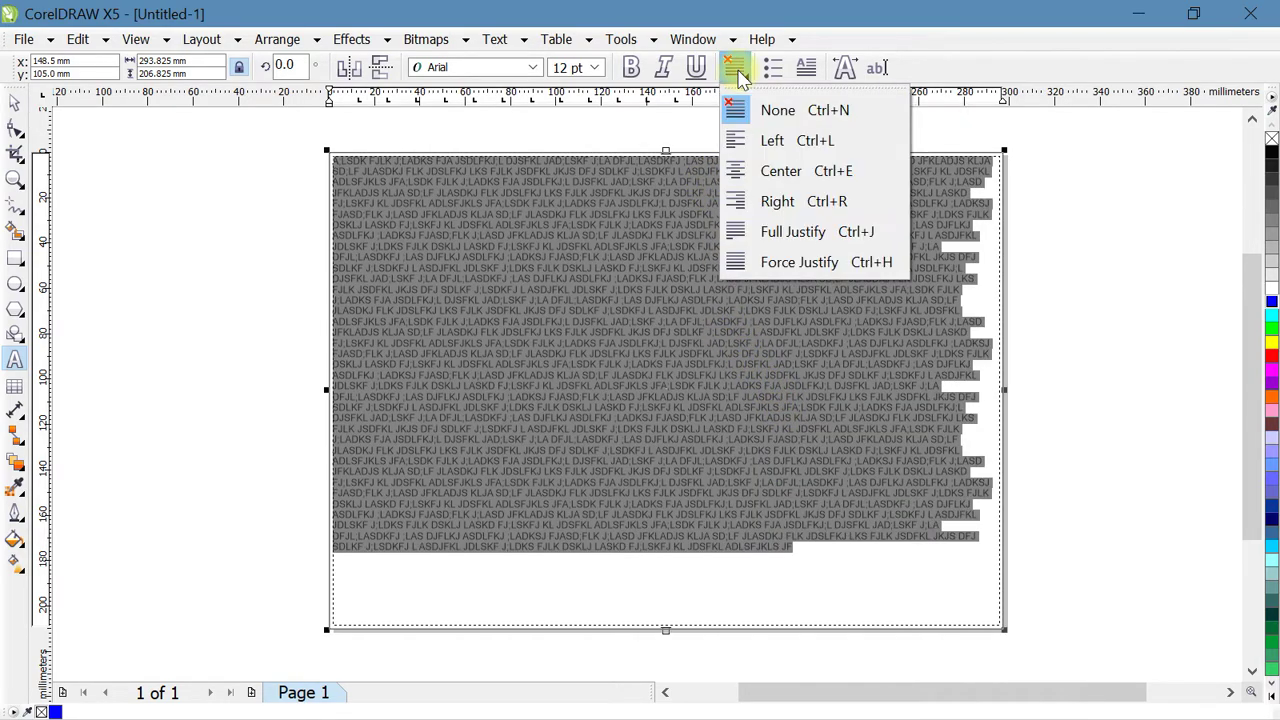
pyautogui.click(740, 238)
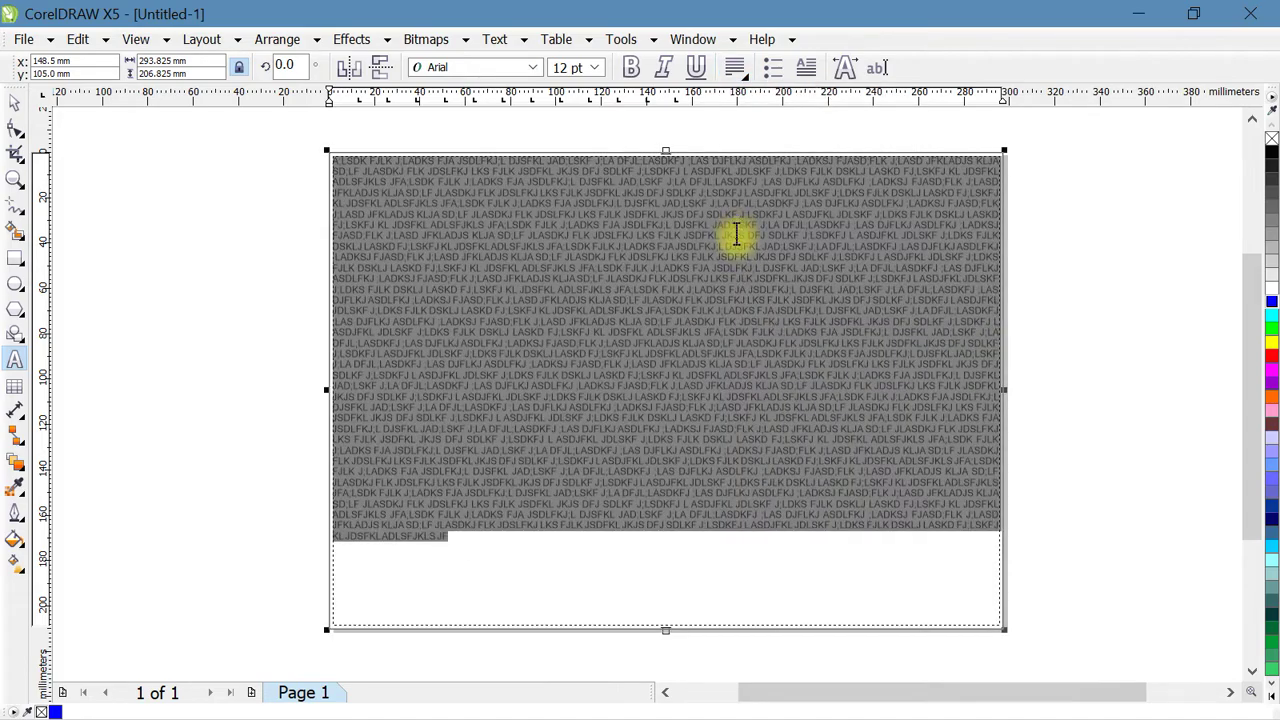
pyautogui.click(14, 101)
pyautogui.click(170, 245)
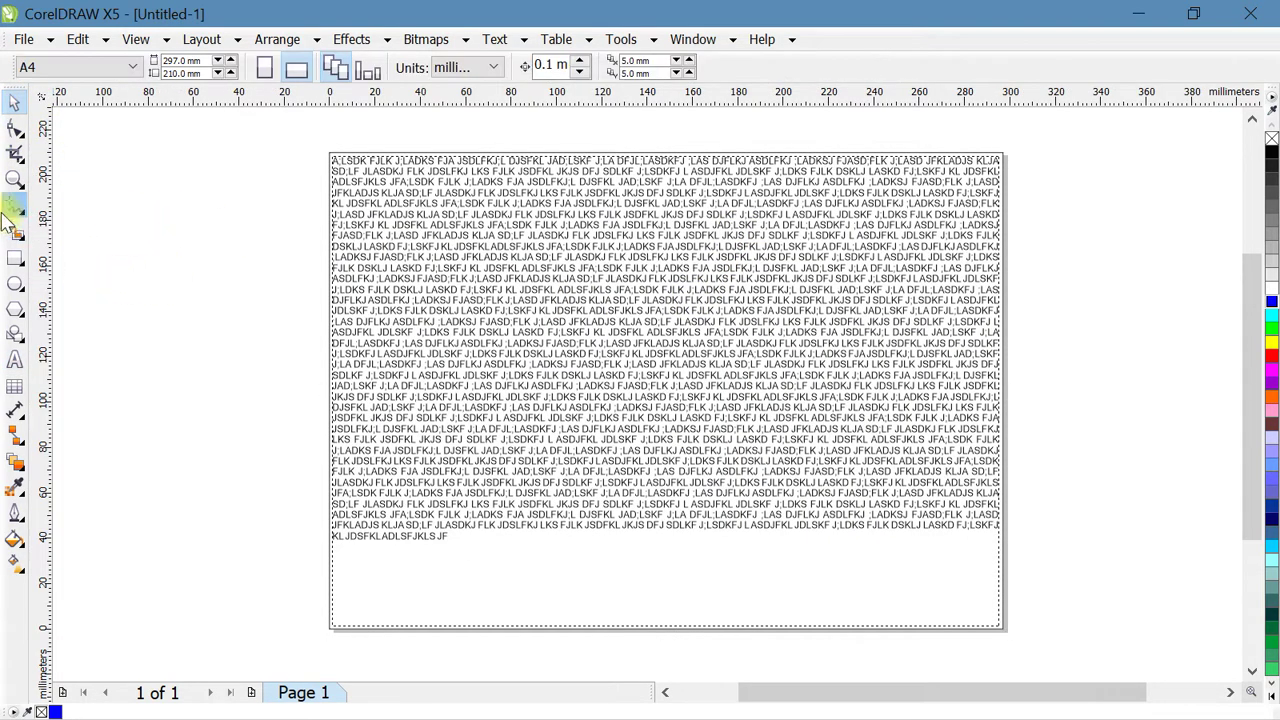
pyautogui.click(15, 178)
pyautogui.moveTo(277, 123)
pyautogui.mouseDown()
pyautogui.moveTo(423, 252)
pyautogui.moveTo(1046, 657)
pyautogui.mouseUp()
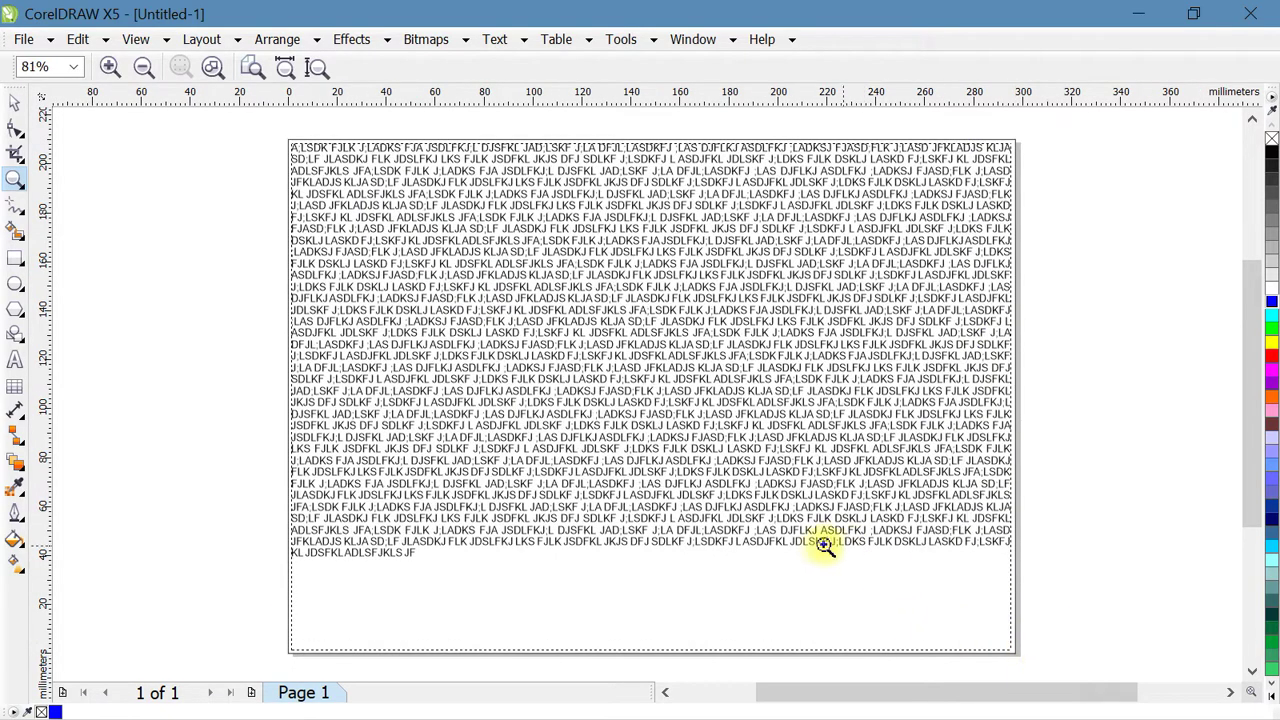
# Draw a circle about 106.7 mm across and move it over the text frame's left edge.
pyautogui.click(14, 101)
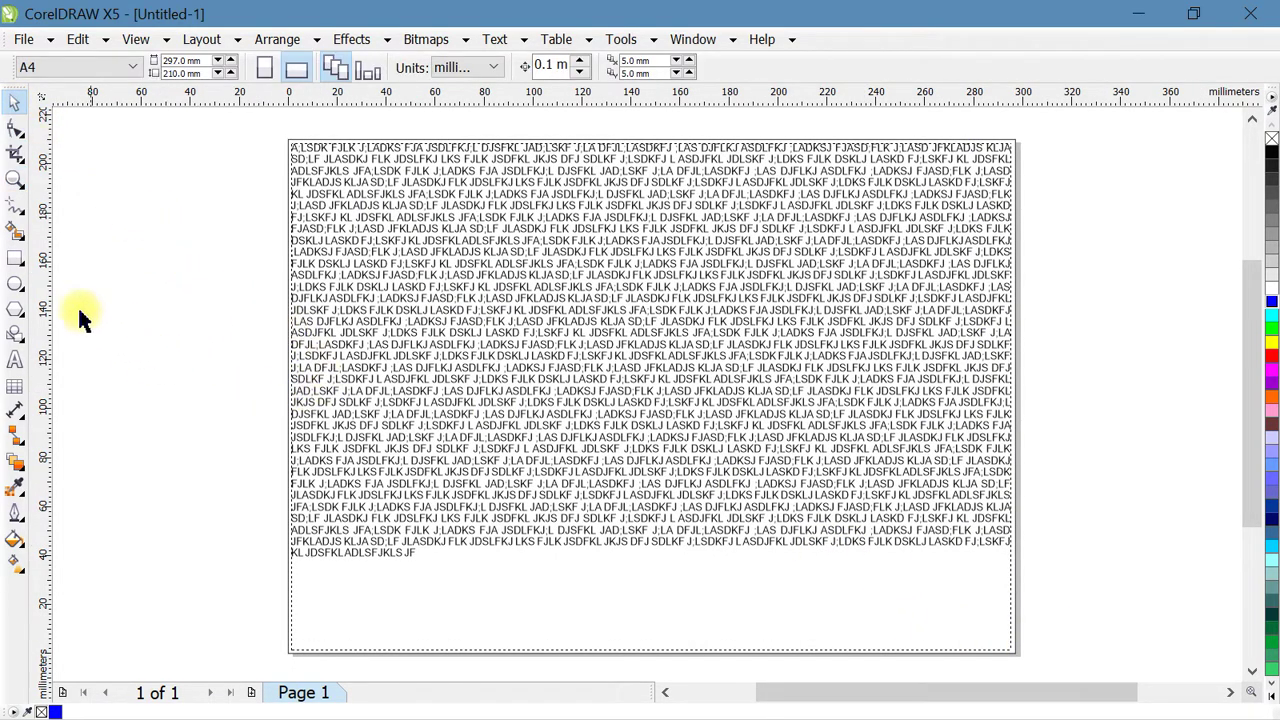
pyautogui.click(15, 283)
pyautogui.moveTo(164, 238)
pyautogui.mouseDown()
pyautogui.moveTo(235, 362)
pyautogui.moveTo(430, 505)
pyautogui.mouseUp()
pyautogui.click(14, 101)
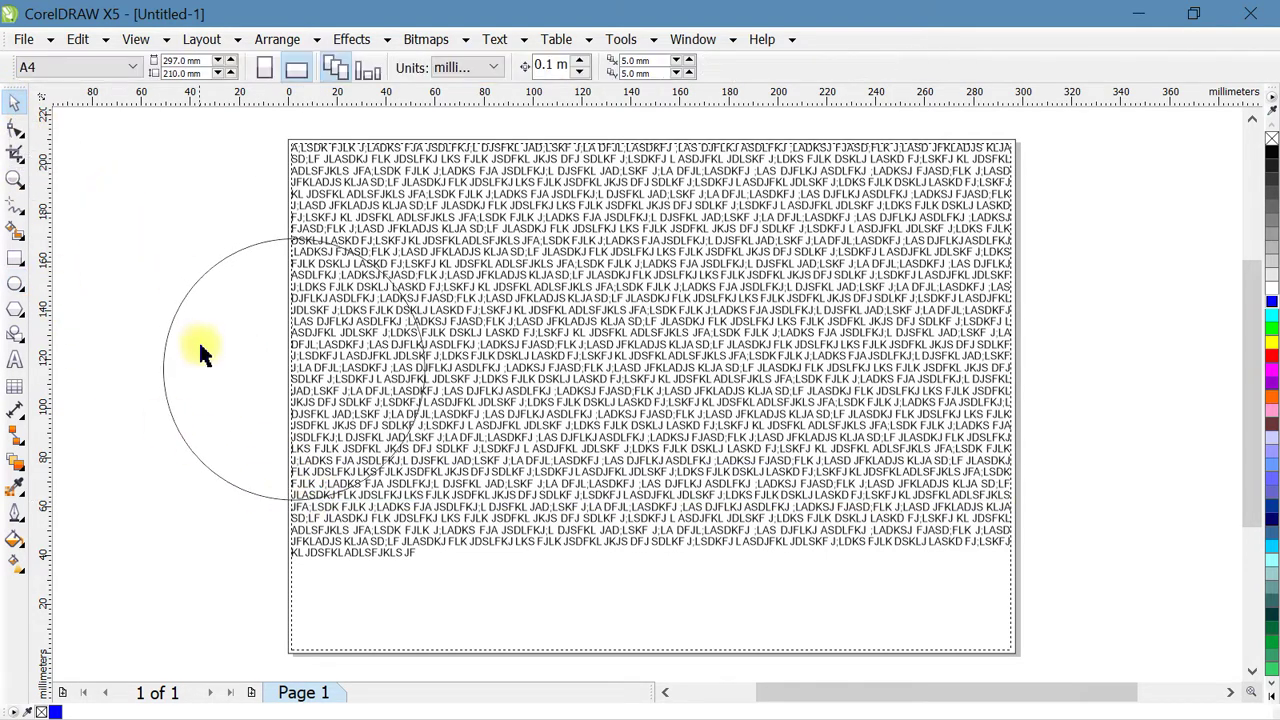
pyautogui.moveTo(206, 349); pyautogui.dragTo(505, 414)
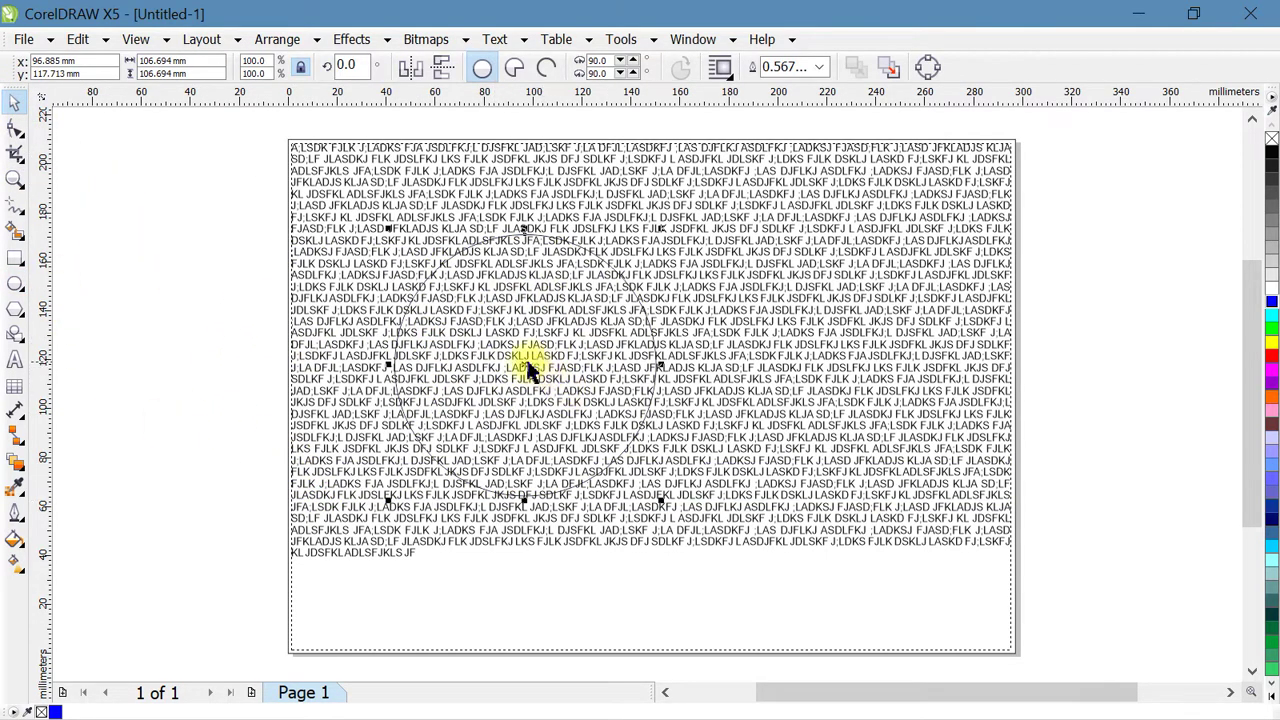
pyautogui.moveTo(523, 365); pyautogui.dragTo(546, 340)
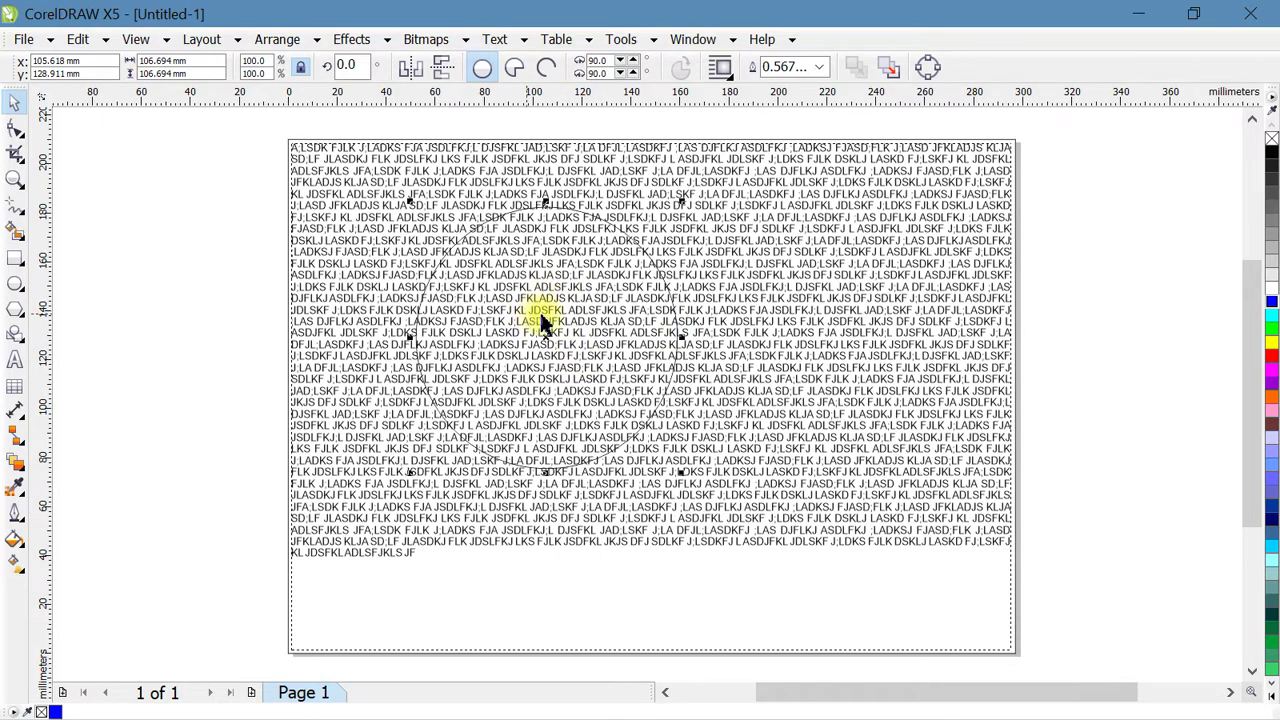
pyautogui.moveTo(543, 337); pyautogui.dragTo(397, 362)
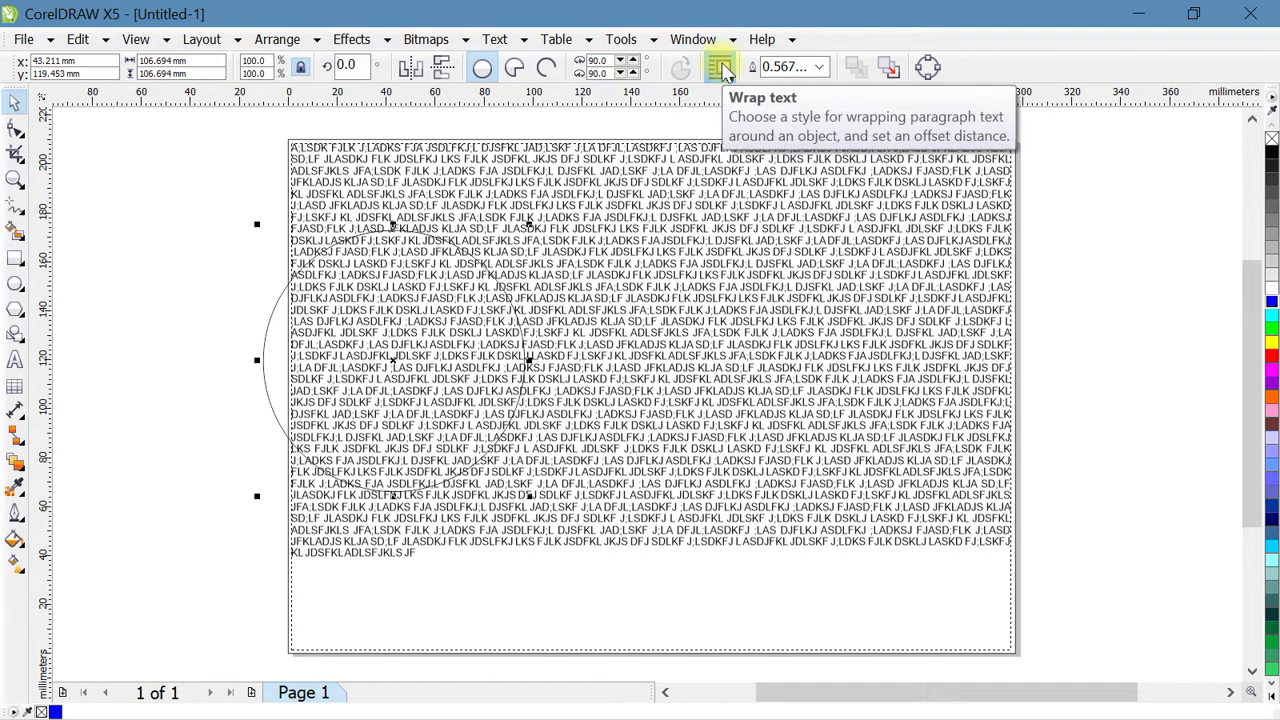
# Set the circle's wrapping to Contour Straddle Text and move it into the middle of the text.
pyautogui.click(721, 68)
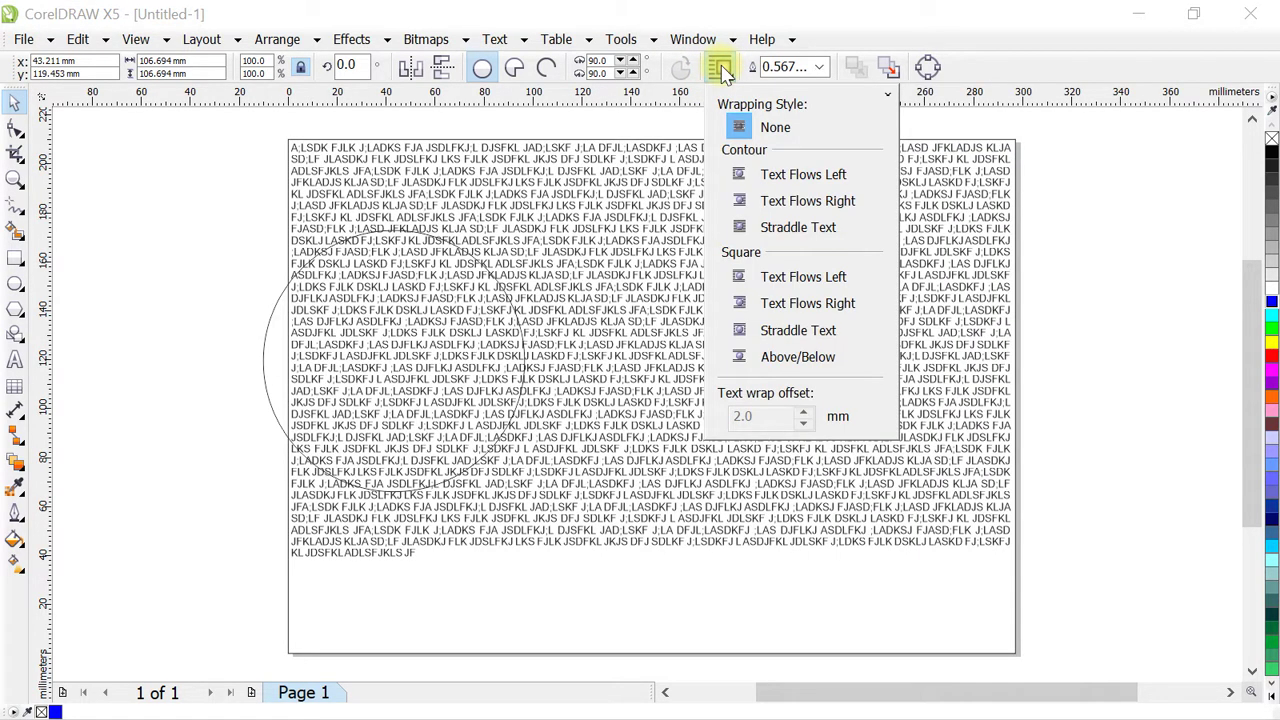
pyautogui.click(745, 174)
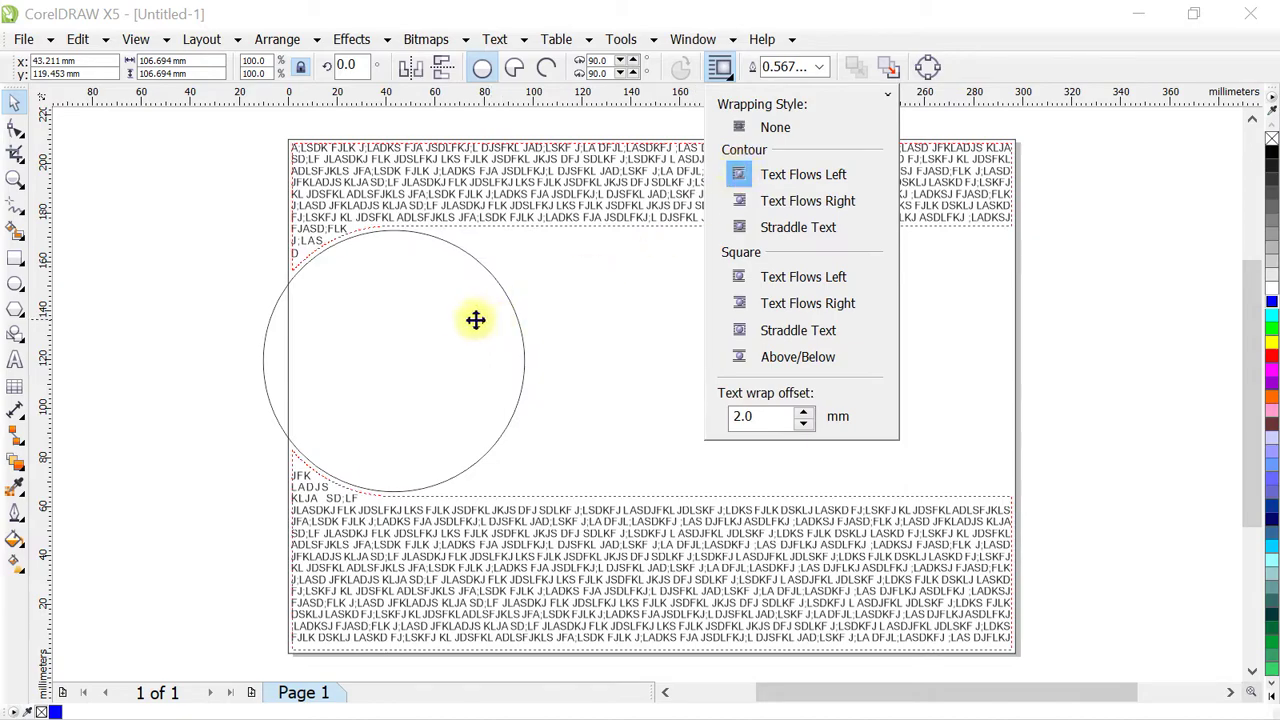
pyautogui.click(392, 322)
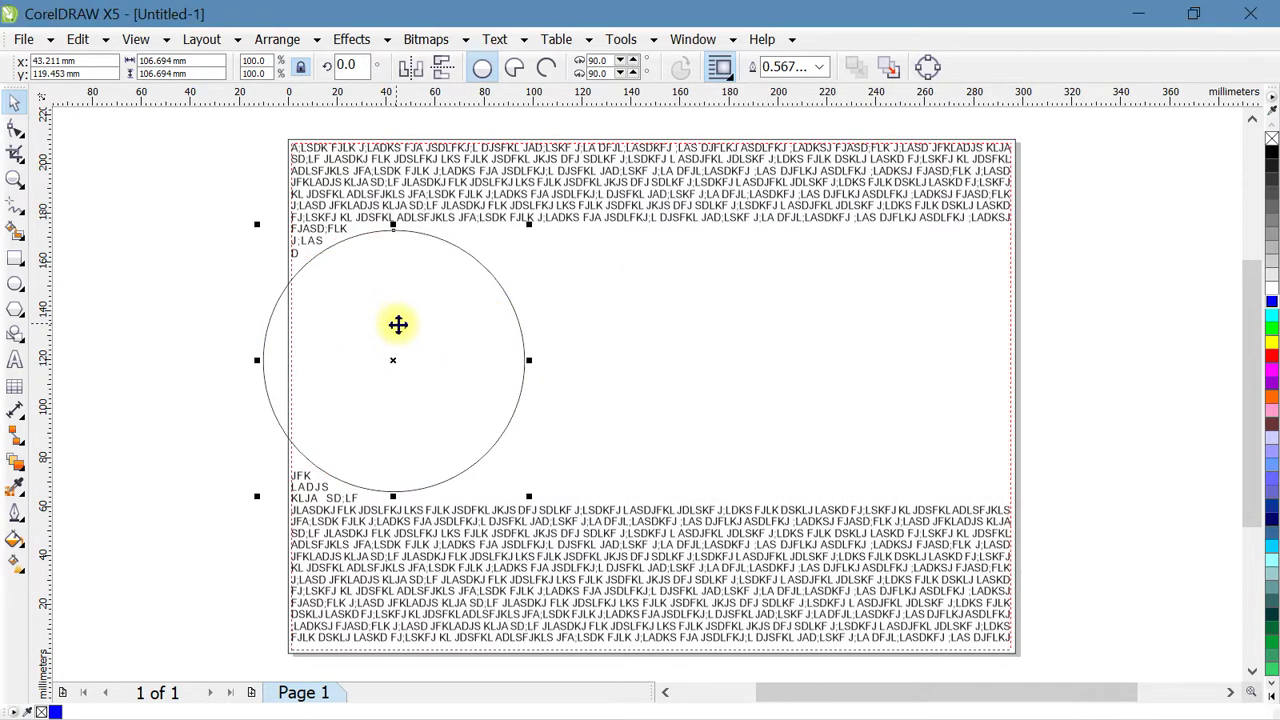
pyautogui.moveTo(397, 323); pyautogui.dragTo(635, 327)
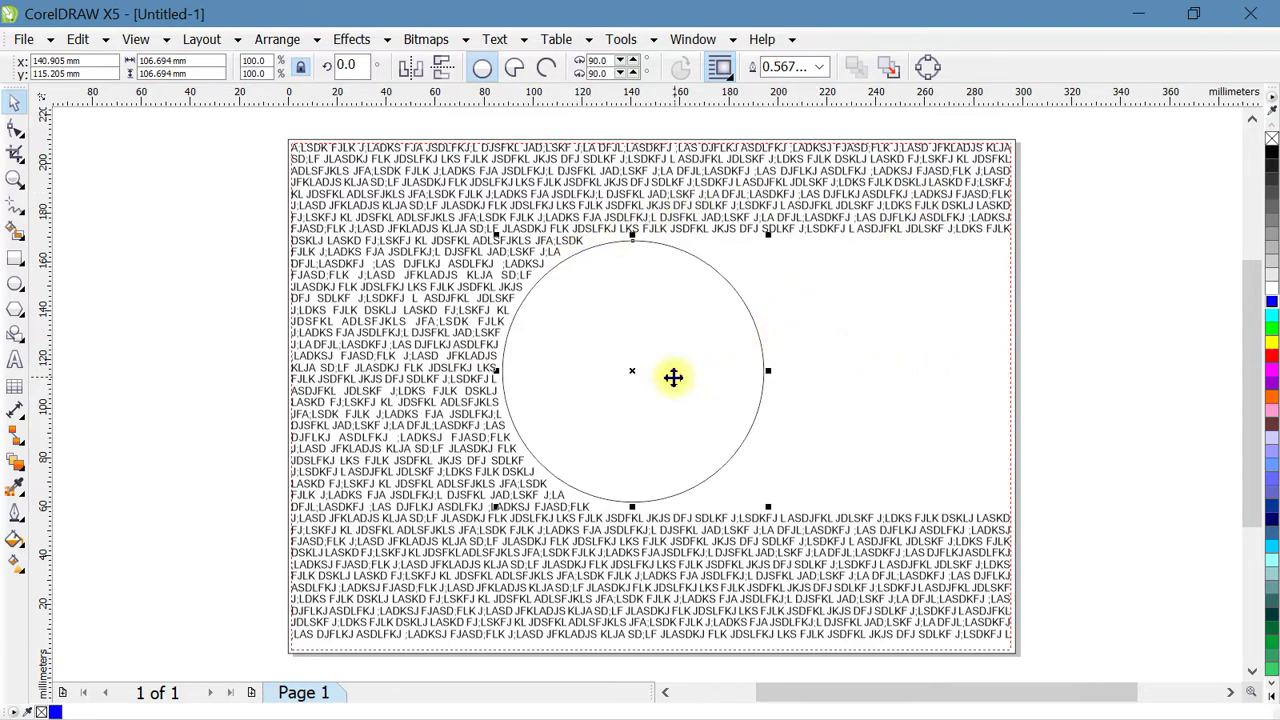
pyautogui.click(720, 66)
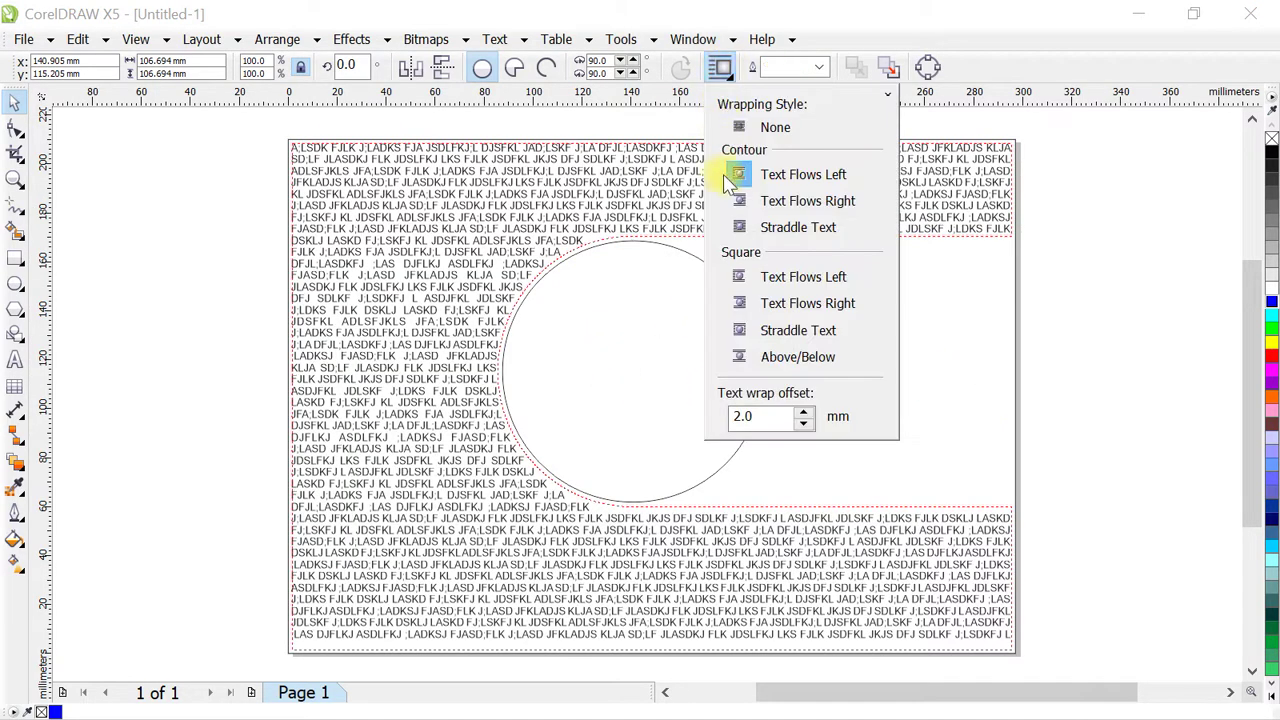
pyautogui.click(736, 199)
pyautogui.click(636, 337)
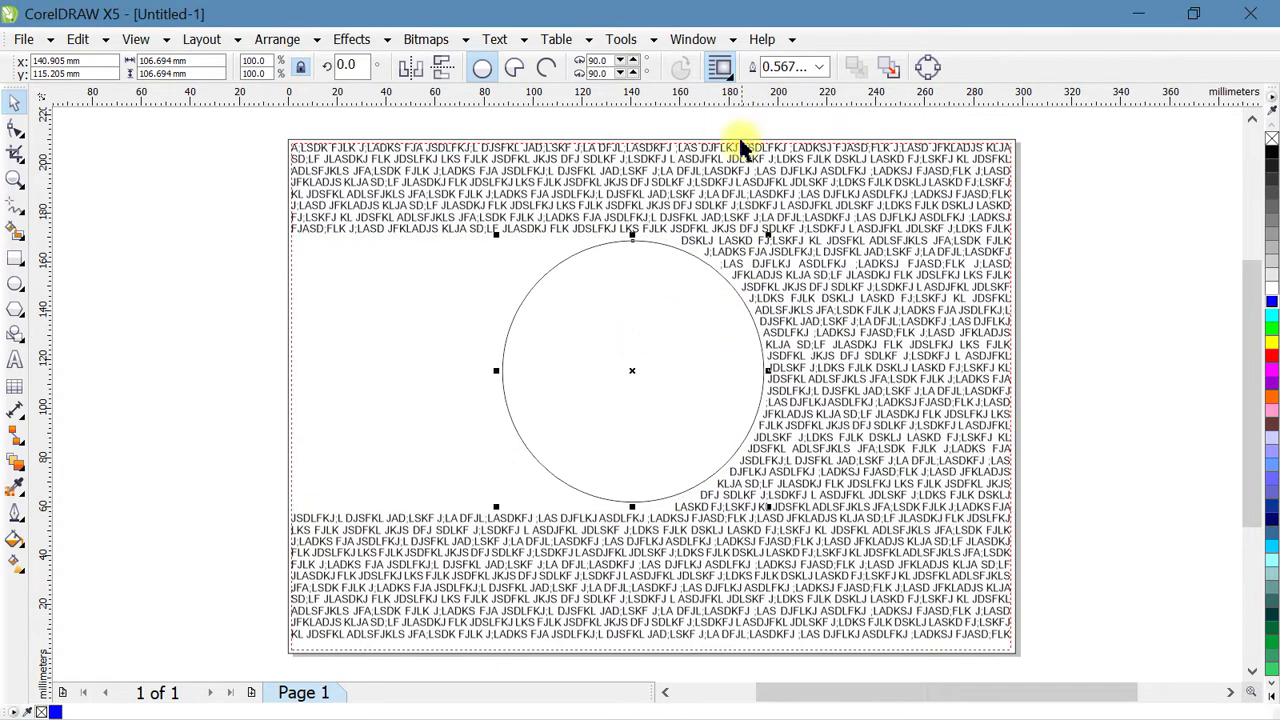
pyautogui.click(720, 66)
pyautogui.click(740, 230)
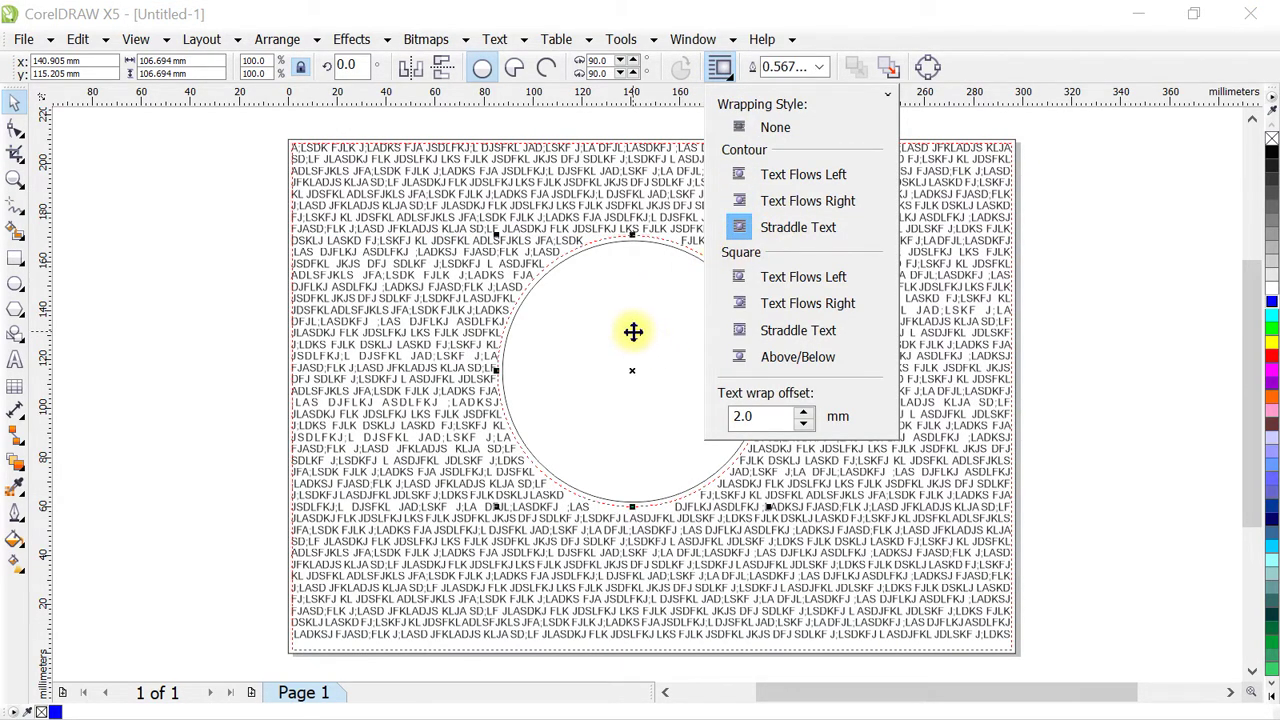
pyautogui.moveTo(633, 332); pyautogui.dragTo(650, 346)
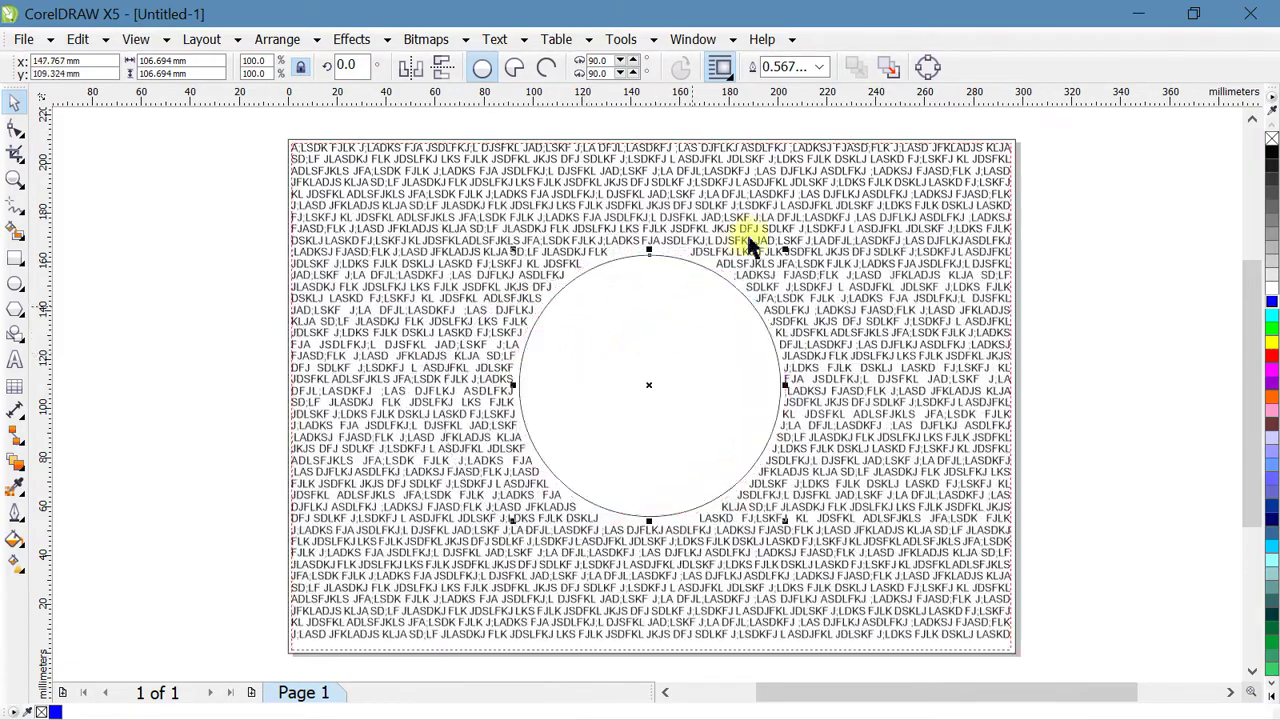
# Raise the circle's text wrap offset to 4.0 mm and shift it slightly left.
pyautogui.click(720, 67)
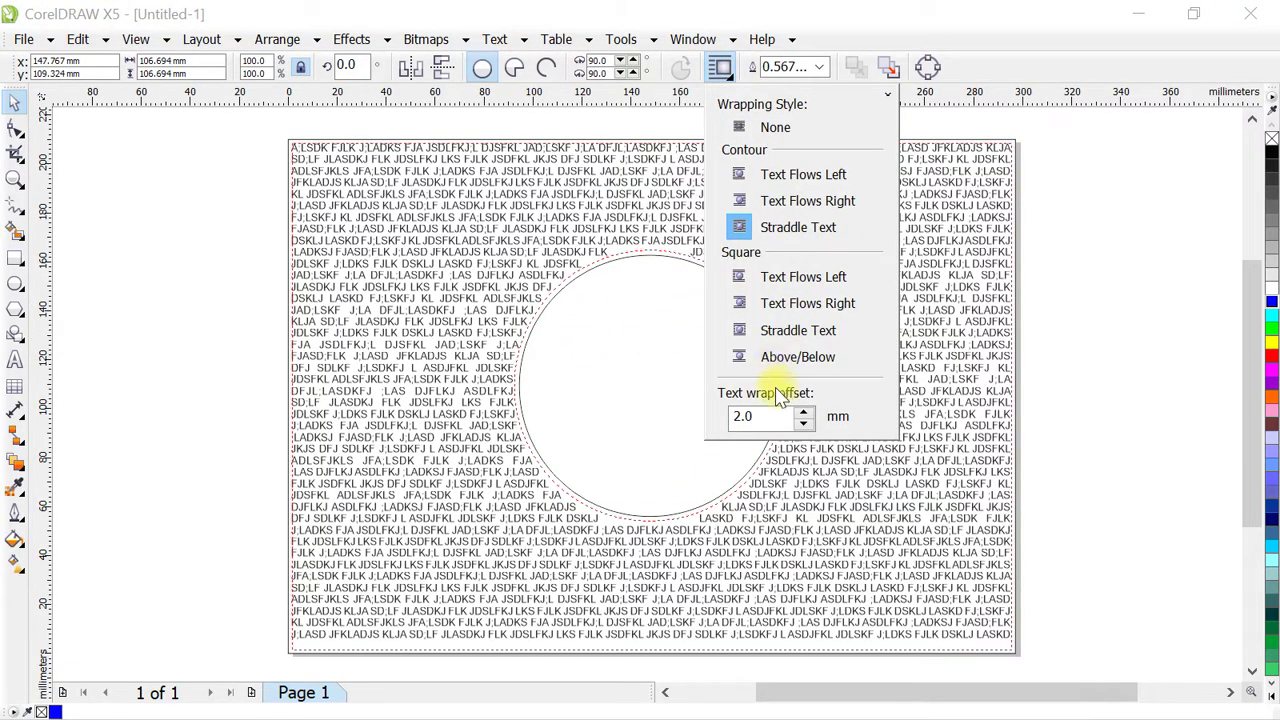
pyautogui.click(805, 412)
pyautogui.click(805, 412)
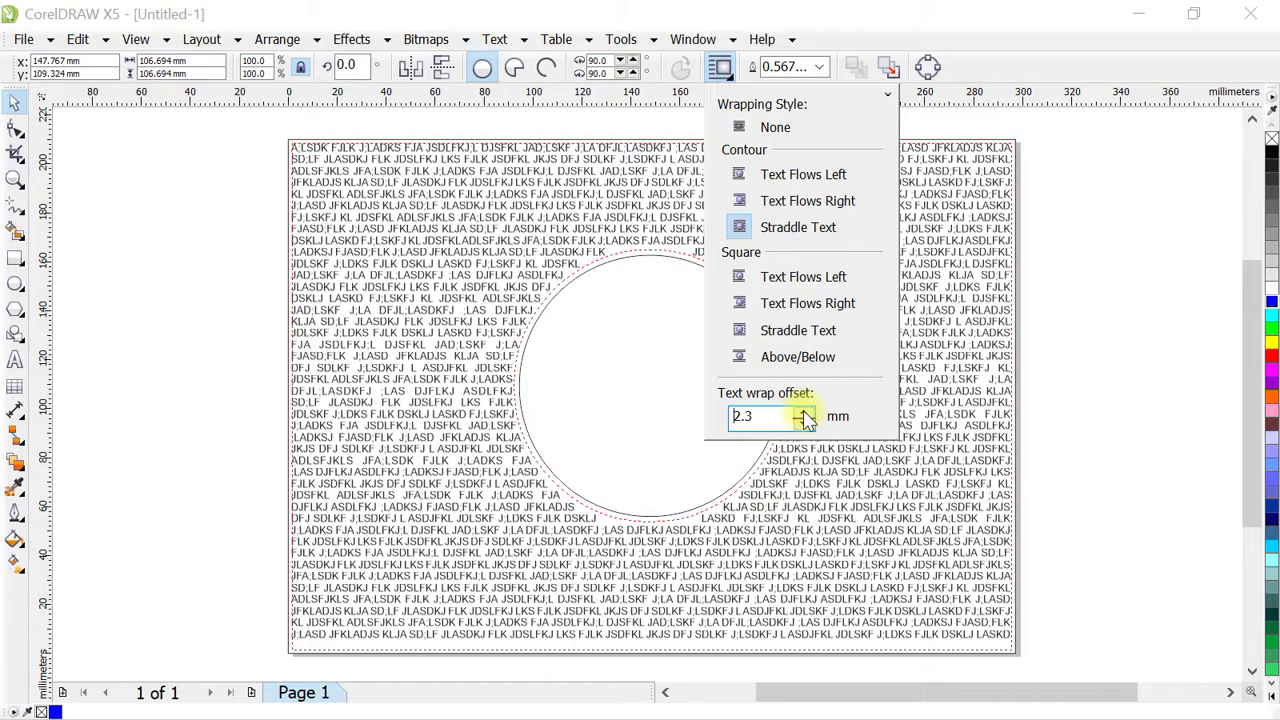
pyautogui.click(805, 412)
pyautogui.click(805, 412)
pyautogui.click(805, 412)
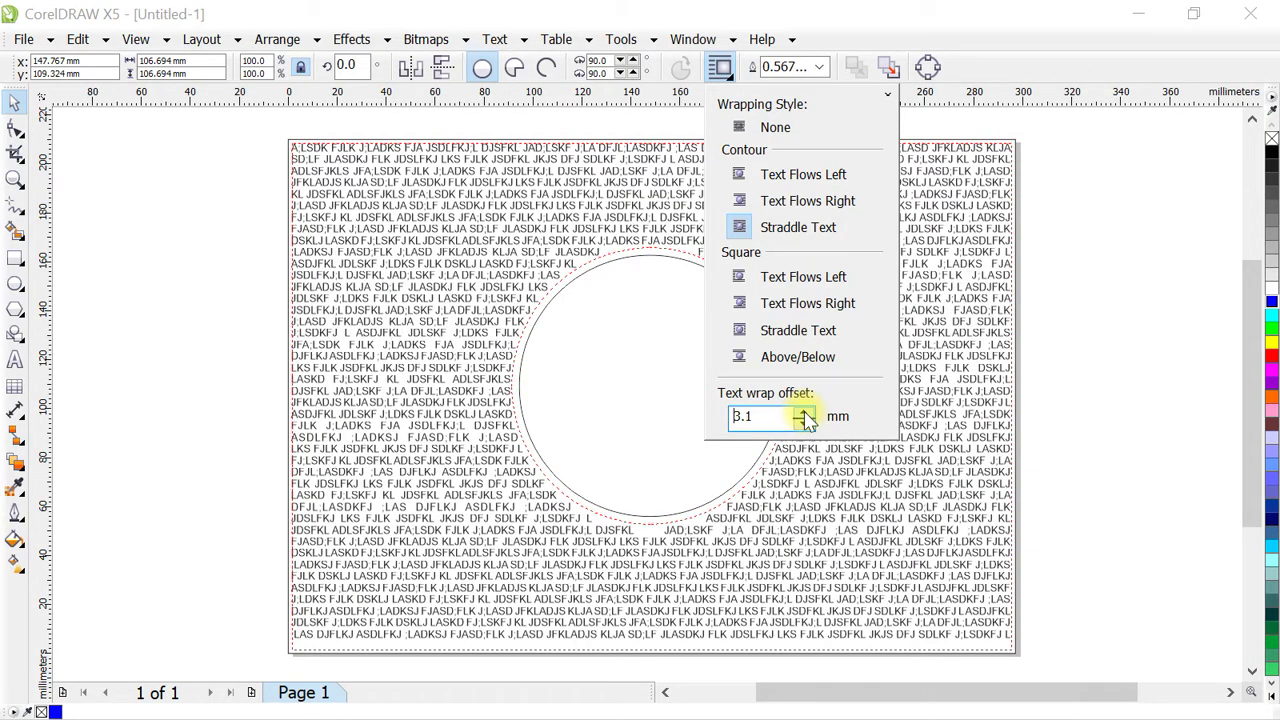
pyautogui.click(805, 412)
pyautogui.doubleClick(805, 412)
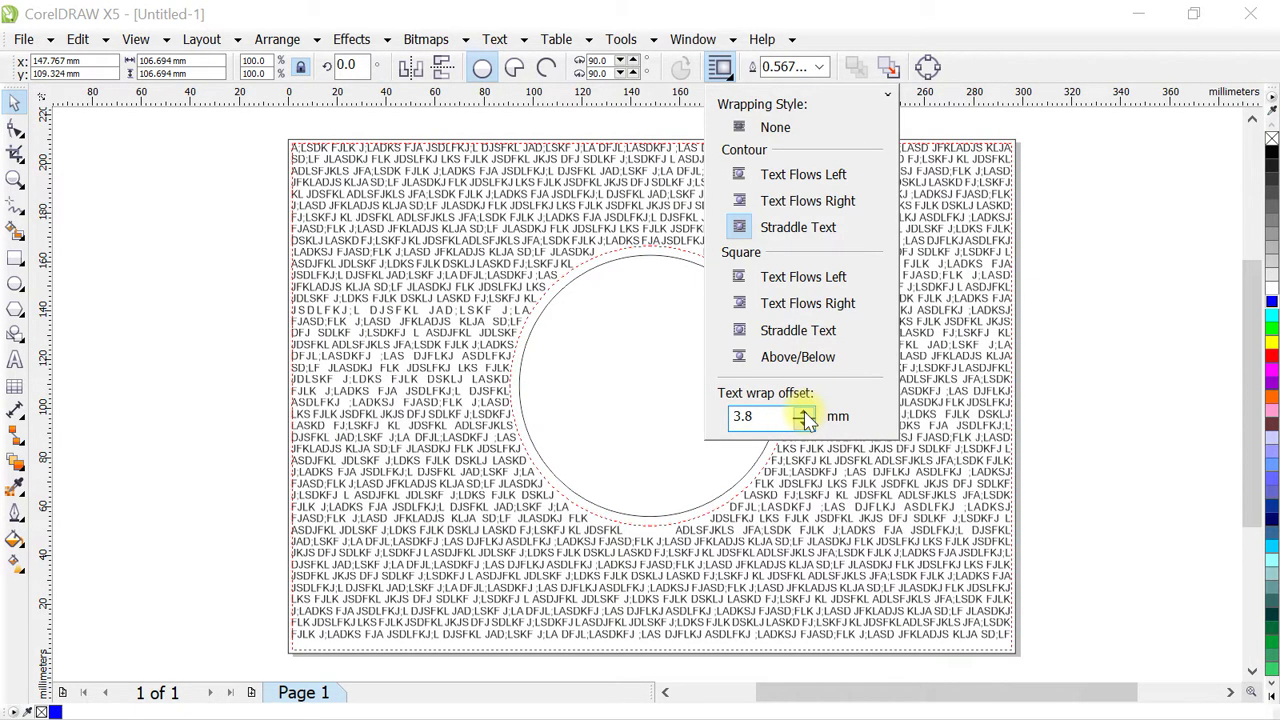
pyautogui.doubleClick(805, 412)
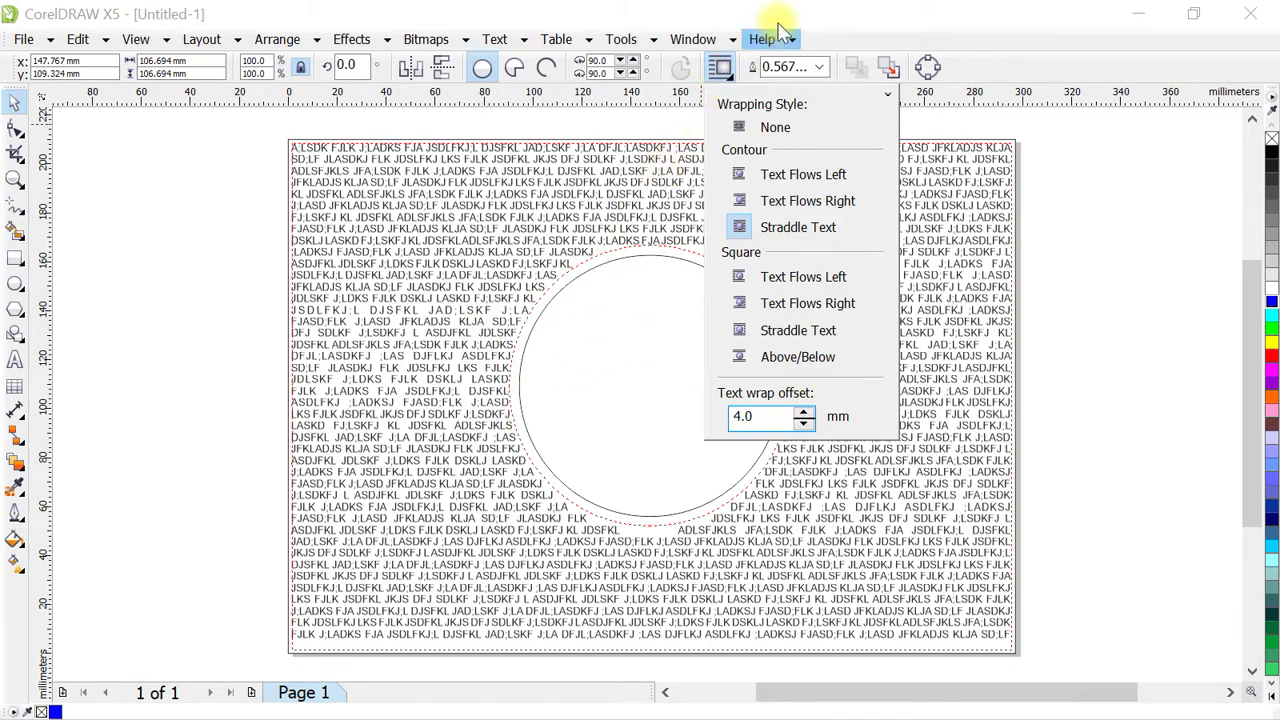
pyautogui.click(643, 354)
pyautogui.moveTo(676, 351); pyautogui.dragTo(591, 341)
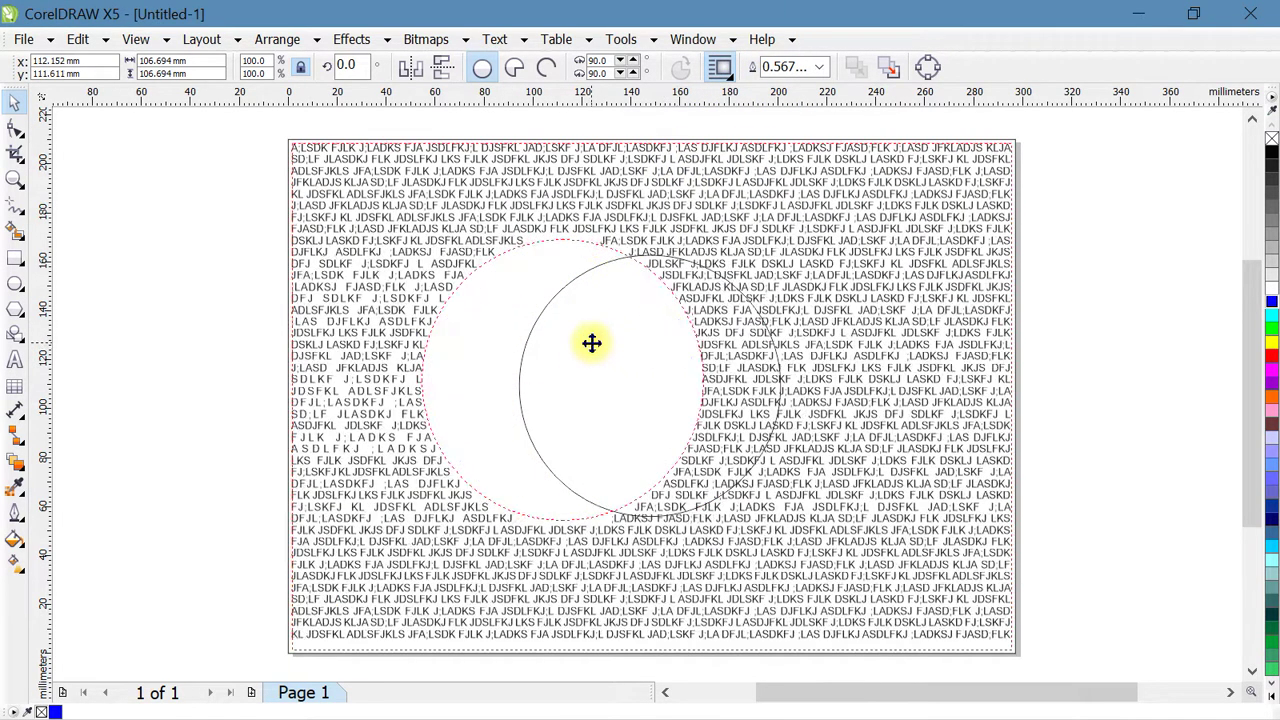
# Replace the circle with a 76.5 × 210 mm rectangle along the page's left edge.
pyautogui.press('Delete')
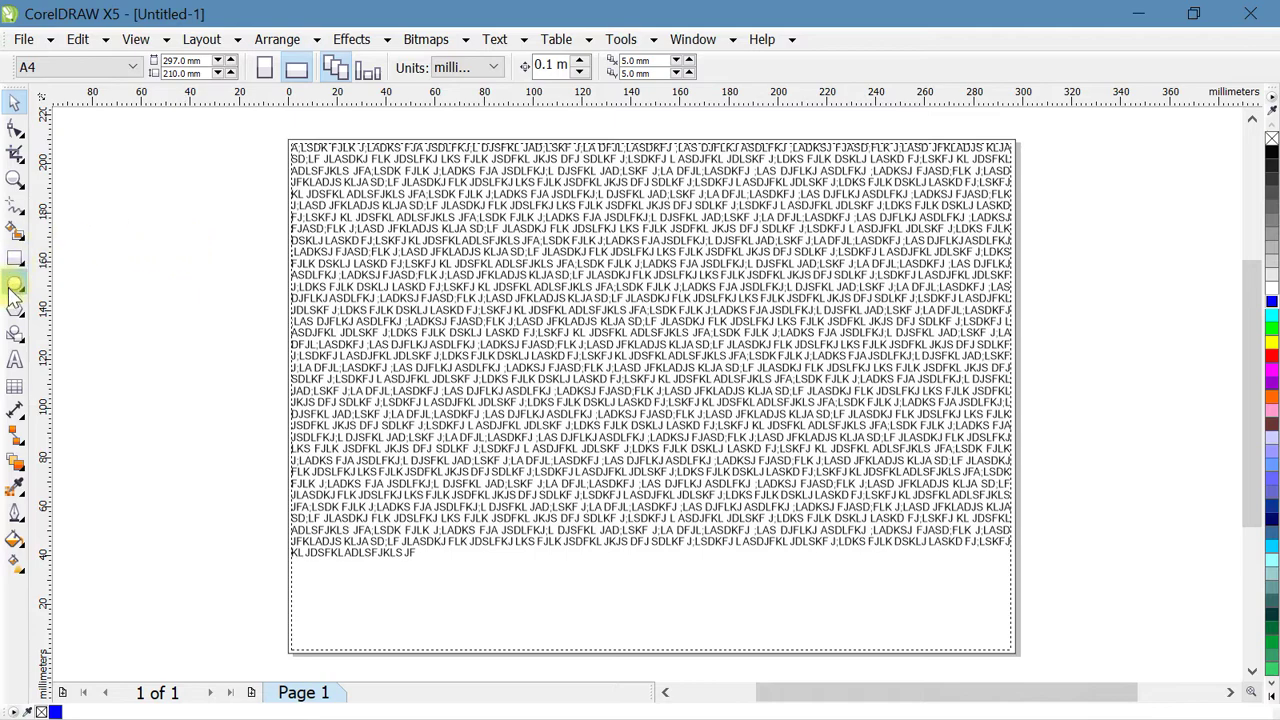
pyautogui.click(15, 280)
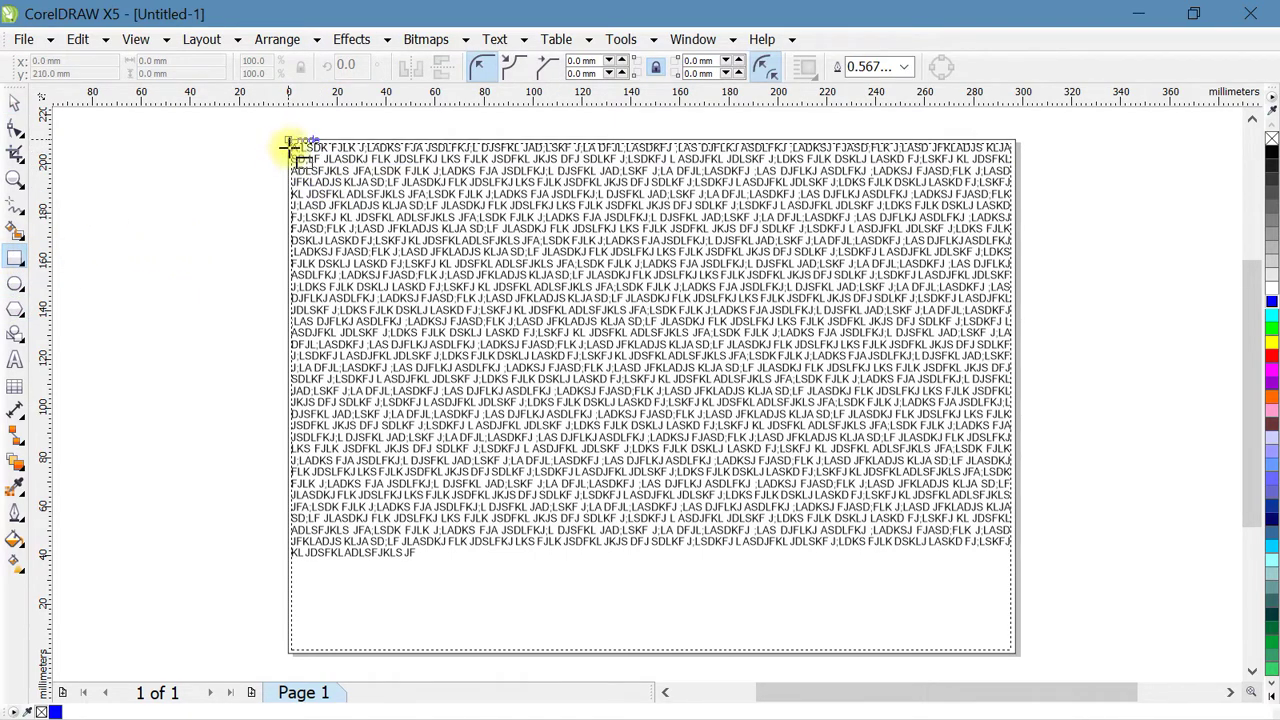
pyautogui.moveTo(289, 148); pyautogui.dragTo(476, 655)
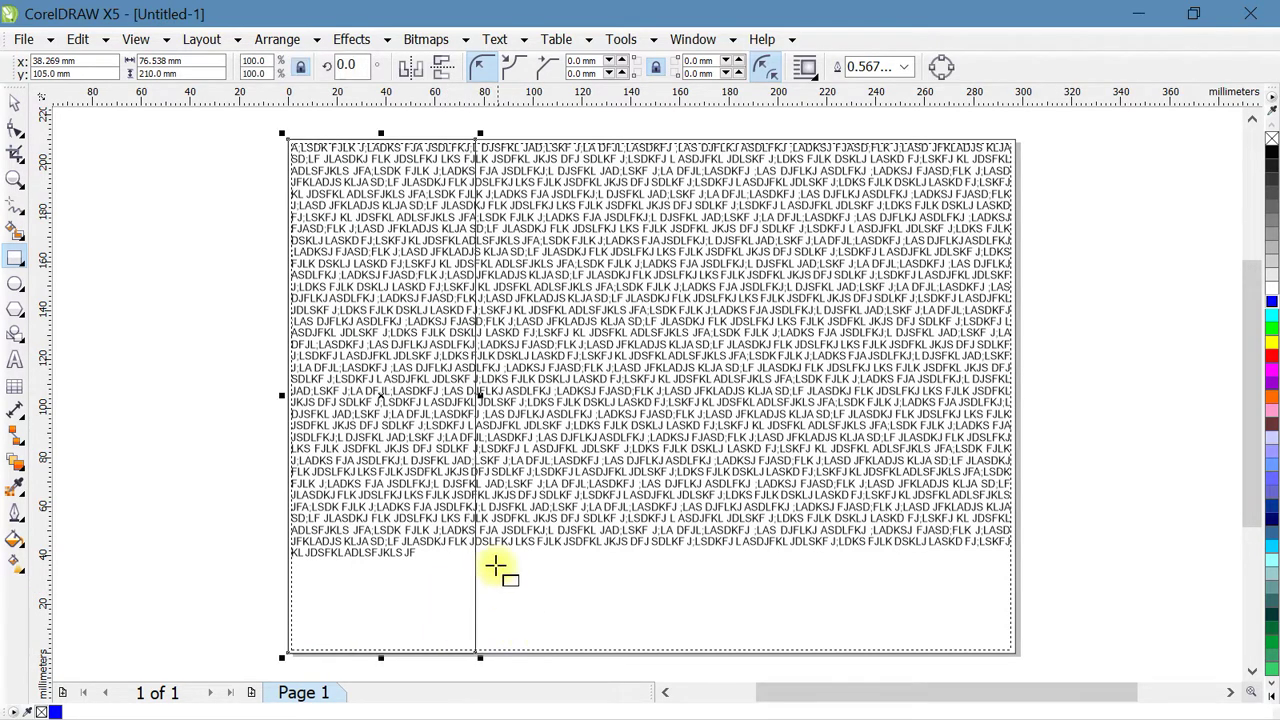
# Give the rectangle Contour Straddle Text wrapping so the text flows to its right.
pyautogui.click(20, 110)
pyautogui.click(805, 67)
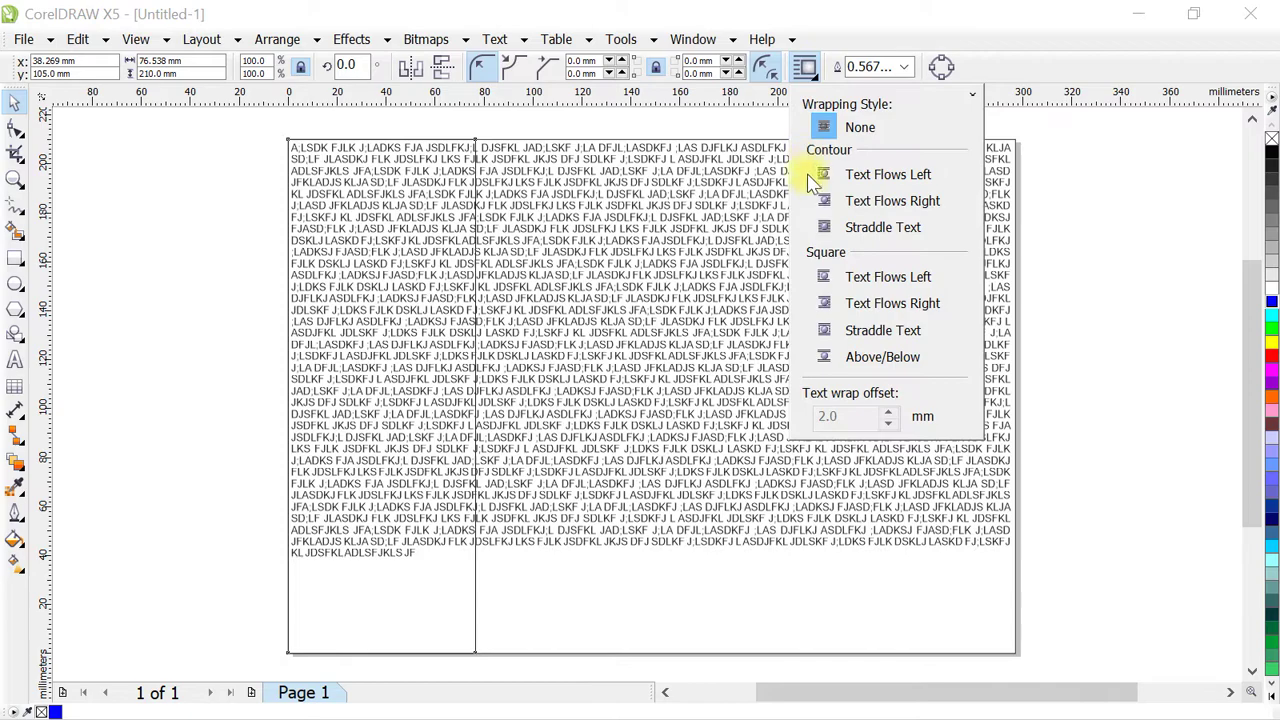
pyautogui.click(845, 230)
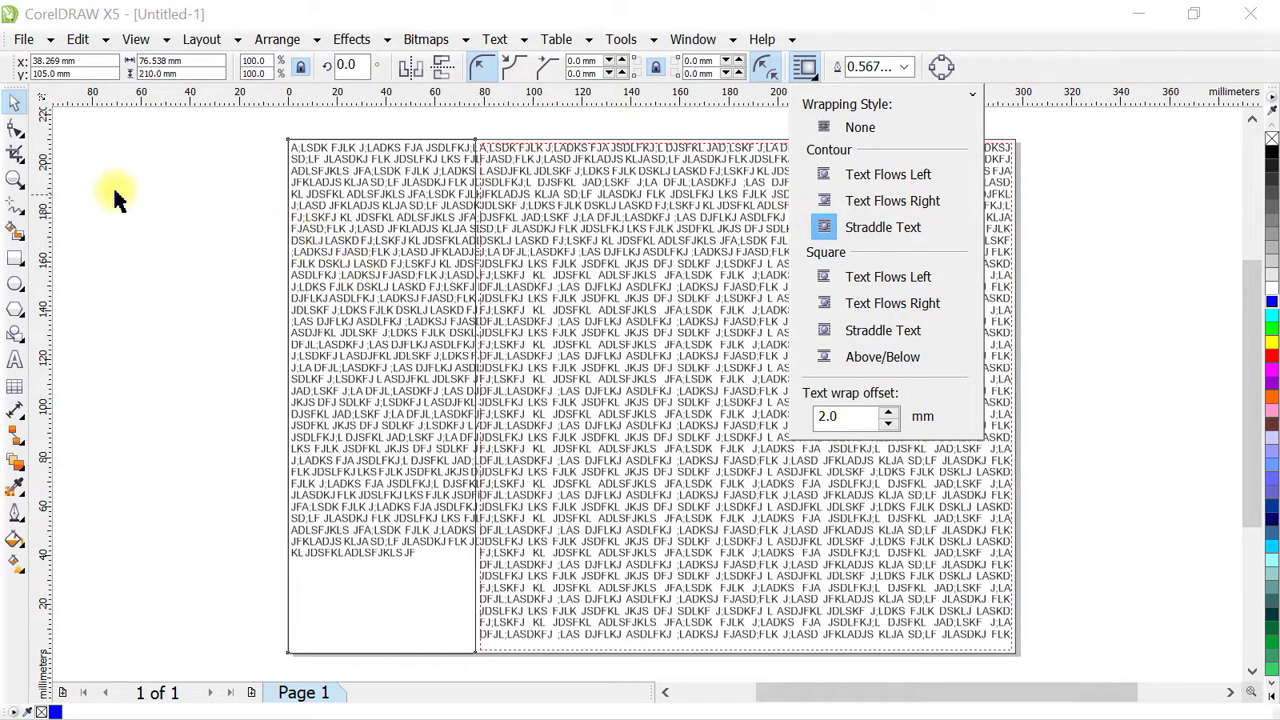
pyautogui.click(212, 222)
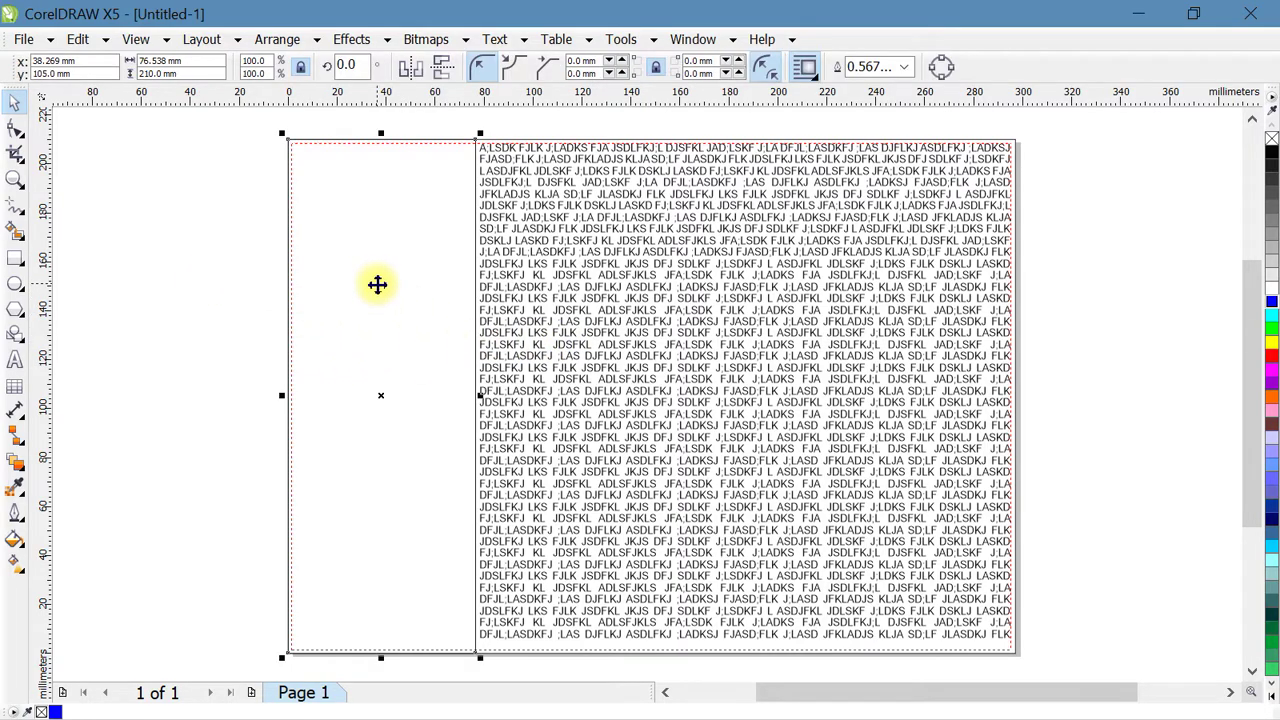
# Convert the rectangle's right edge to a curve and bend it into an S shape.
pyautogui.click(15, 128)
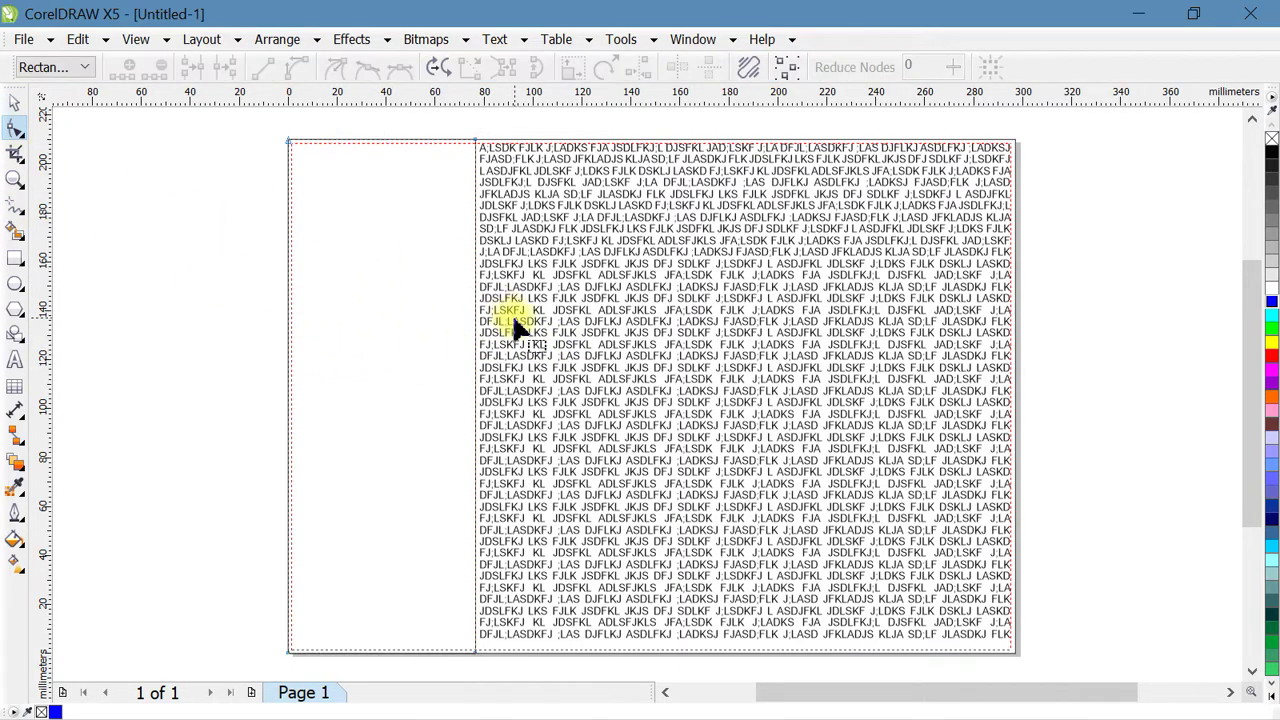
pyautogui.rightClick(476, 330)
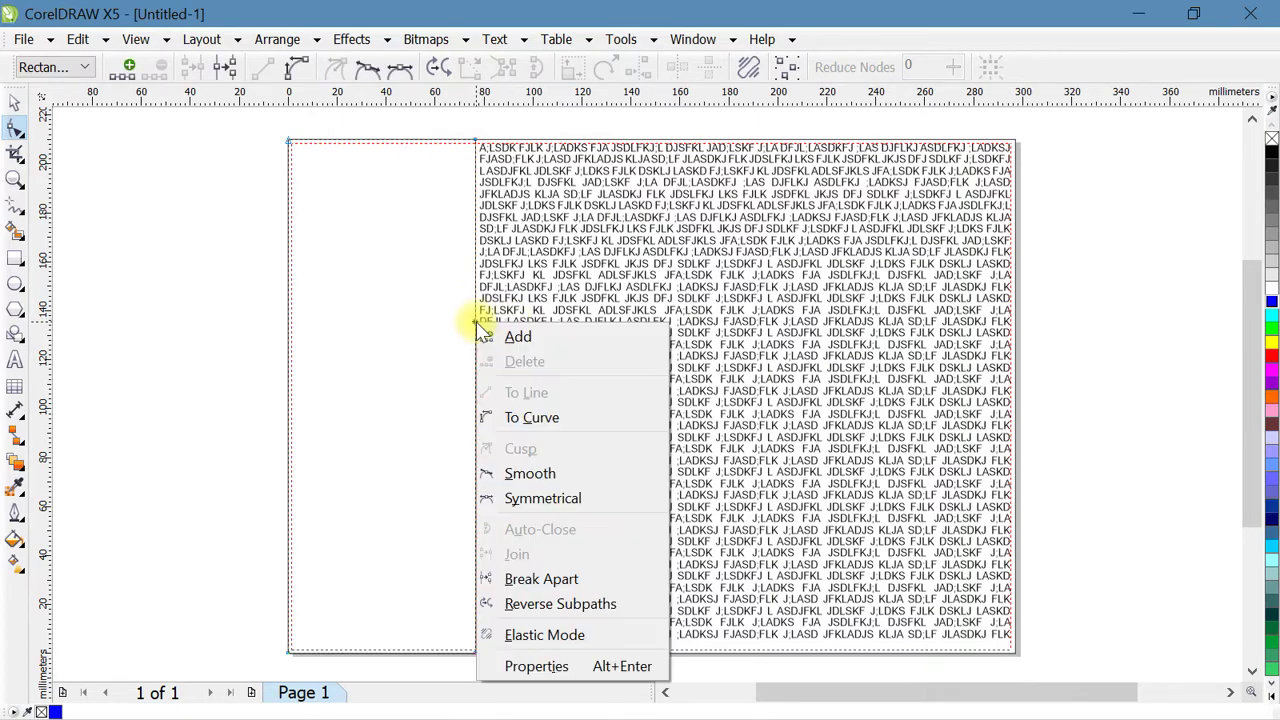
pyautogui.click(531, 414)
pyautogui.moveTo(475, 308)
pyautogui.mouseDown()
pyautogui.moveTo(623, 286)
pyautogui.moveTo(503, 491)
pyautogui.moveTo(380, 443)
pyautogui.moveTo(312, 438)
pyautogui.mouseUp()
pyautogui.moveTo(390, 408); pyautogui.dragTo(390, 408)
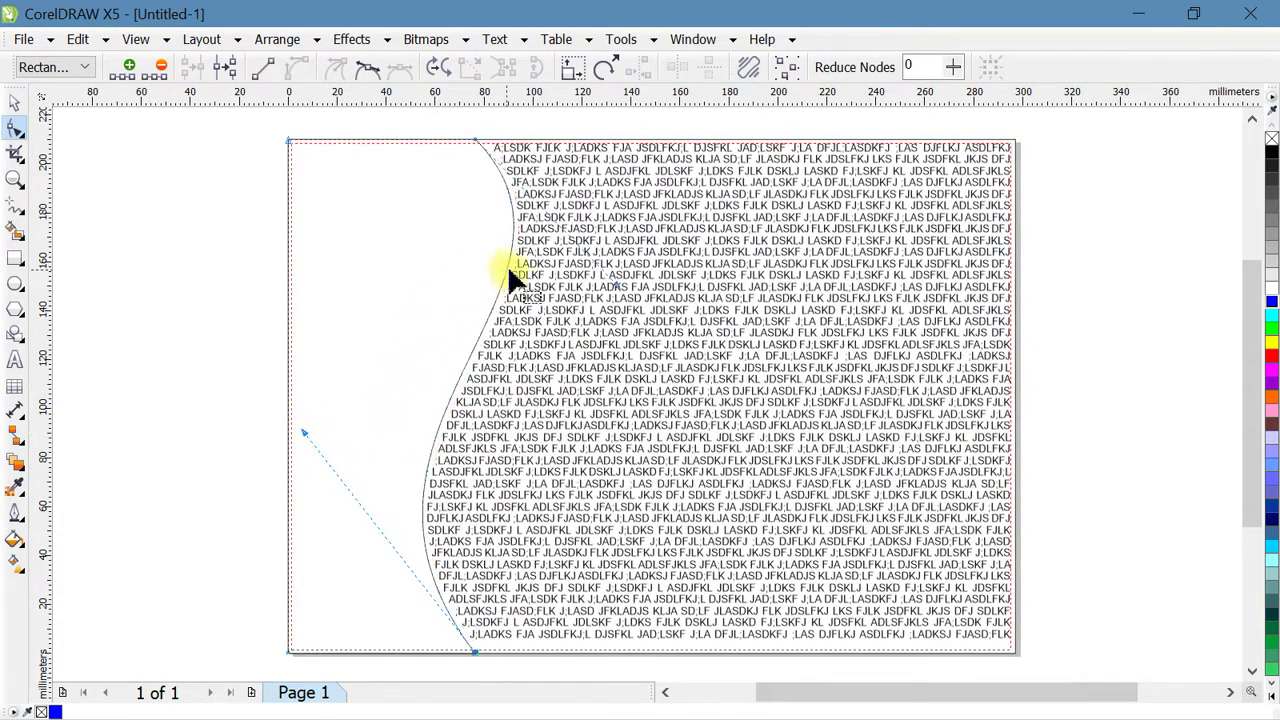
pyautogui.moveTo(319, 436)
pyautogui.mouseDown()
pyautogui.moveTo(414, 442)
pyautogui.moveTo(572, 345)
pyautogui.mouseUp()
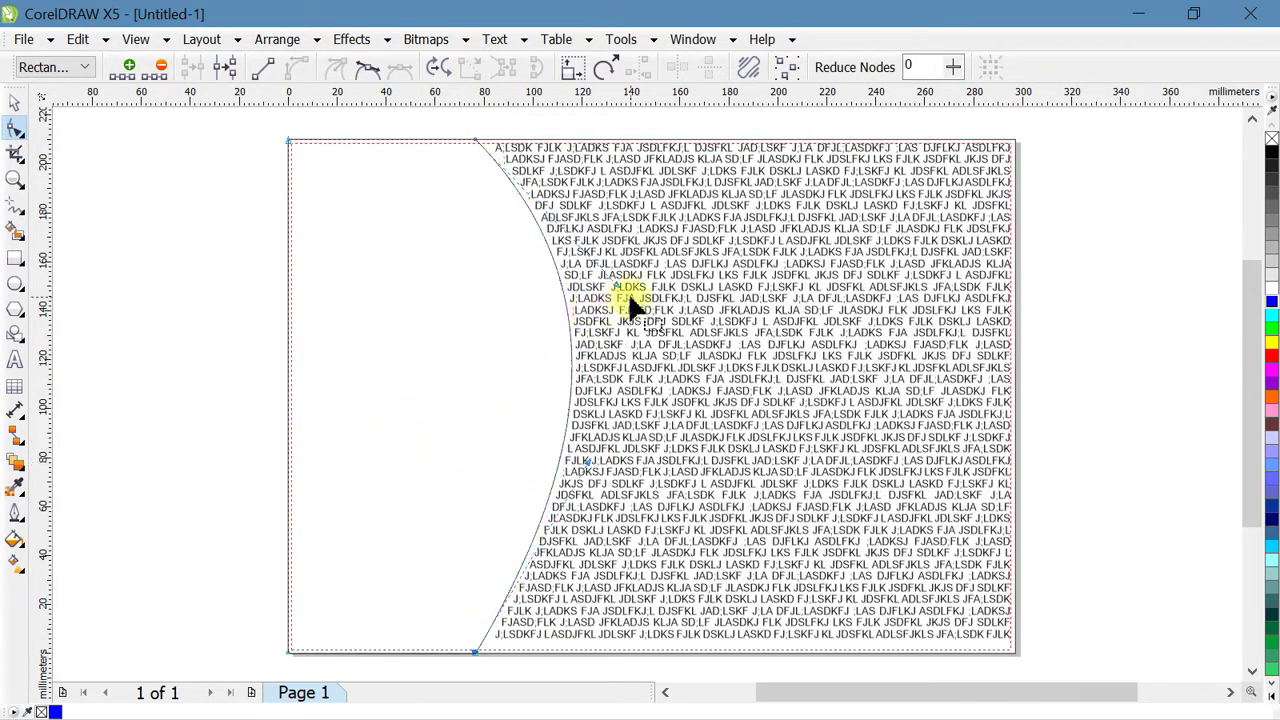
pyautogui.moveTo(617, 282); pyautogui.dragTo(336, 404)
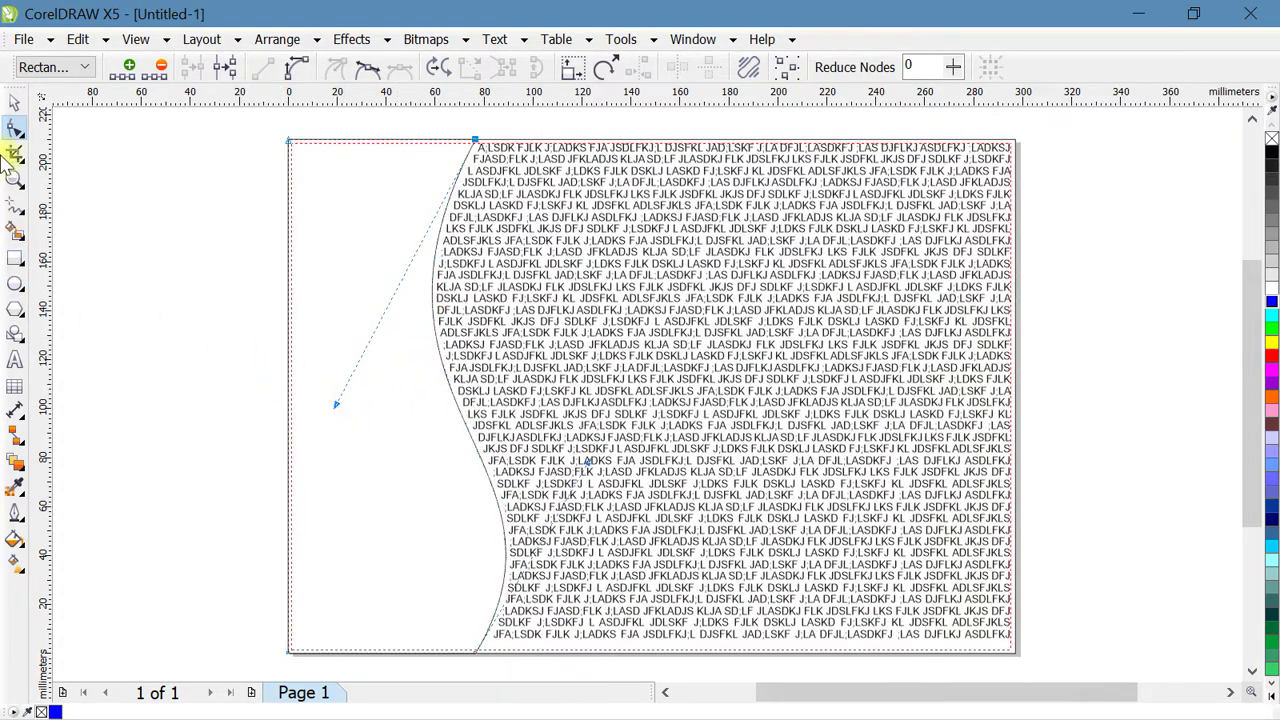
# Increase the curved shape's text wrap offset to 4.1 mm.
pyautogui.click(15, 104)
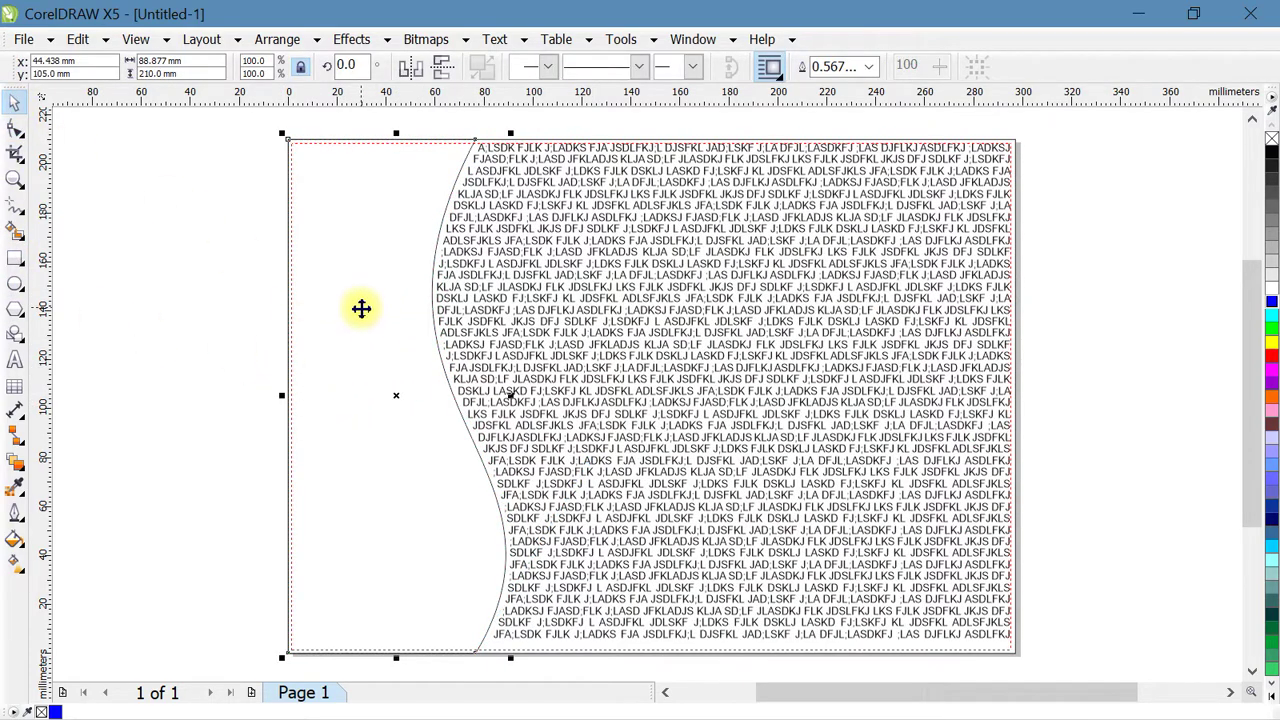
pyautogui.click(772, 70)
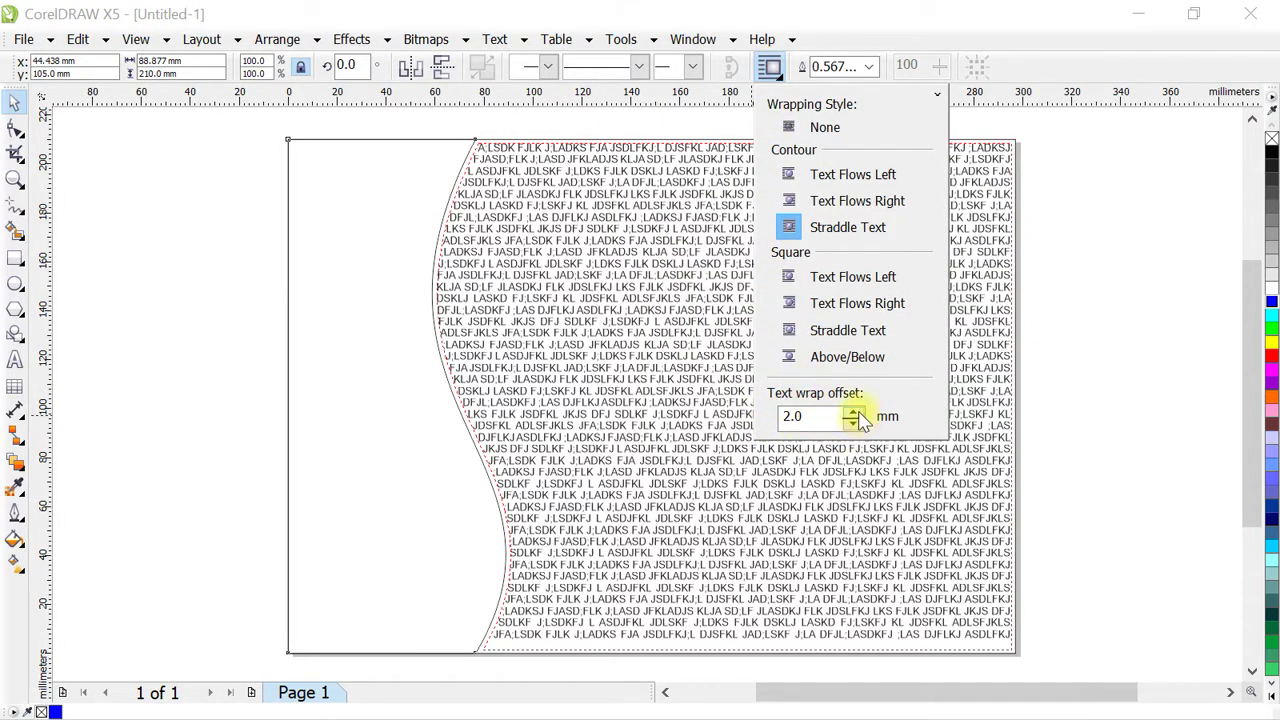
pyautogui.moveTo(857, 418); pyautogui.dragTo(856, 421)
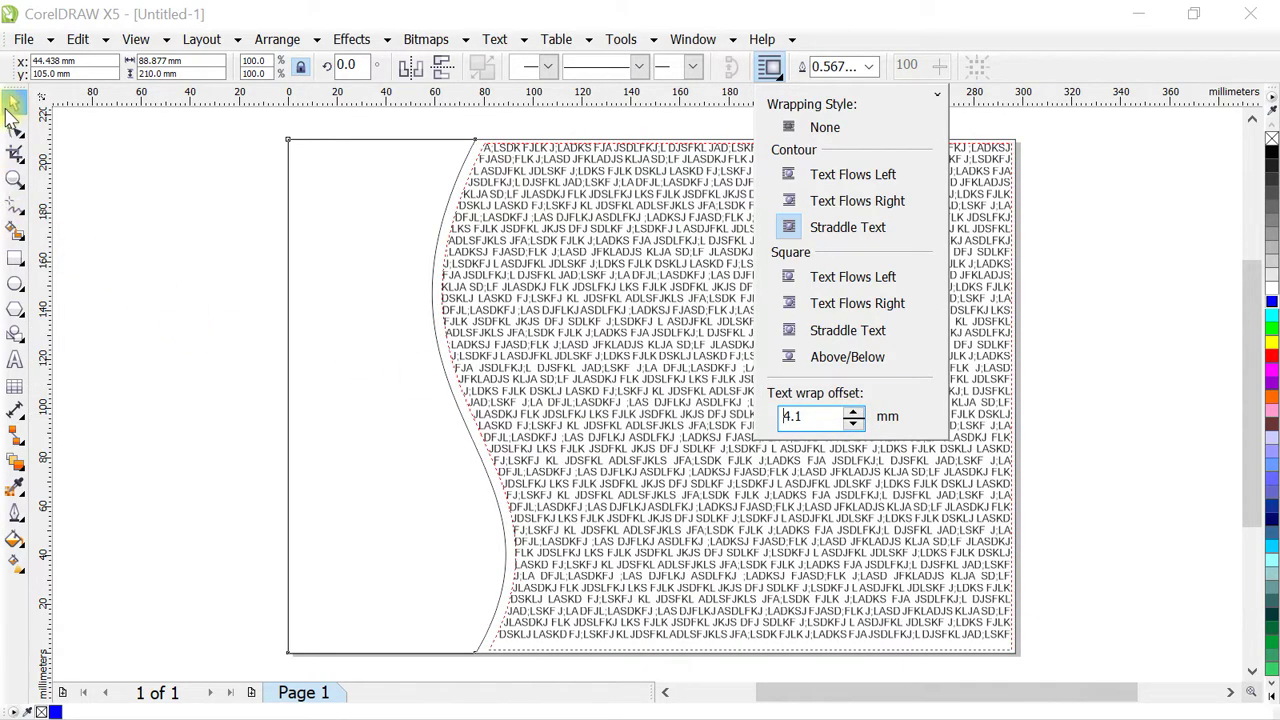
pyautogui.click(171, 243)
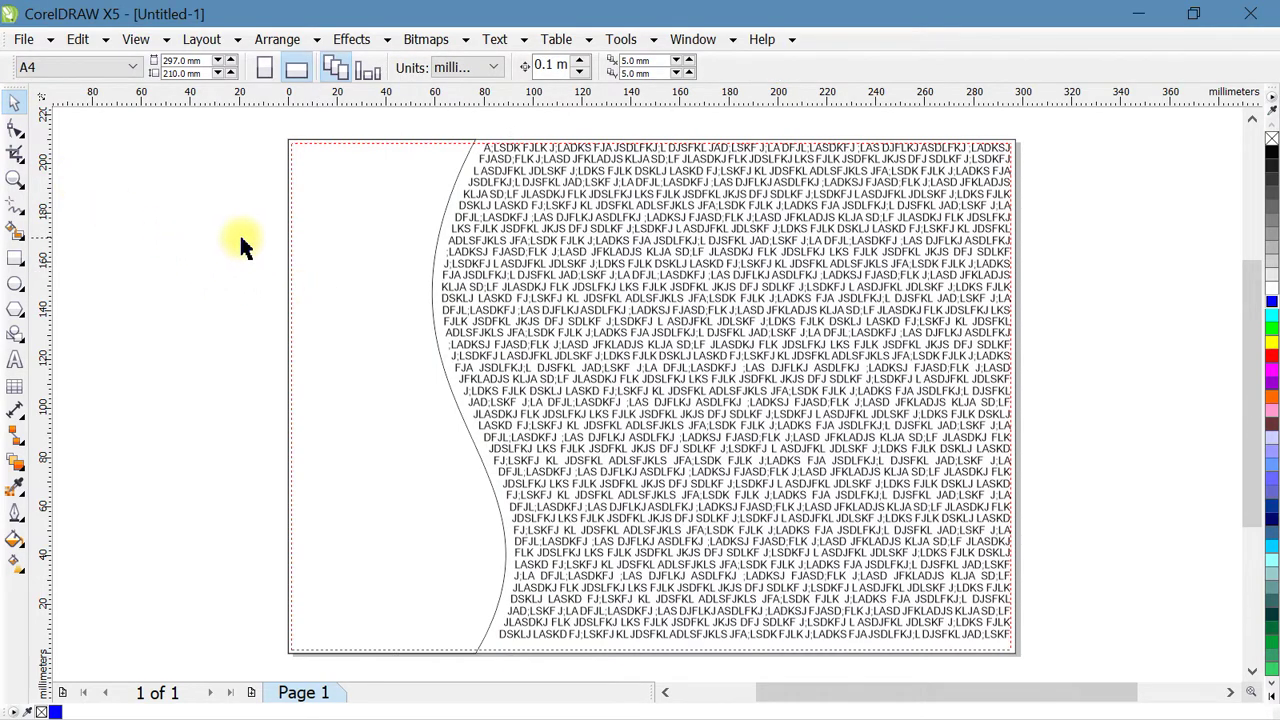
# Place a copy of the text frame and curved shape beside the page.
pyautogui.scroll(-2, 212, 177)
pyautogui.moveTo(194, 131); pyautogui.dragTo(660, 449)
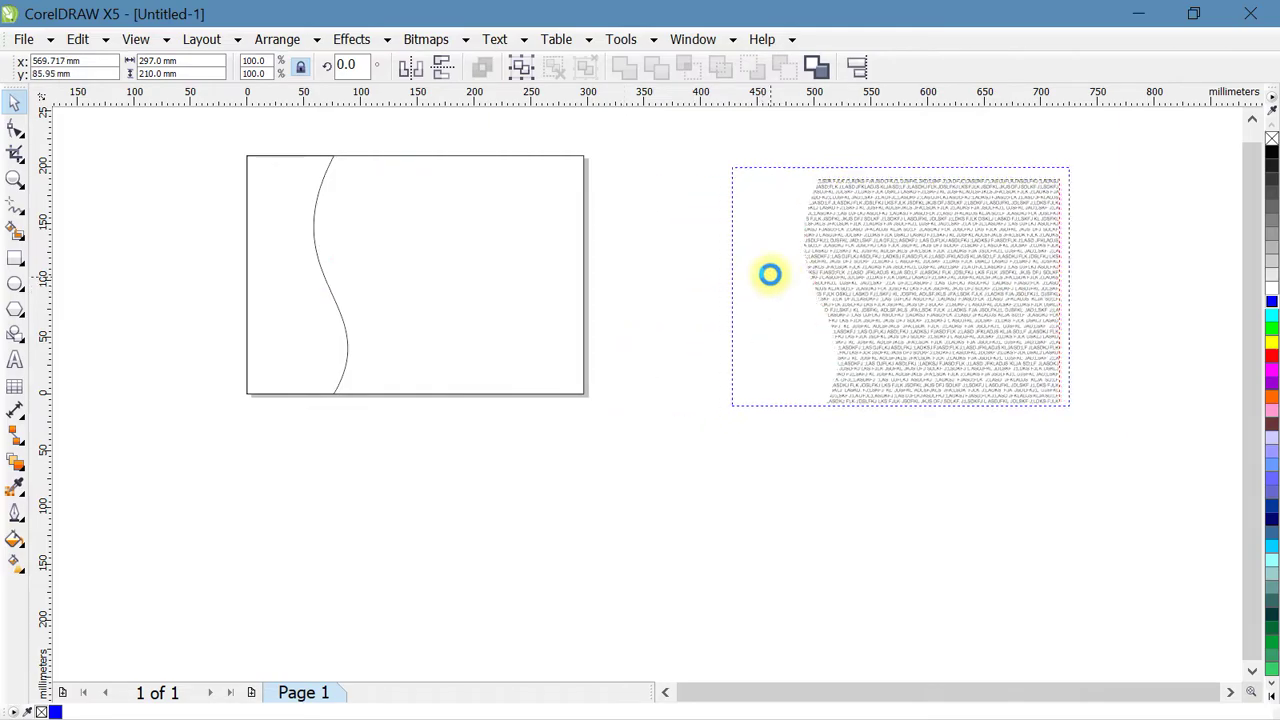
pyautogui.moveTo(299, 270); pyautogui.dragTo(785, 279)
pyautogui.scroll(2, 287, 207)
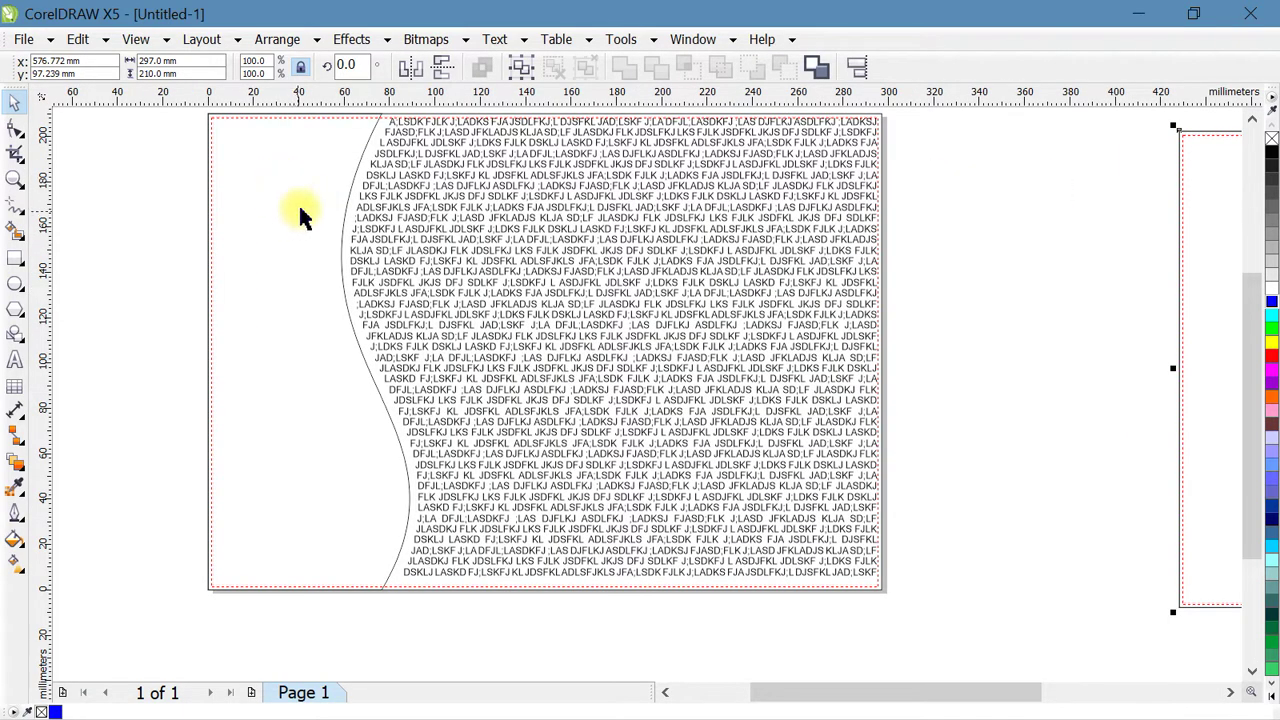
# Delete the curved shape on the original page so the text spans the full width.
pyautogui.click(289, 243)
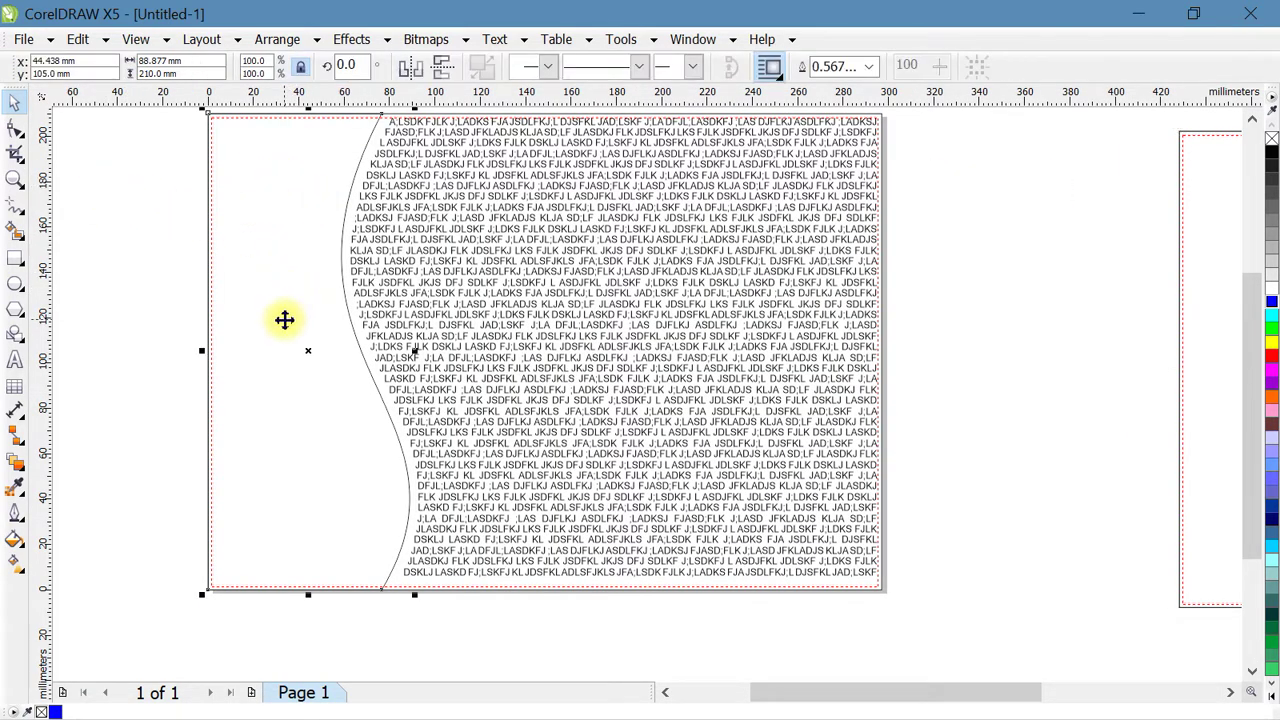
pyautogui.press('Delete')
pyautogui.scroll(-1, 588, 400)
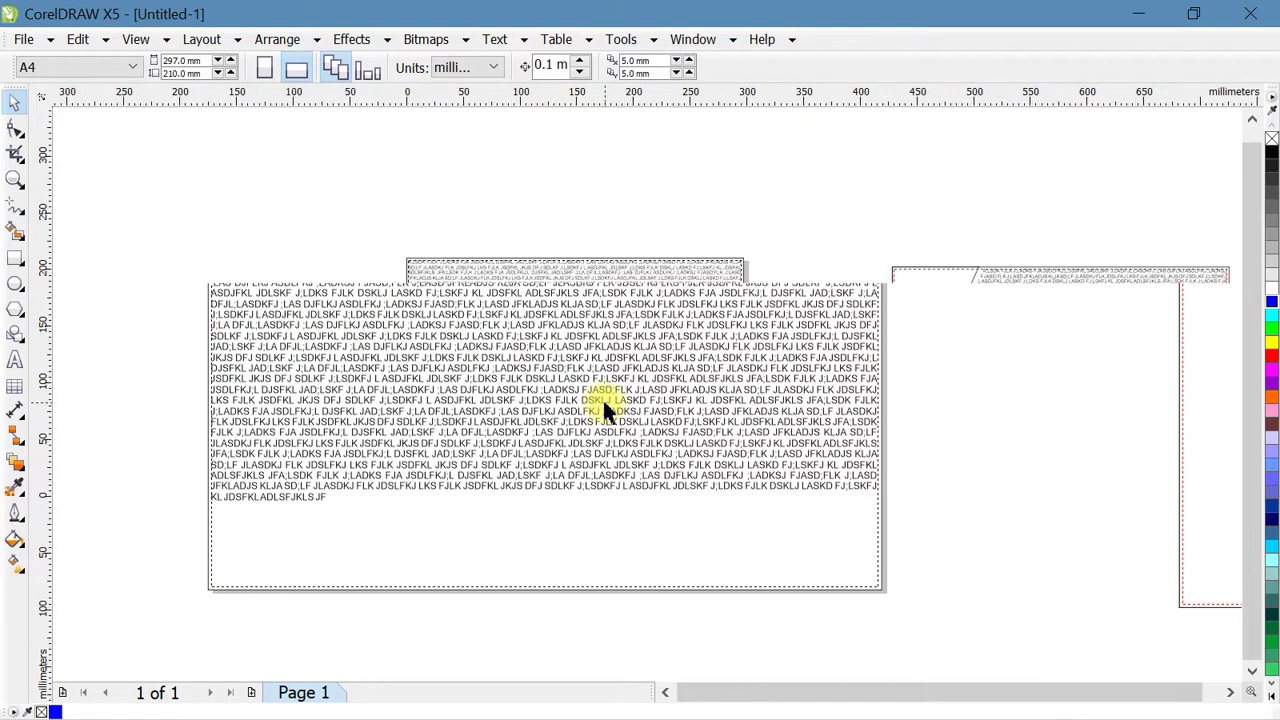
pyautogui.scroll(1, 560, 320)
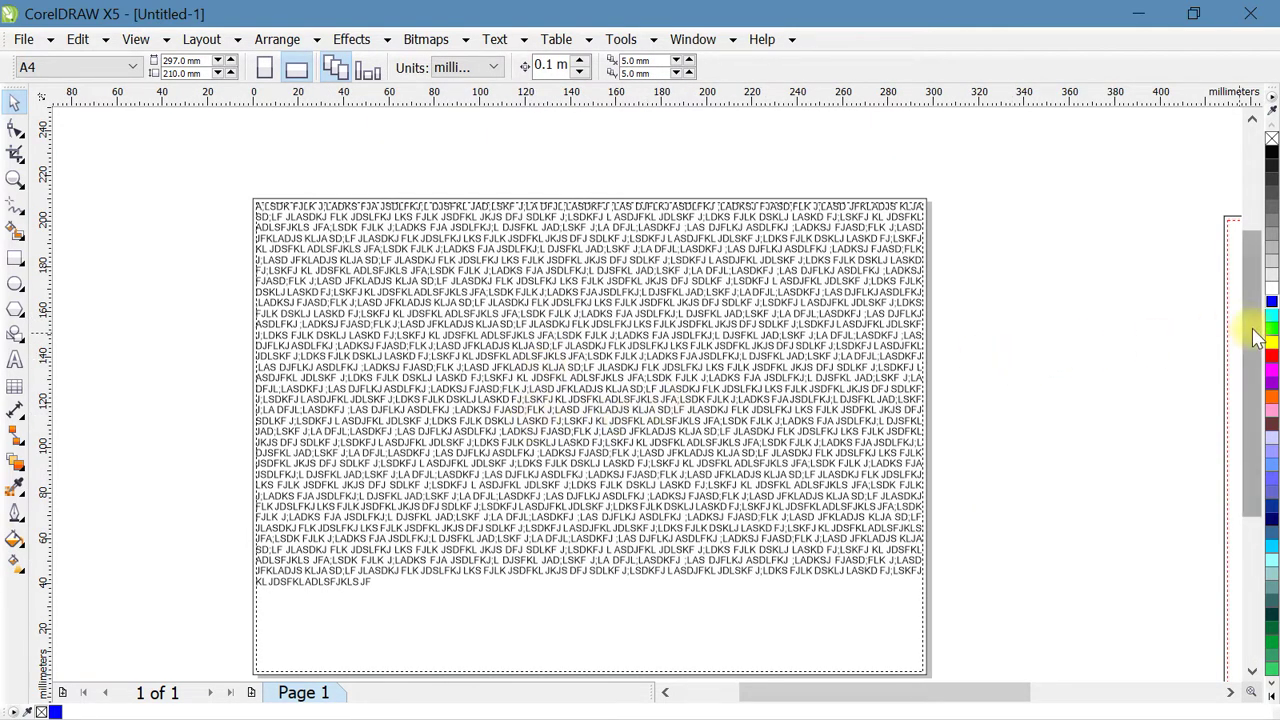
pyautogui.moveTo(1249, 337); pyautogui.dragTo(1215, 365)
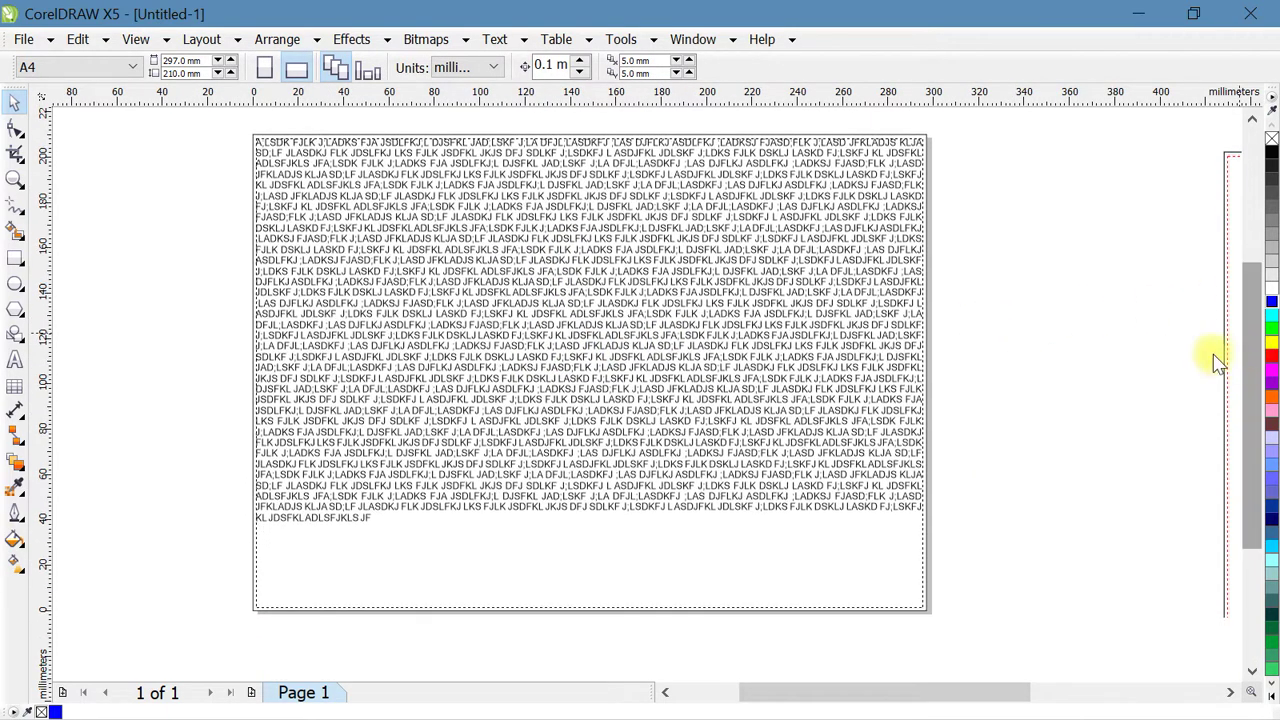
# Import the PSD portrait photo and place it up and to the left on the page.
pyautogui.rightClick(155, 263)
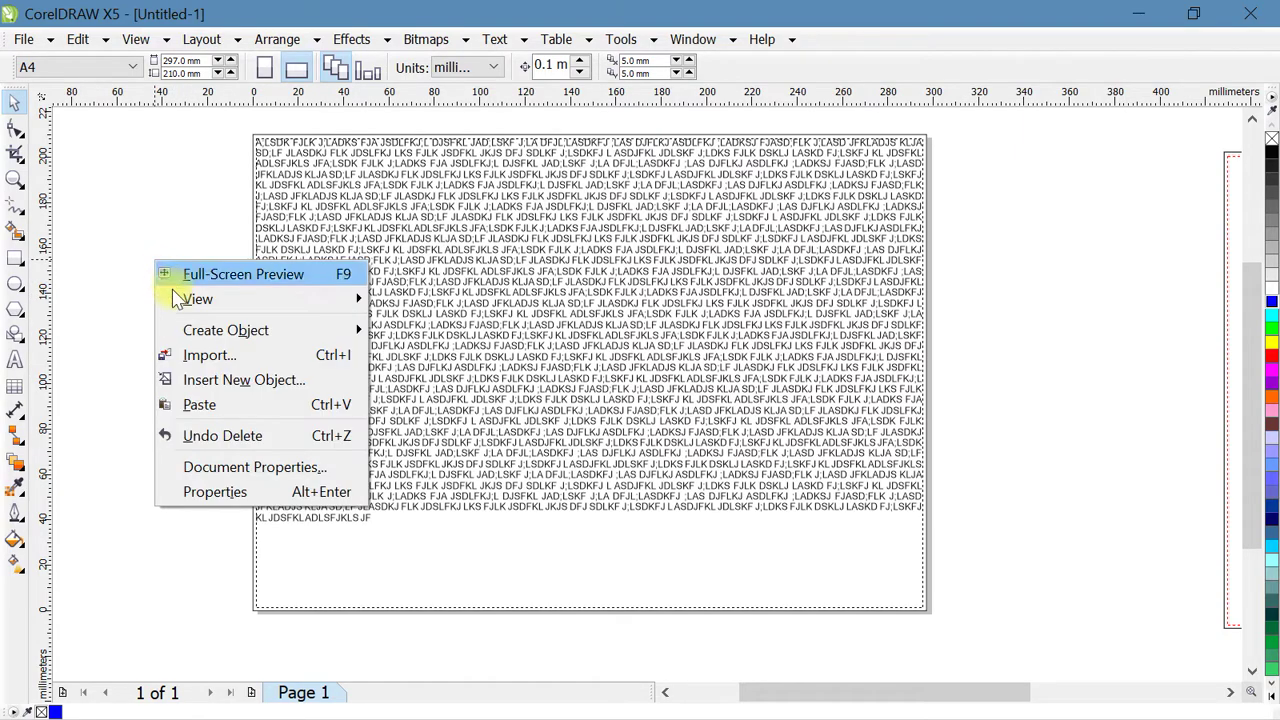
pyautogui.click(257, 360)
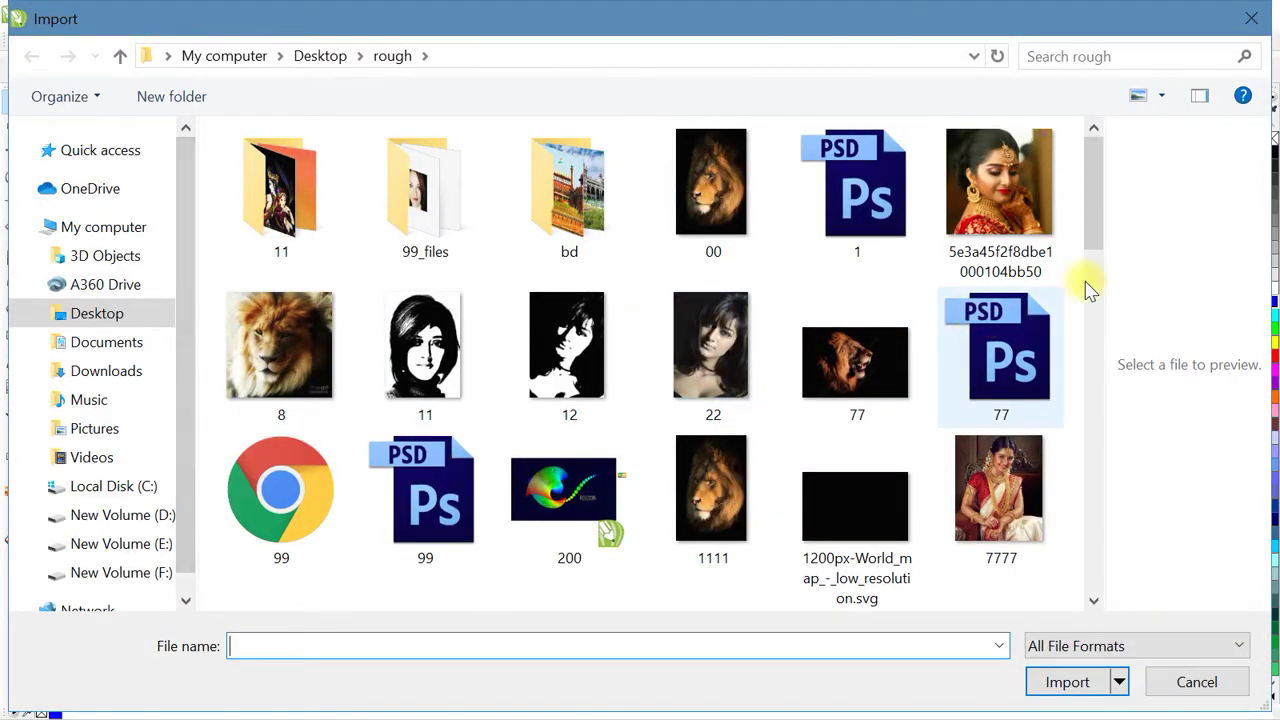
pyautogui.doubleClick(880, 195)
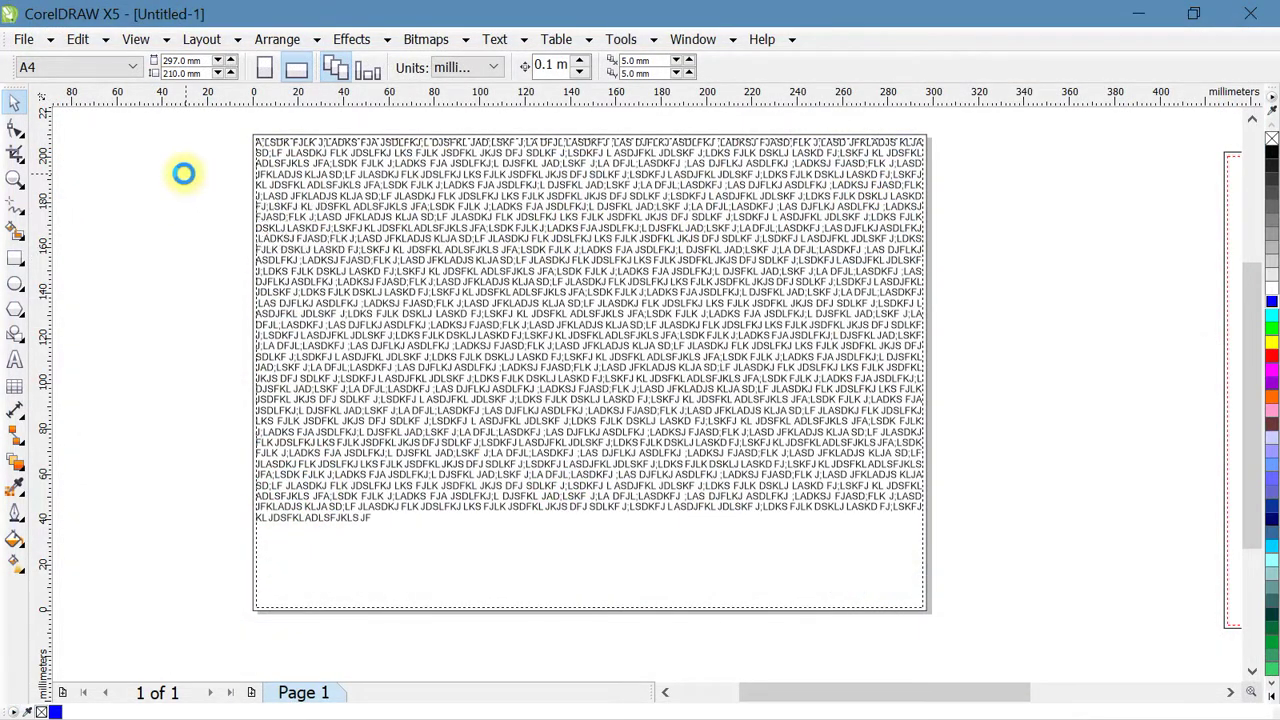
pyautogui.click(182, 171)
pyautogui.moveTo(240, 312); pyautogui.dragTo(160, 330)
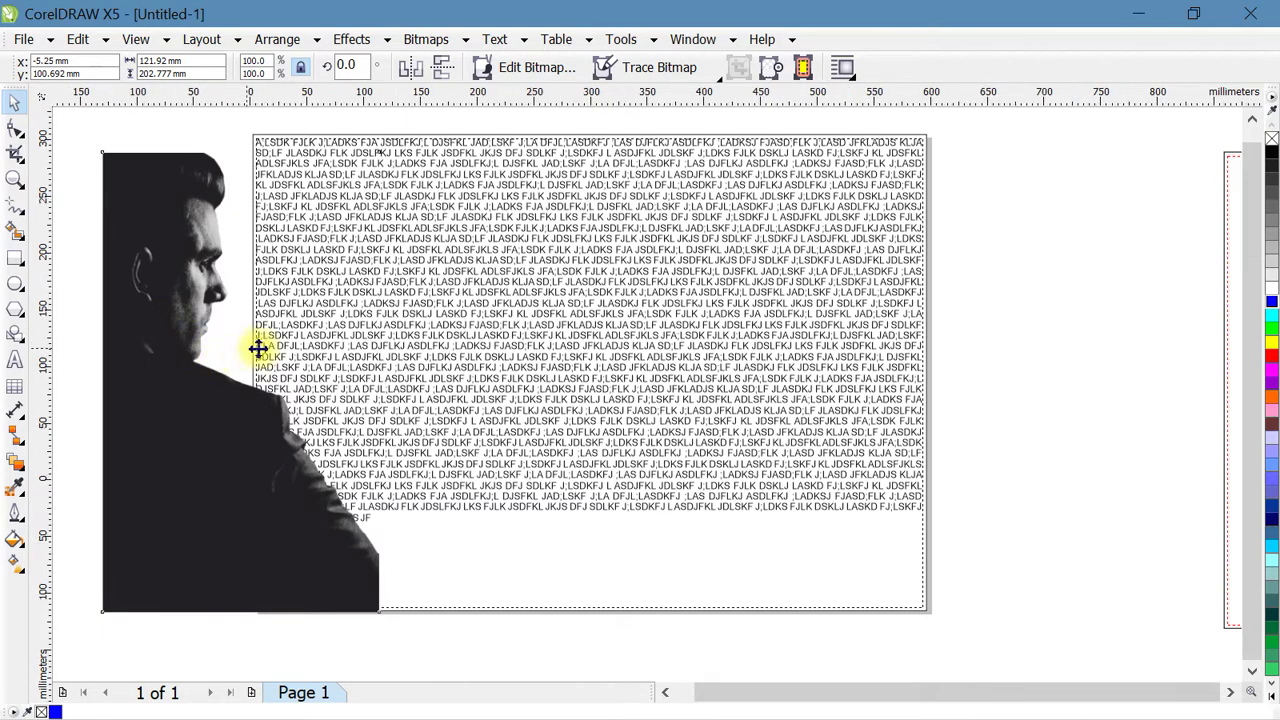
pyautogui.scroll(-2, 160, 332)
pyautogui.moveTo(209, 337)
pyautogui.mouseDown()
pyautogui.moveTo(193, 335)
pyautogui.moveTo(361, 351)
pyautogui.mouseUp()
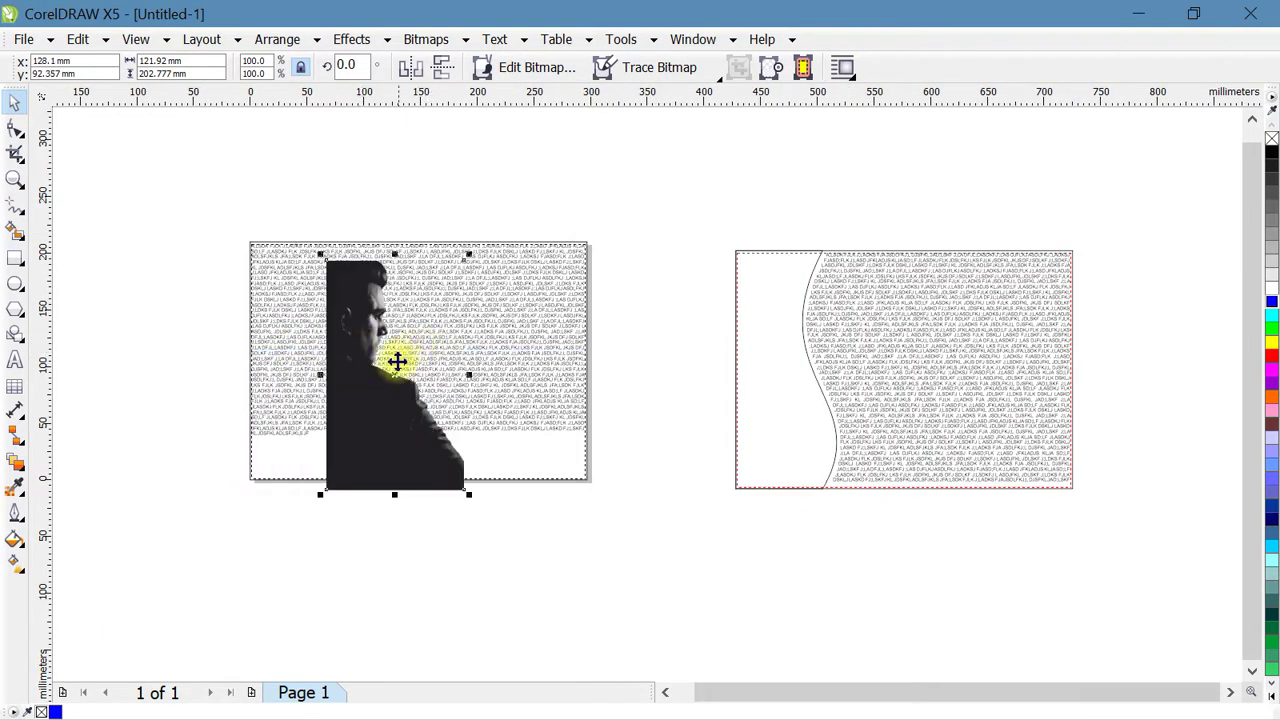
# Try Straddle Text wrapping on the portrait, then set its wrapping to None.
pyautogui.click(845, 74)
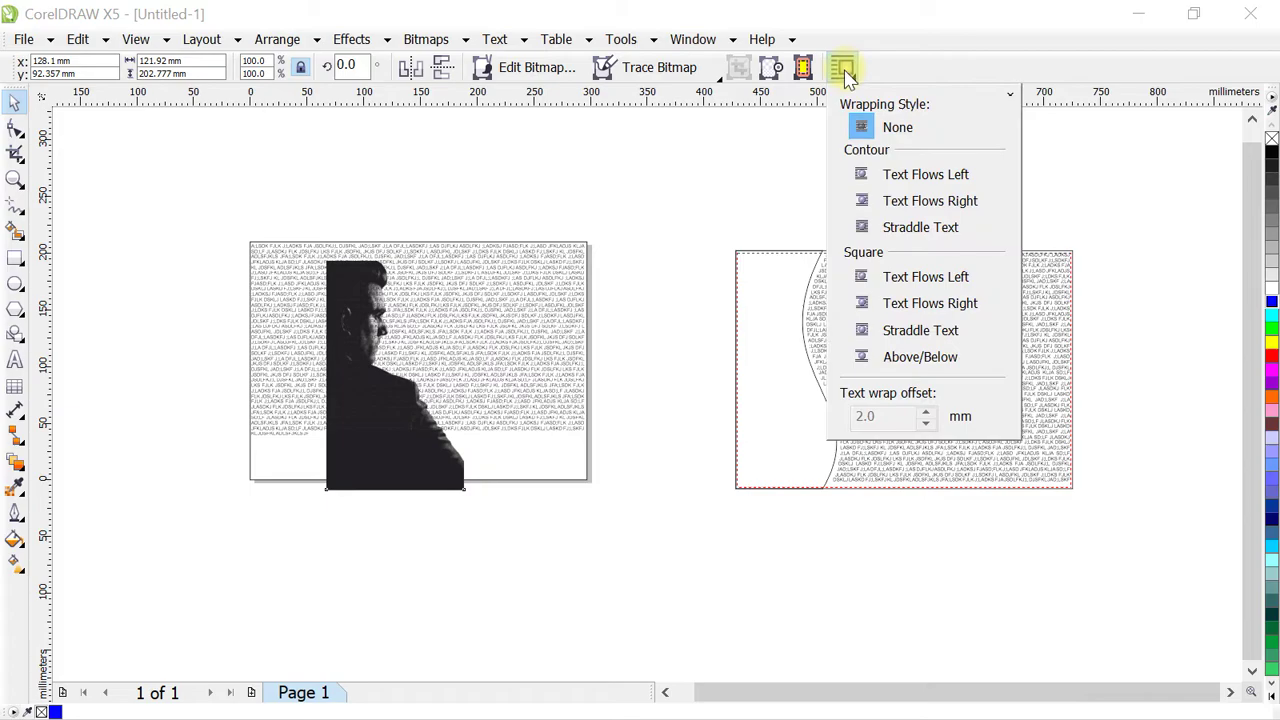
pyautogui.click(863, 230)
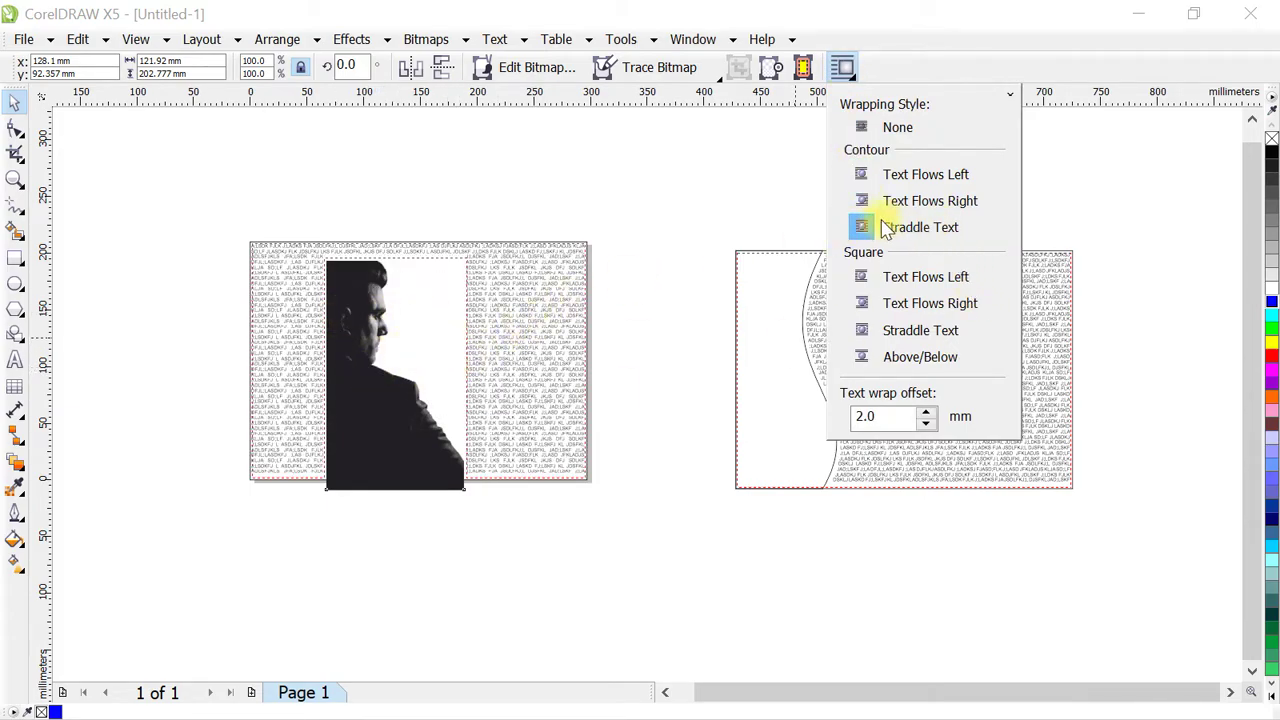
pyautogui.click(895, 128)
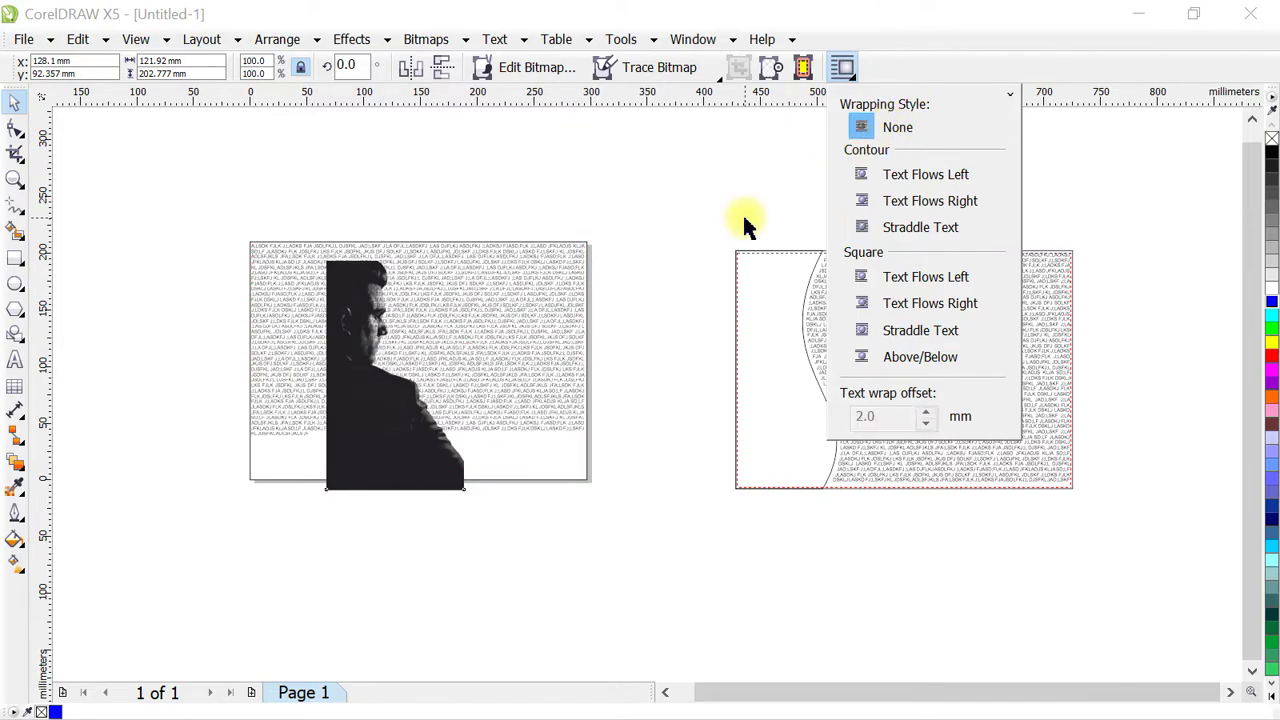
pyautogui.scroll(2, 190, 445)
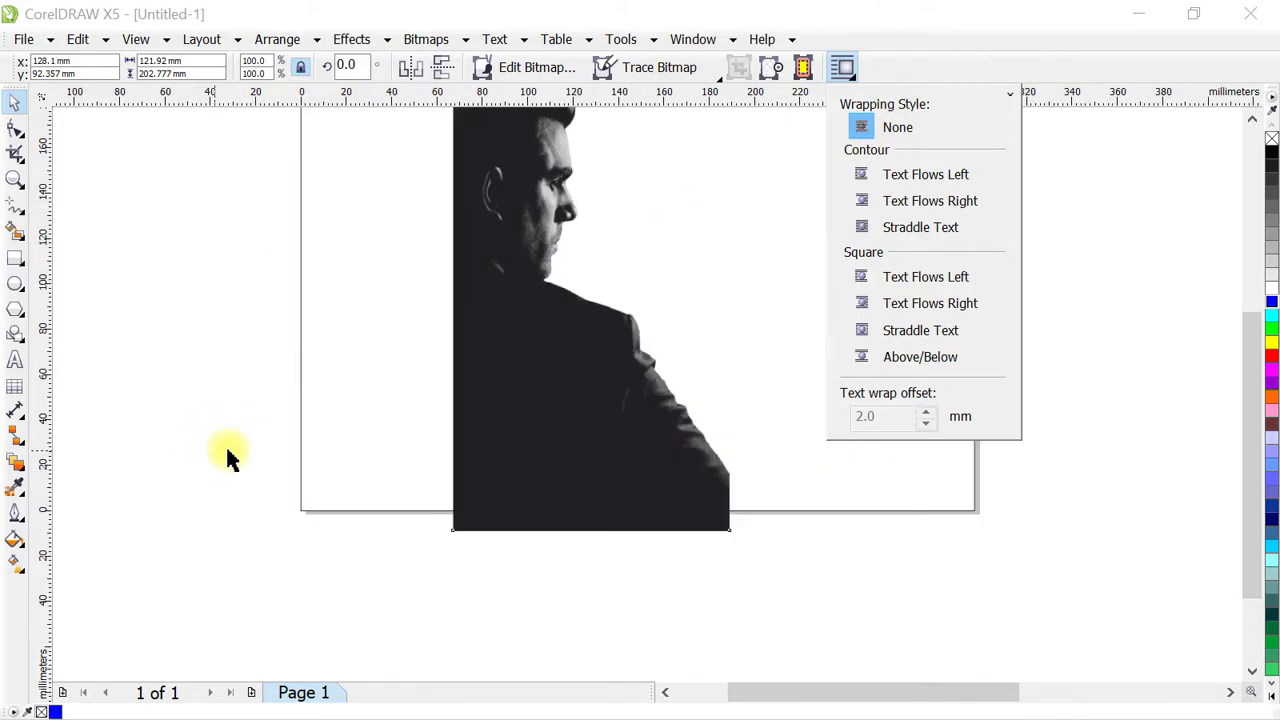
pyautogui.click(514, 337)
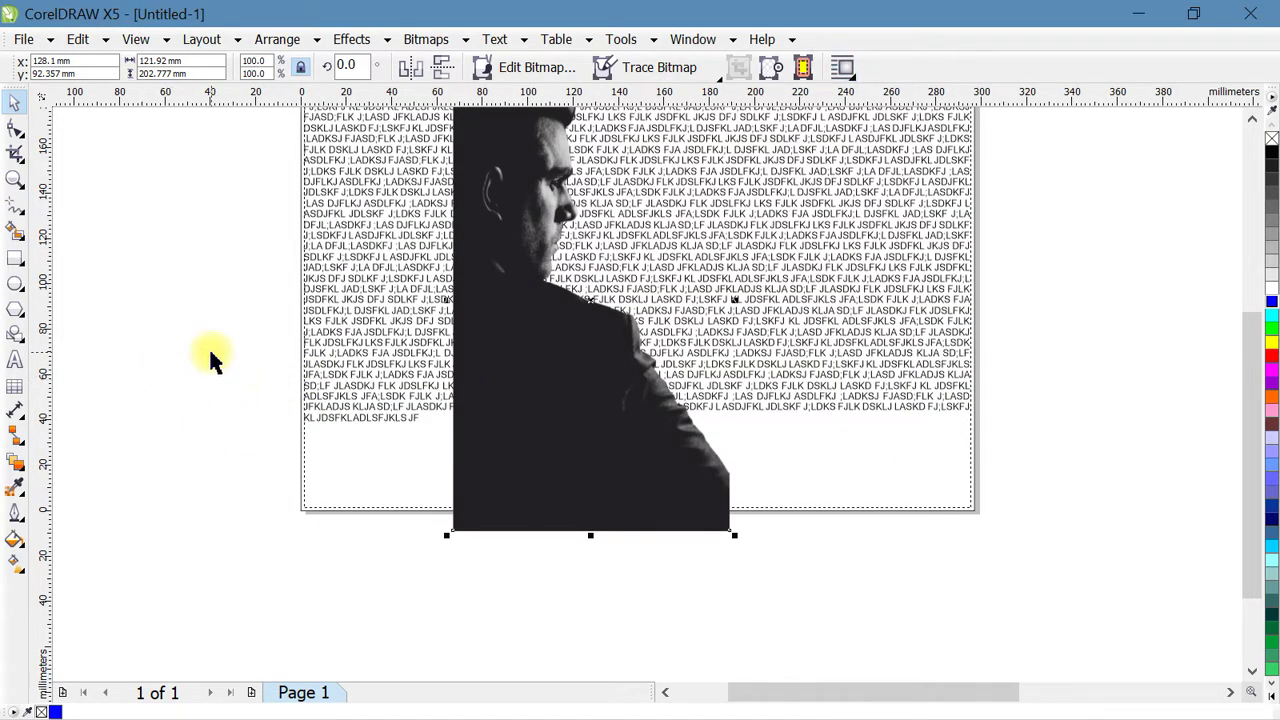
# Move the portrait off the page to its left and reselect it.
pyautogui.scroll(-2, 287, 355)
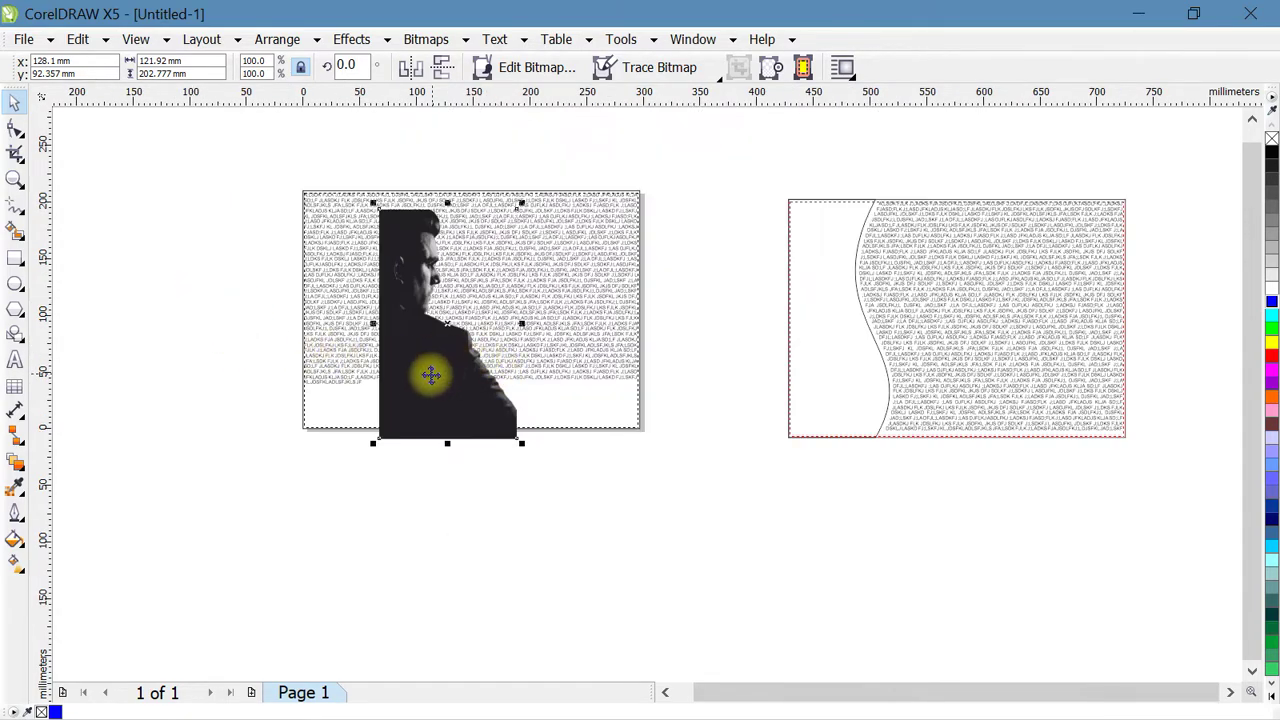
pyautogui.moveTo(429, 371); pyautogui.dragTo(188, 369)
pyautogui.scroll(1, 85, 255)
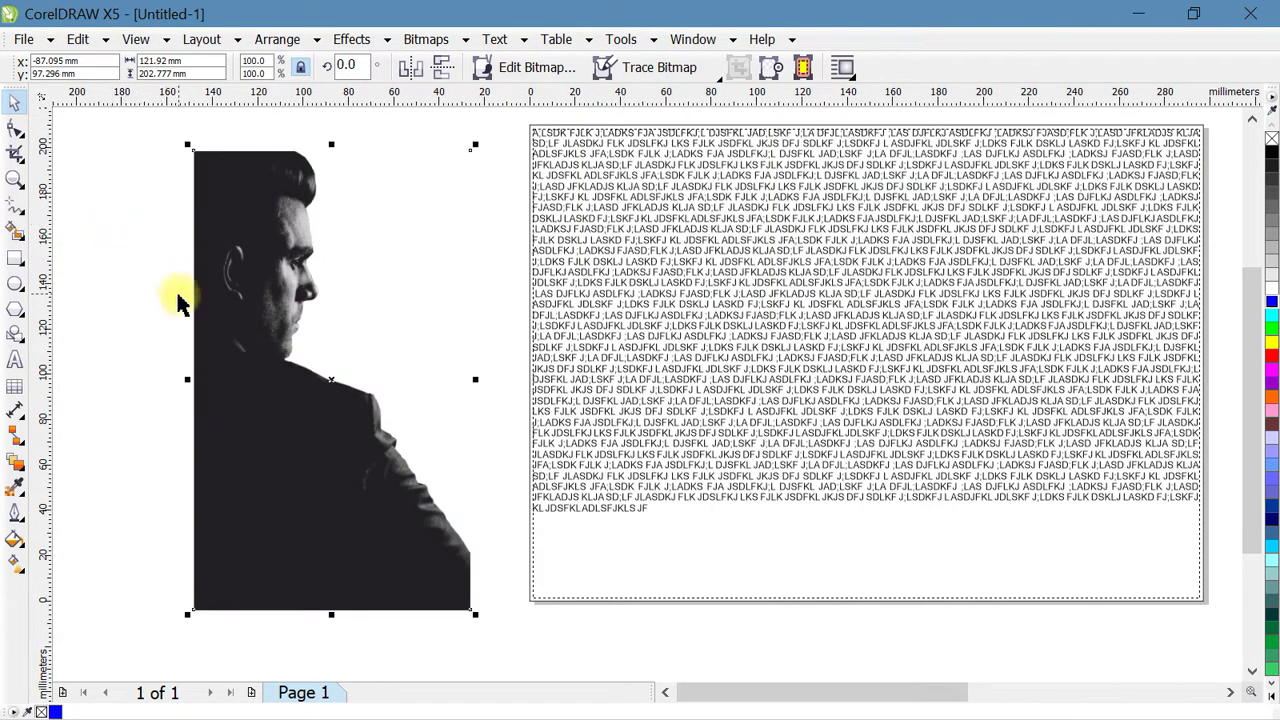
pyautogui.scroll(1, 113, 210)
pyautogui.scroll(-1, 143, 249)
pyautogui.click(214, 286)
pyautogui.click(290, 270)
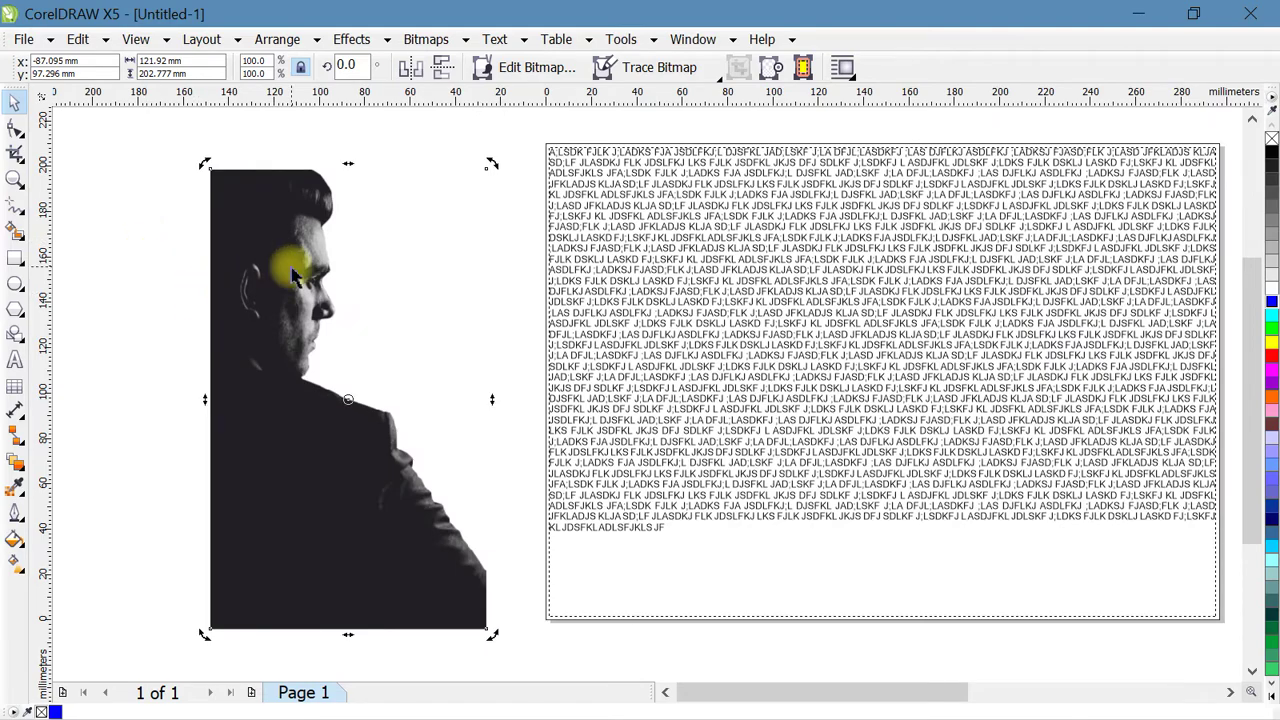
pyautogui.click(260, 226)
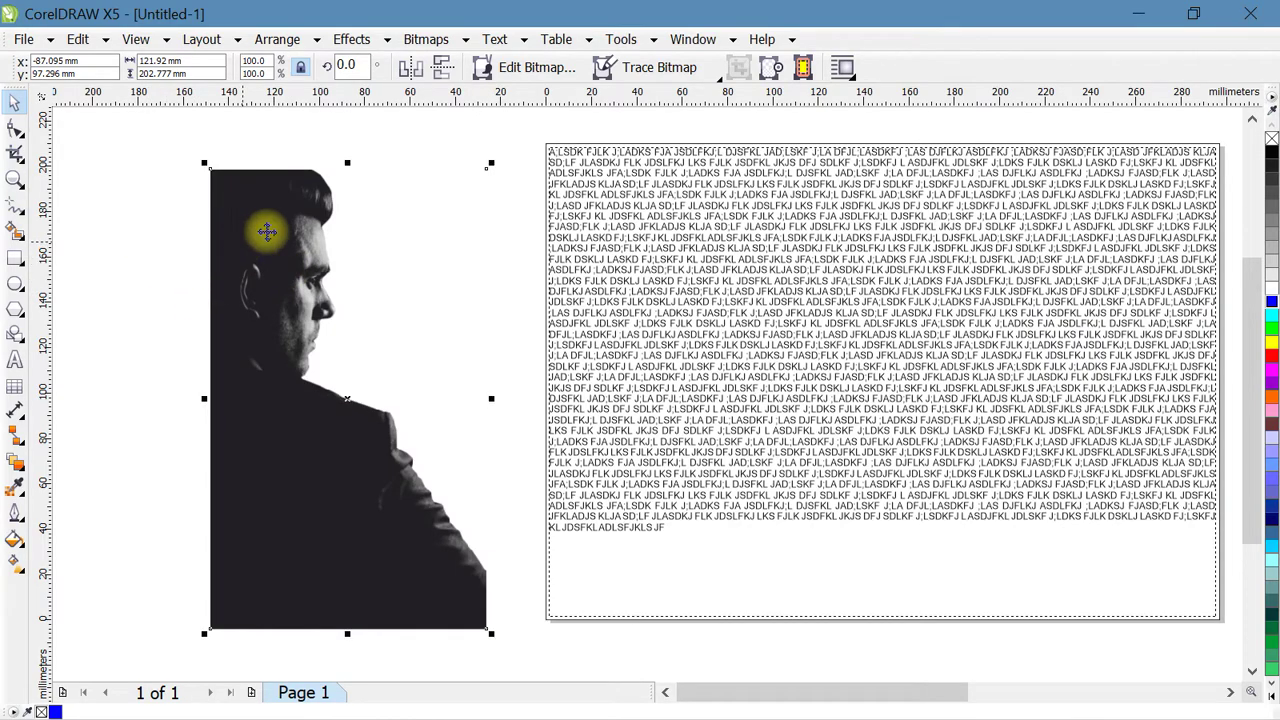
# Trace the portrait with Outline Trace Clipart, choosing Reduce bitmap.
pyautogui.click(422, 39)
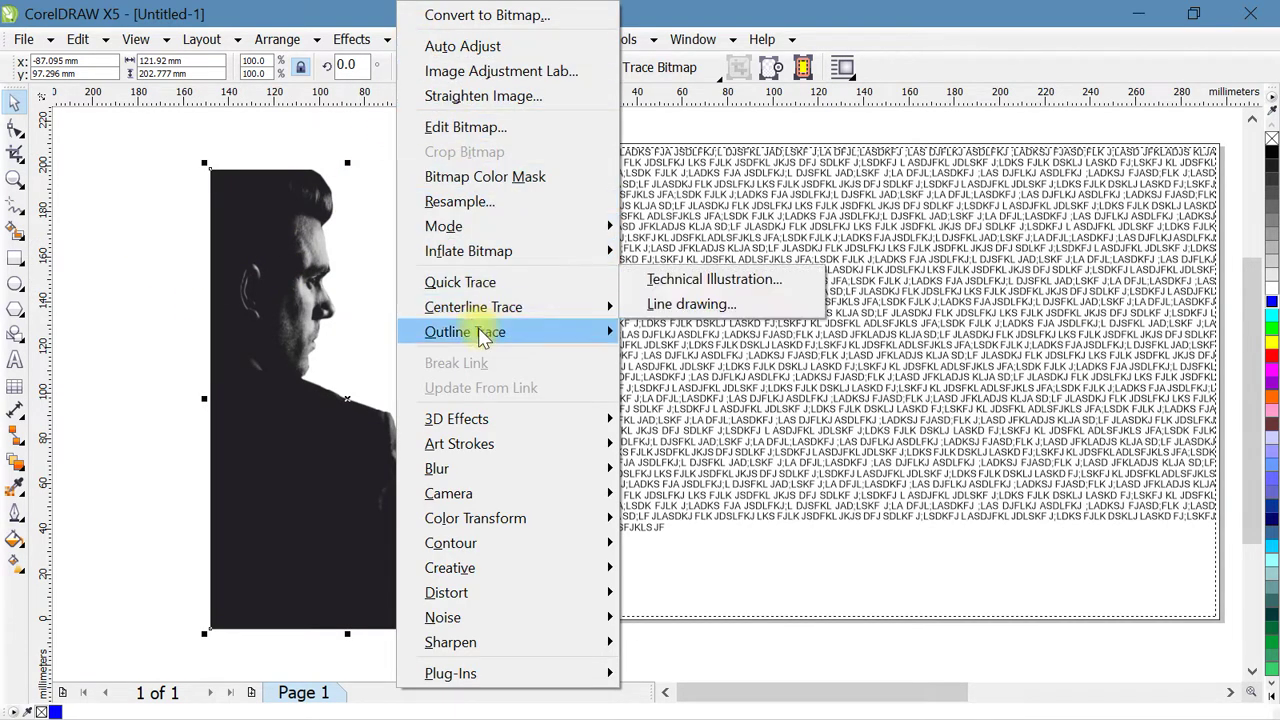
pyautogui.moveTo(465, 331)
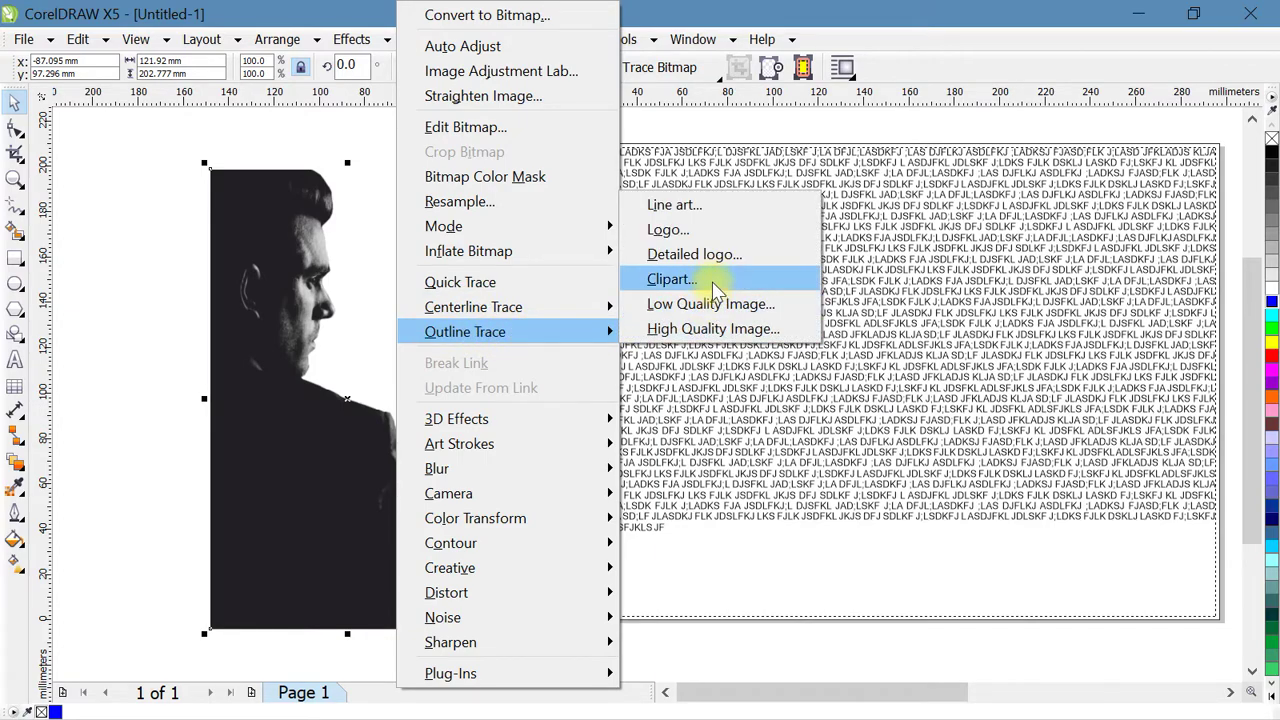
pyautogui.click(716, 289)
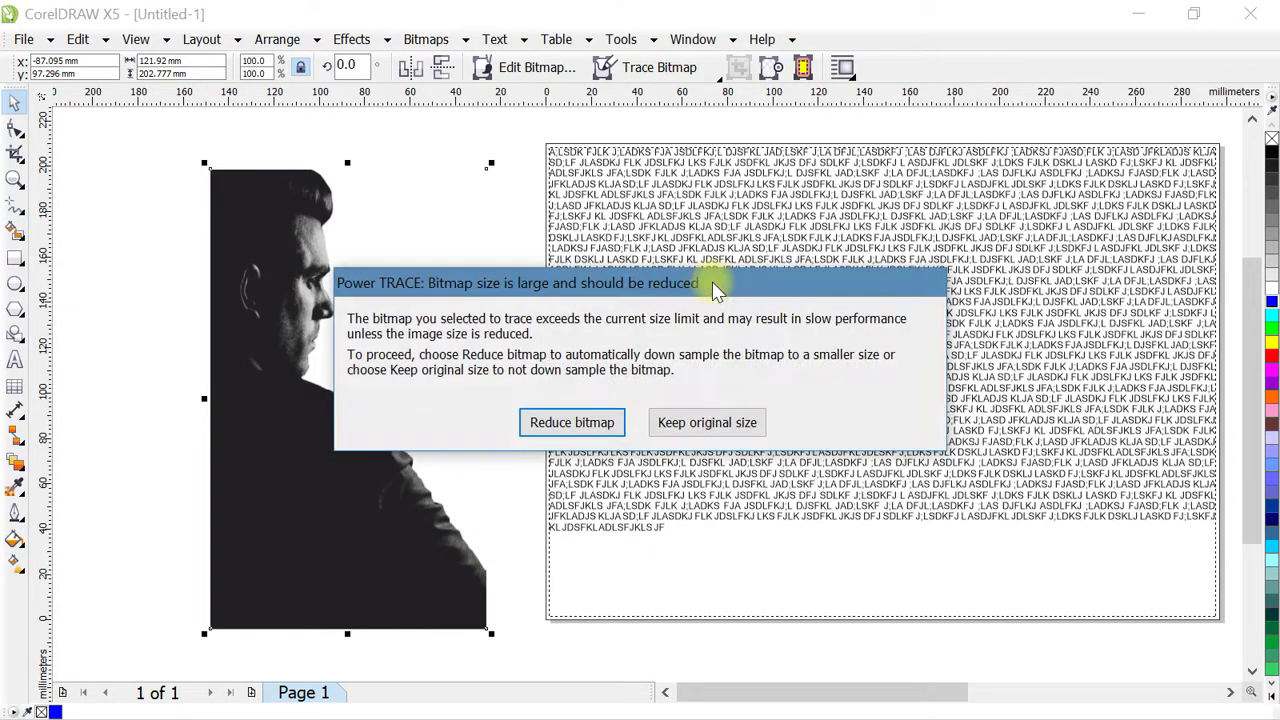
pyautogui.click(601, 432)
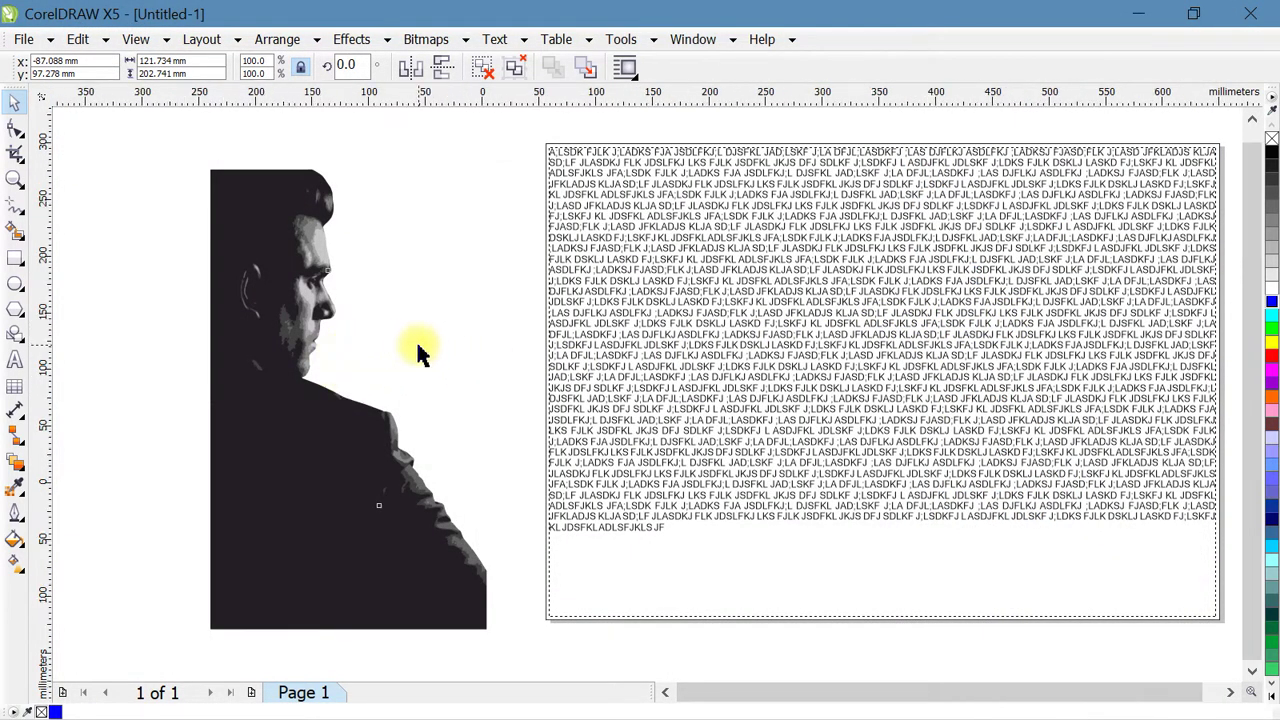
# Move the traced clipart left of the photo and marquee-select all its pieces.
pyautogui.scroll(-2, 414, 343)
pyautogui.moveTo(371, 400); pyautogui.dragTo(191, 391)
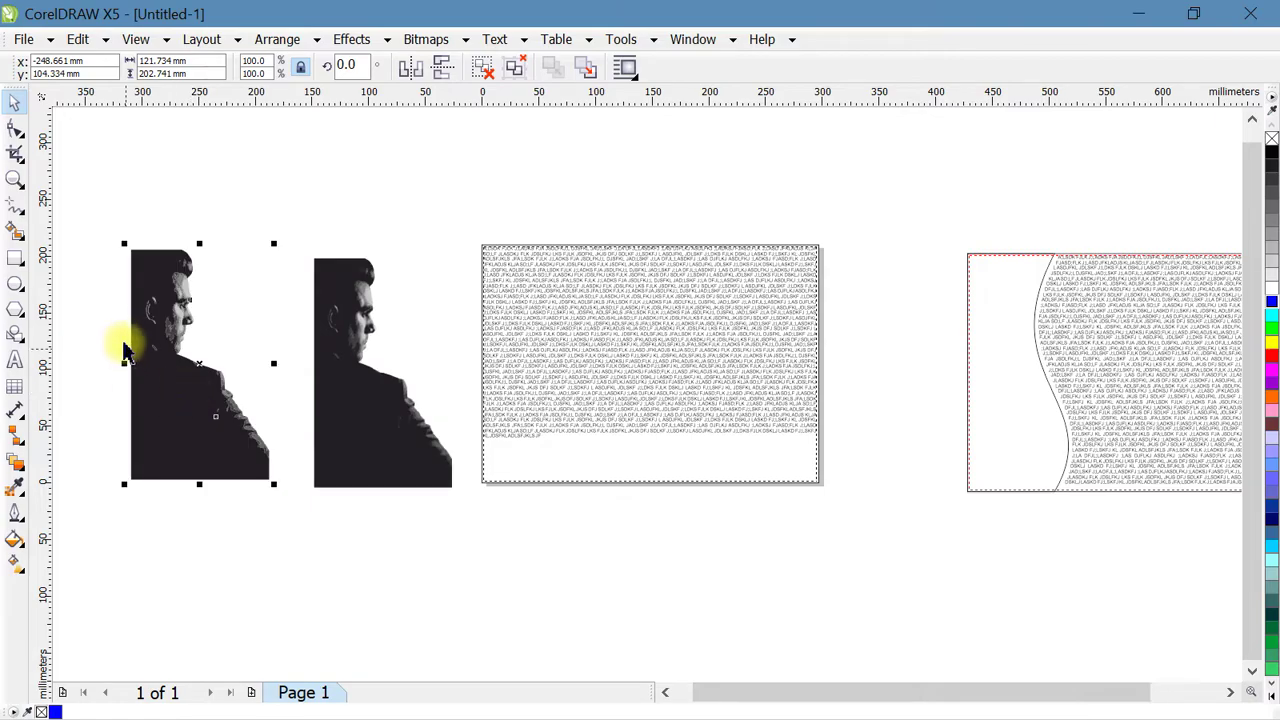
pyautogui.scroll(2, 110, 340)
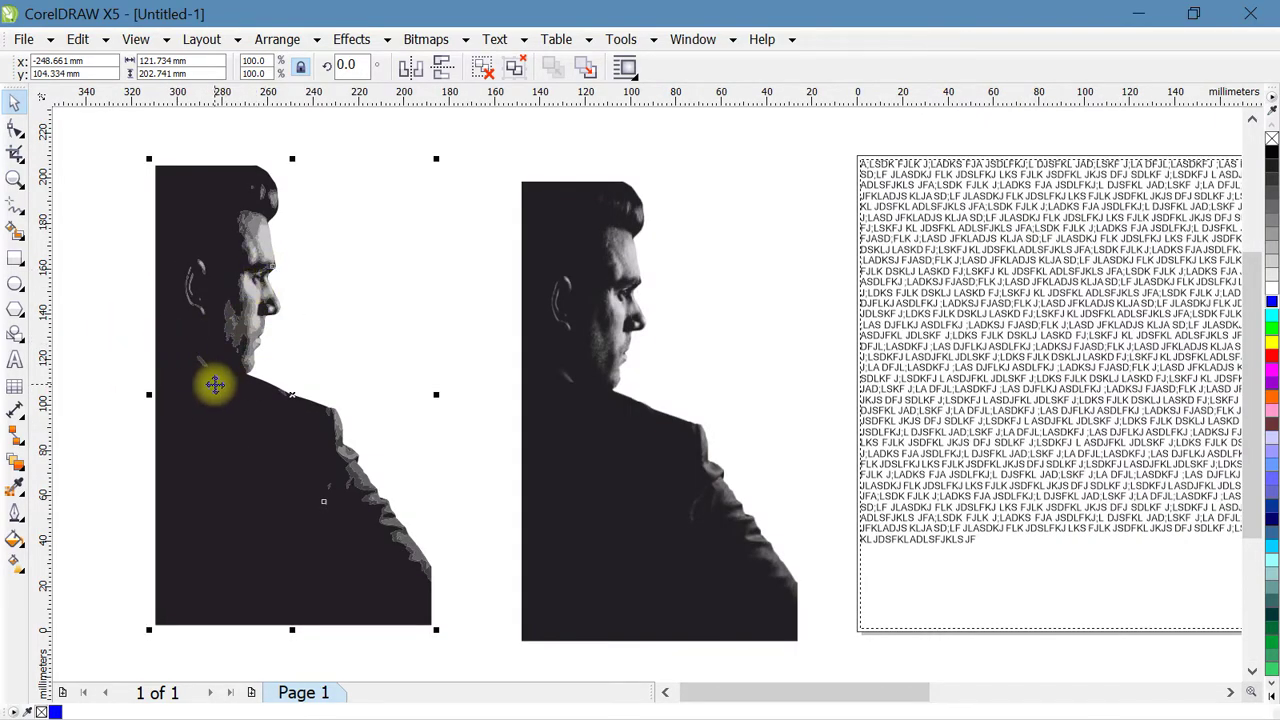
pyautogui.moveTo(216, 322); pyautogui.dragTo(214, 296)
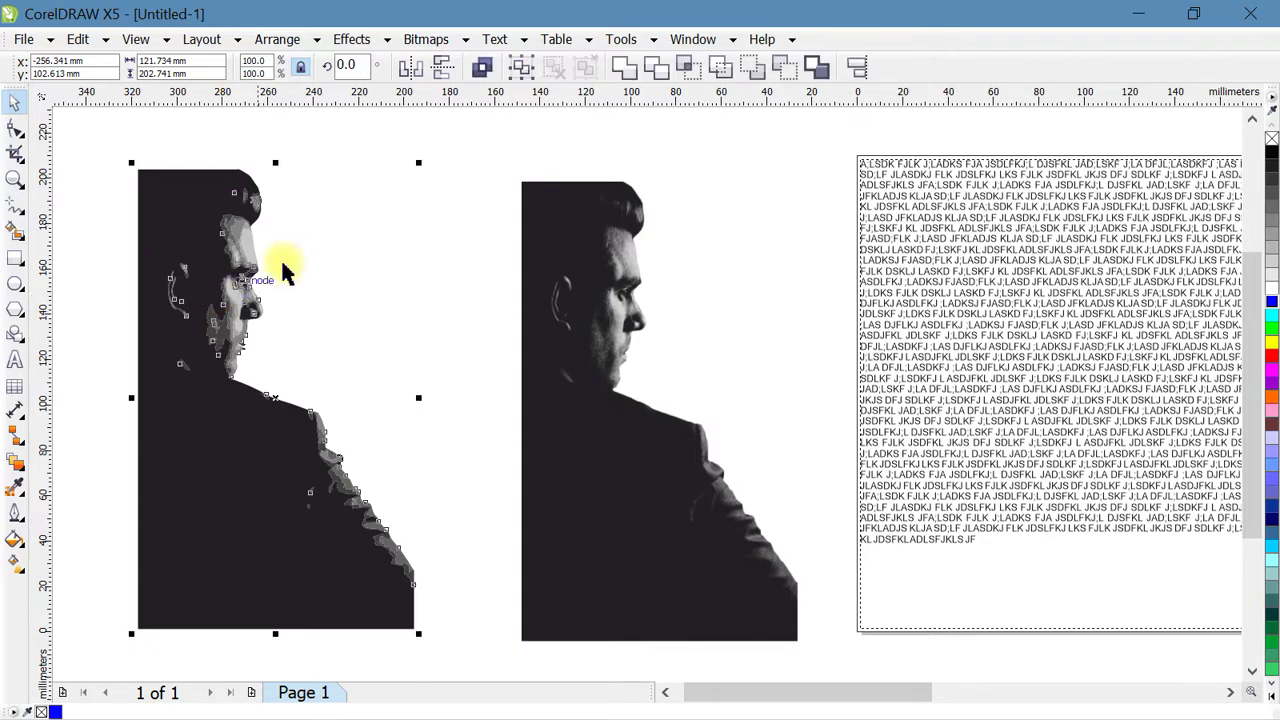
pyautogui.click(108, 305)
pyautogui.moveTo(228, 291); pyautogui.dragTo(306, 349)
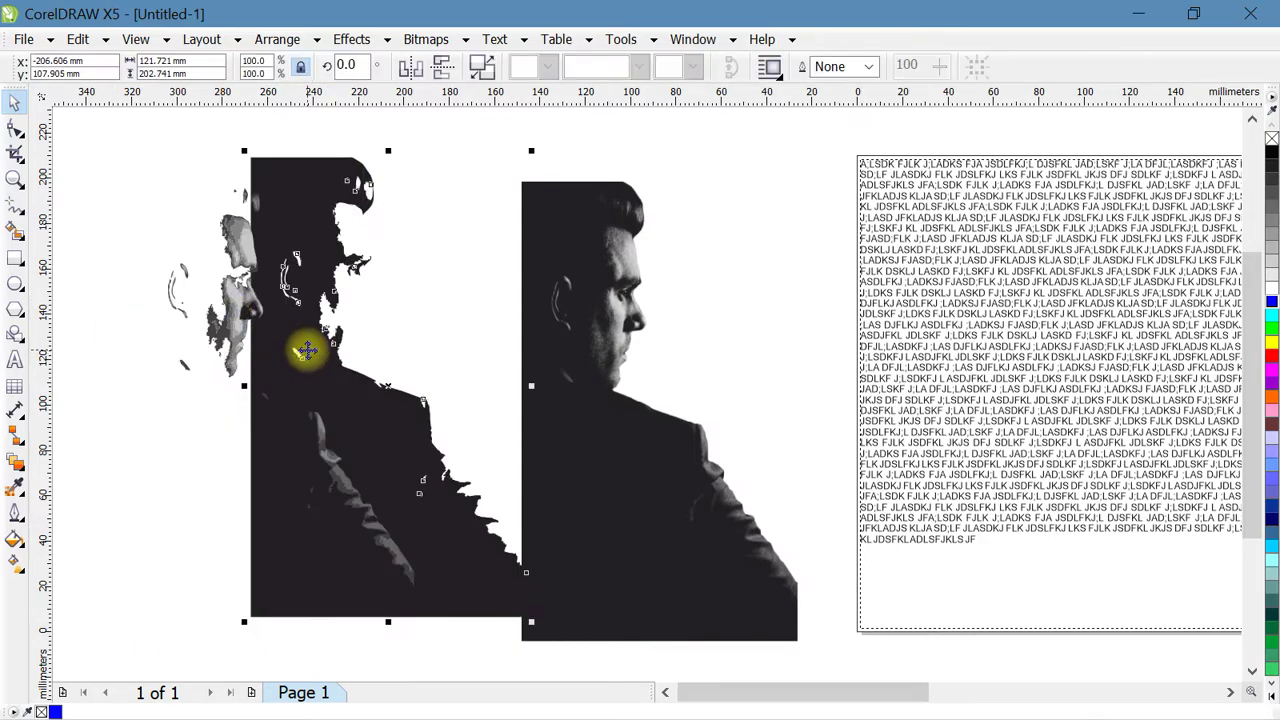
pyautogui.press('Escape')
pyautogui.moveTo(100, 160); pyautogui.dragTo(455, 665)
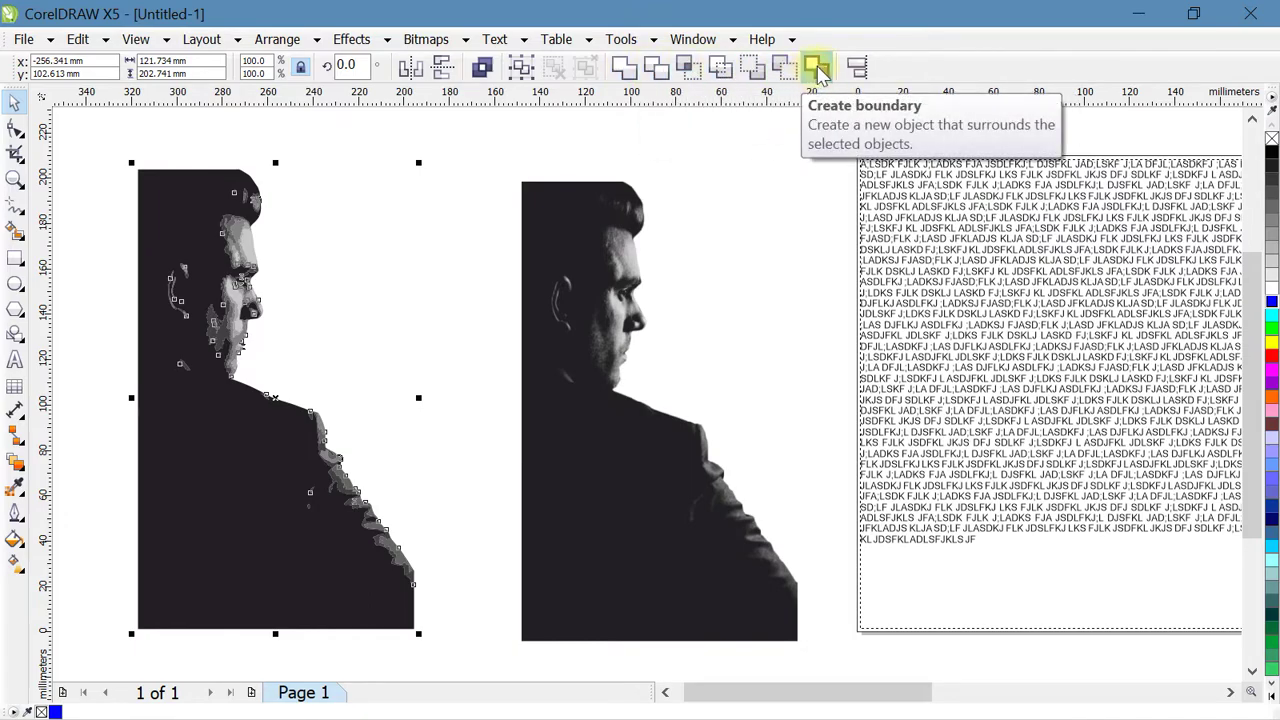
# Create a boundary outline around the traced image and delete the traced pieces.
pyautogui.click(818, 67)
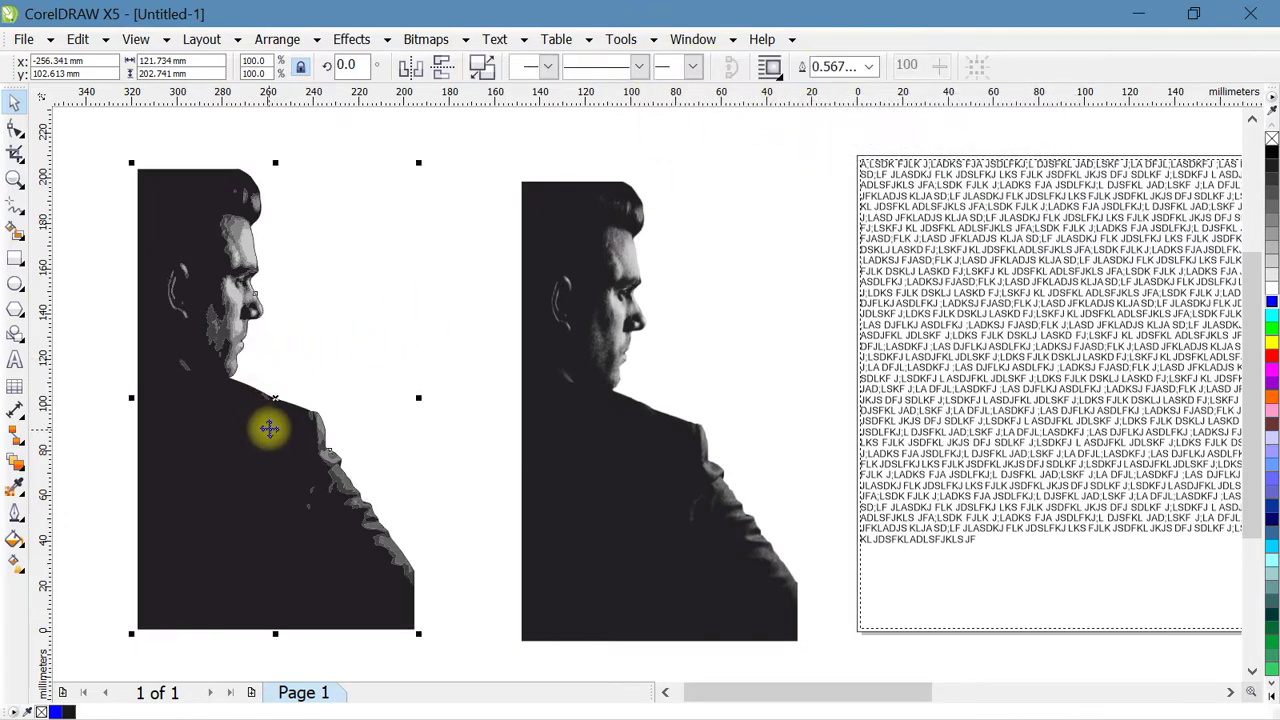
pyautogui.moveTo(306, 420); pyautogui.dragTo(403, 366)
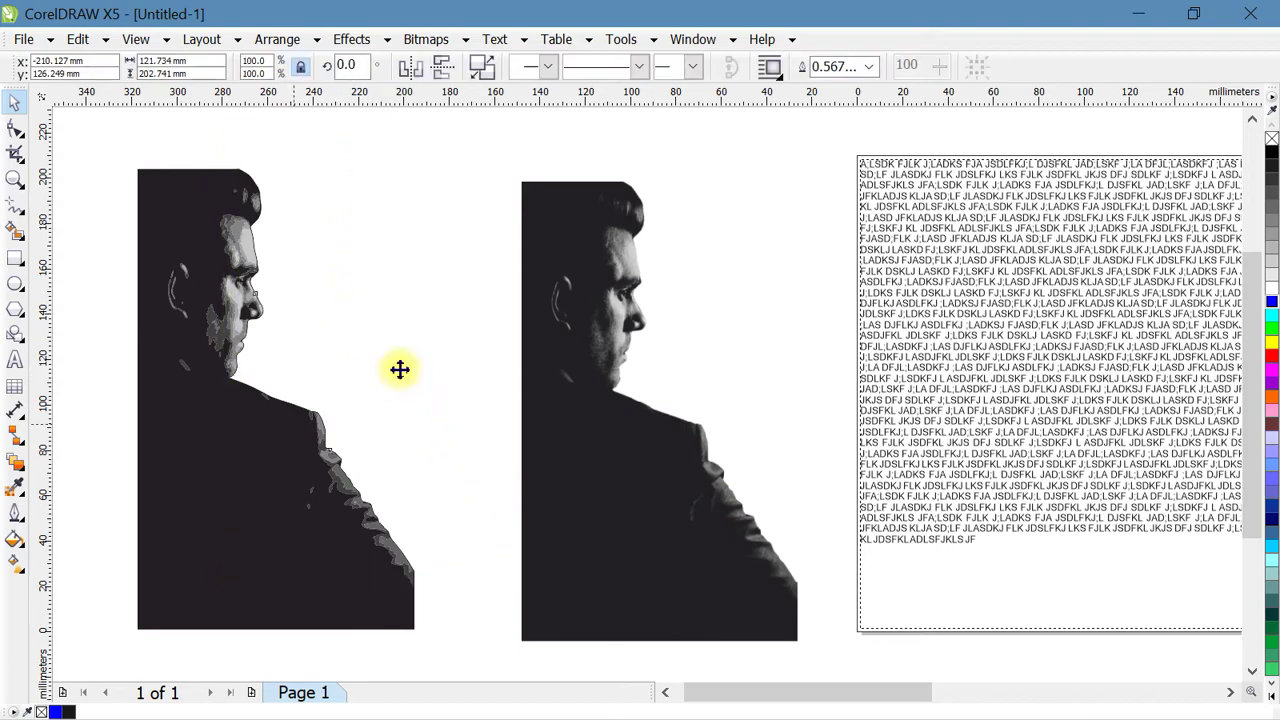
pyautogui.moveTo(120, 157); pyautogui.dragTo(447, 652)
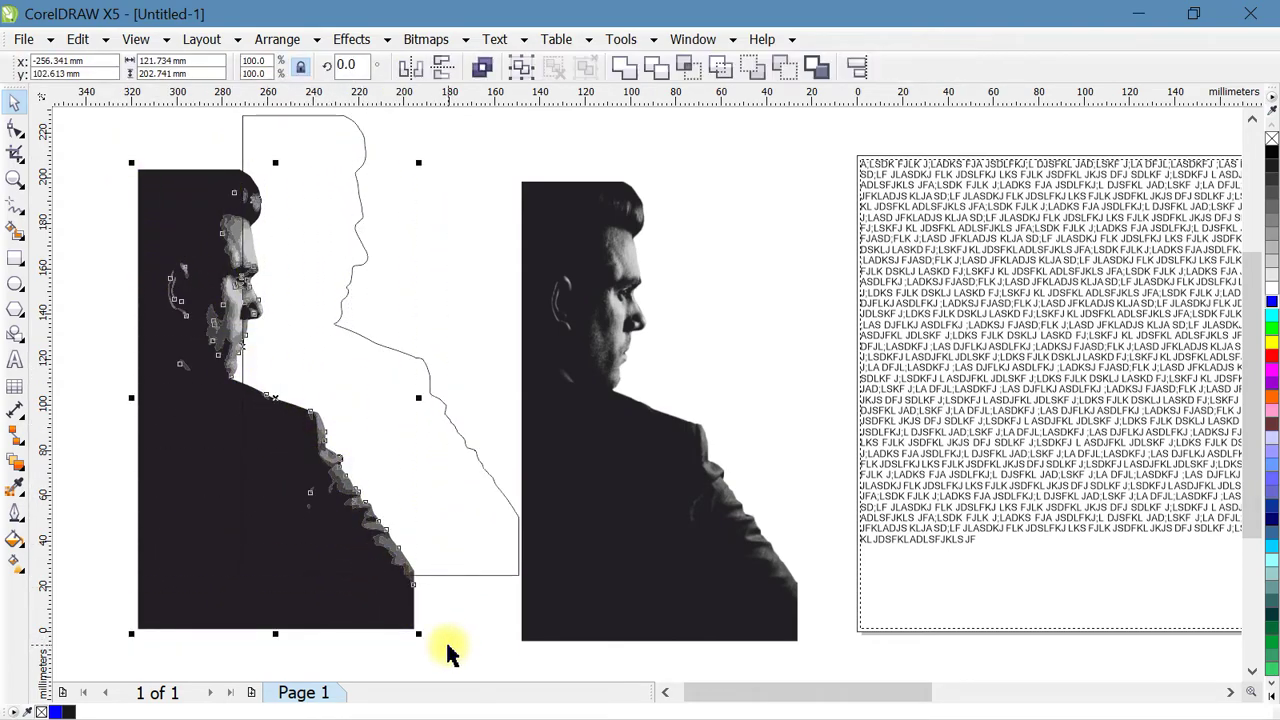
pyautogui.press('Delete')
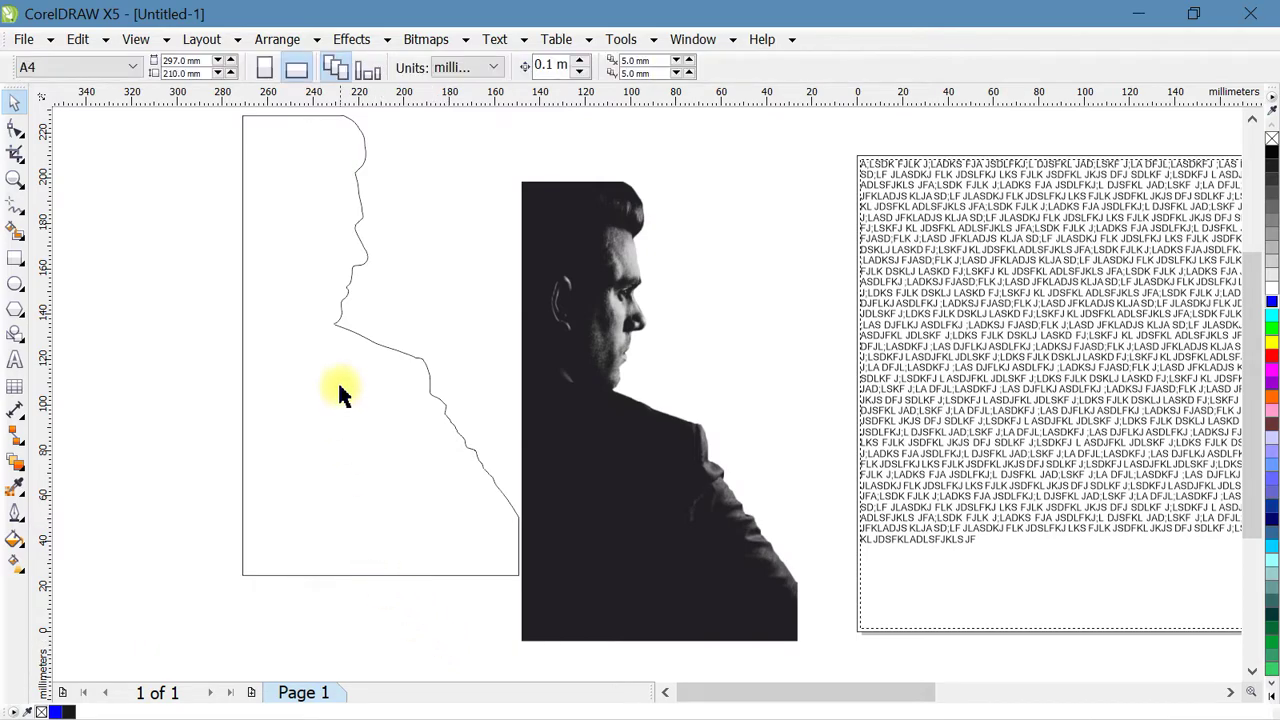
# Align the outline's bottom and right edges to the photo and give it a red outline.
pyautogui.click(328, 329)
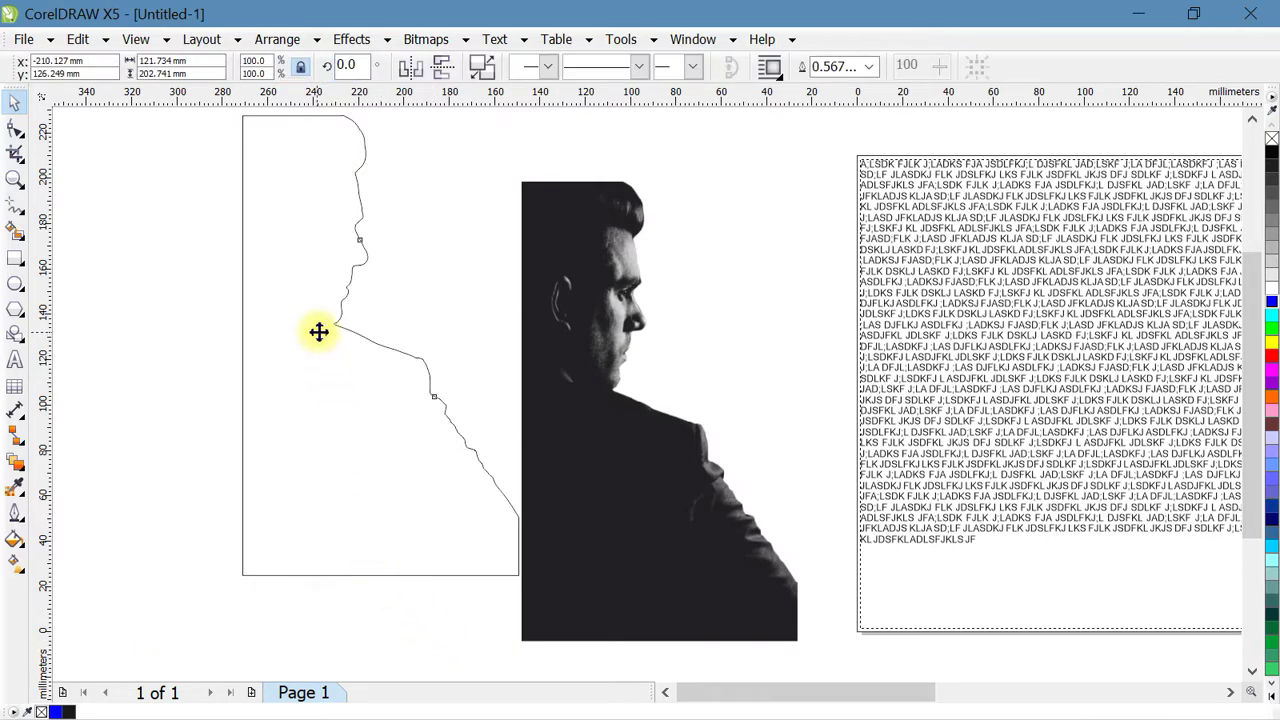
pyautogui.keyDown('shift'); pyautogui.click(557, 325); pyautogui.keyUp('shift')
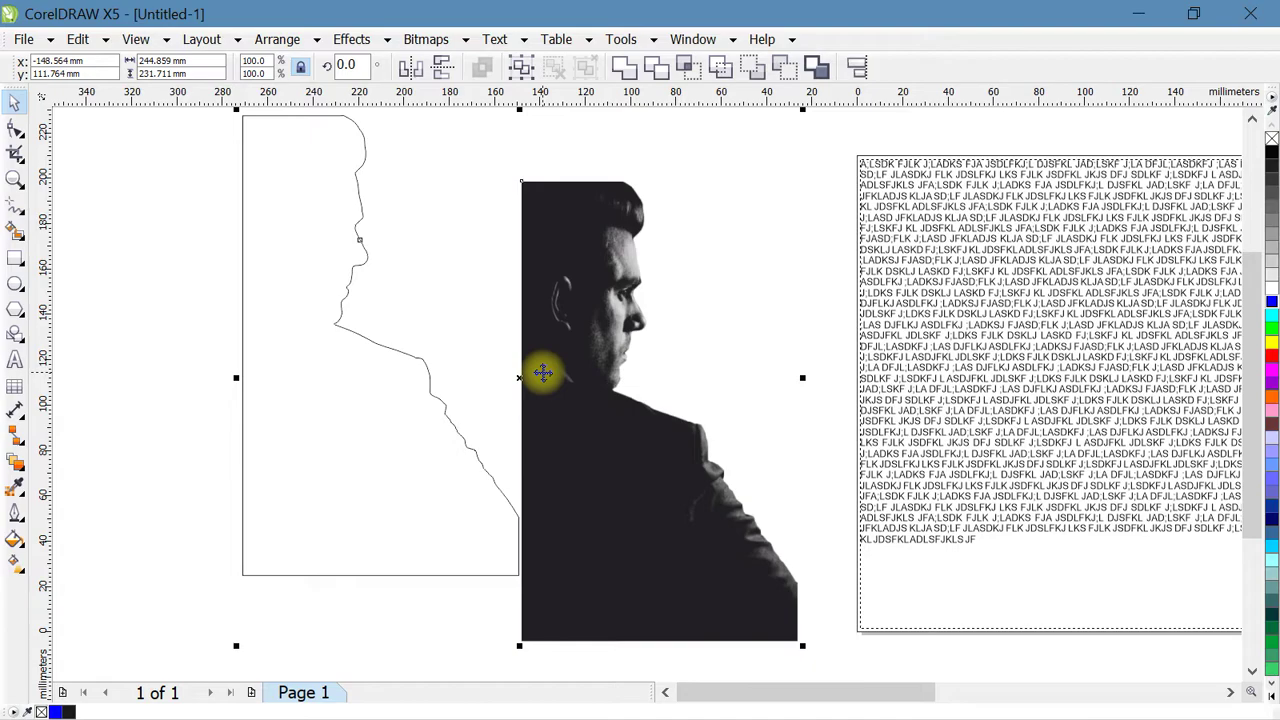
pyautogui.press('b')
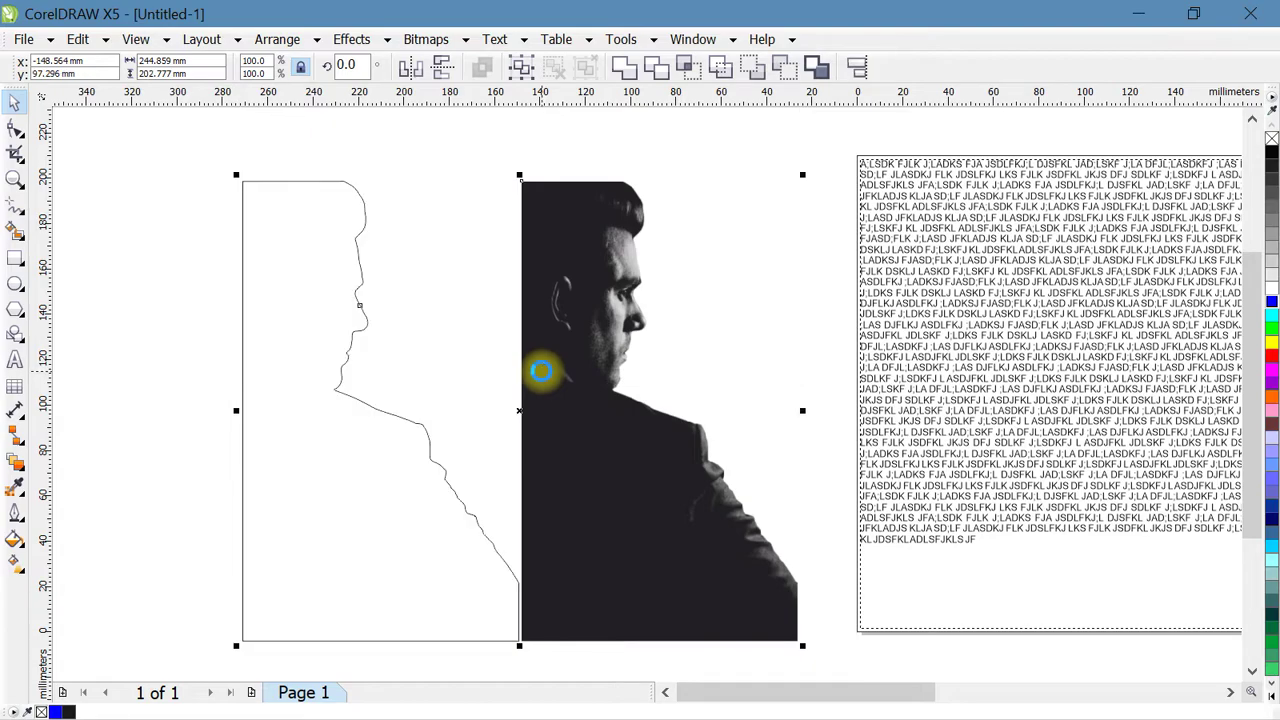
pyautogui.press('r')
pyautogui.click(305, 365)
pyautogui.click(600, 293)
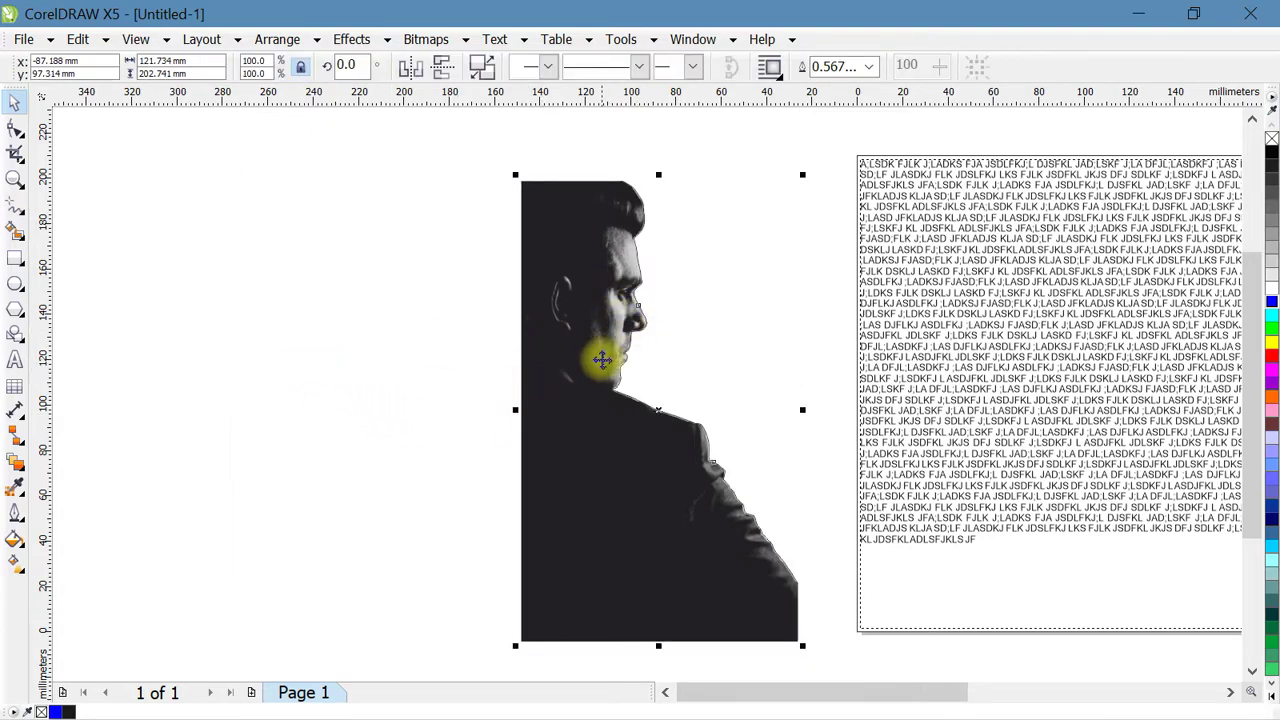
pyautogui.scroll(1, 634, 343)
pyautogui.scroll(1, 634, 343)
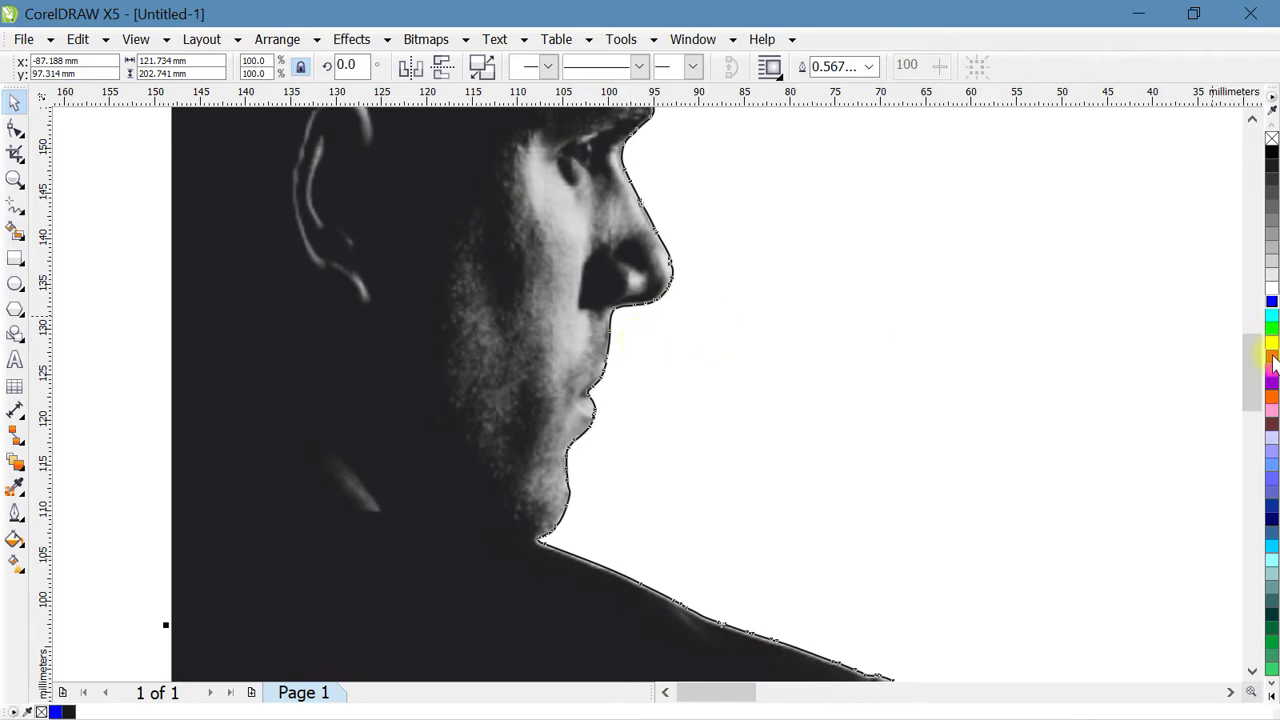
pyautogui.rightClick(1270, 352)
pyautogui.scroll(-1, 555, 332)
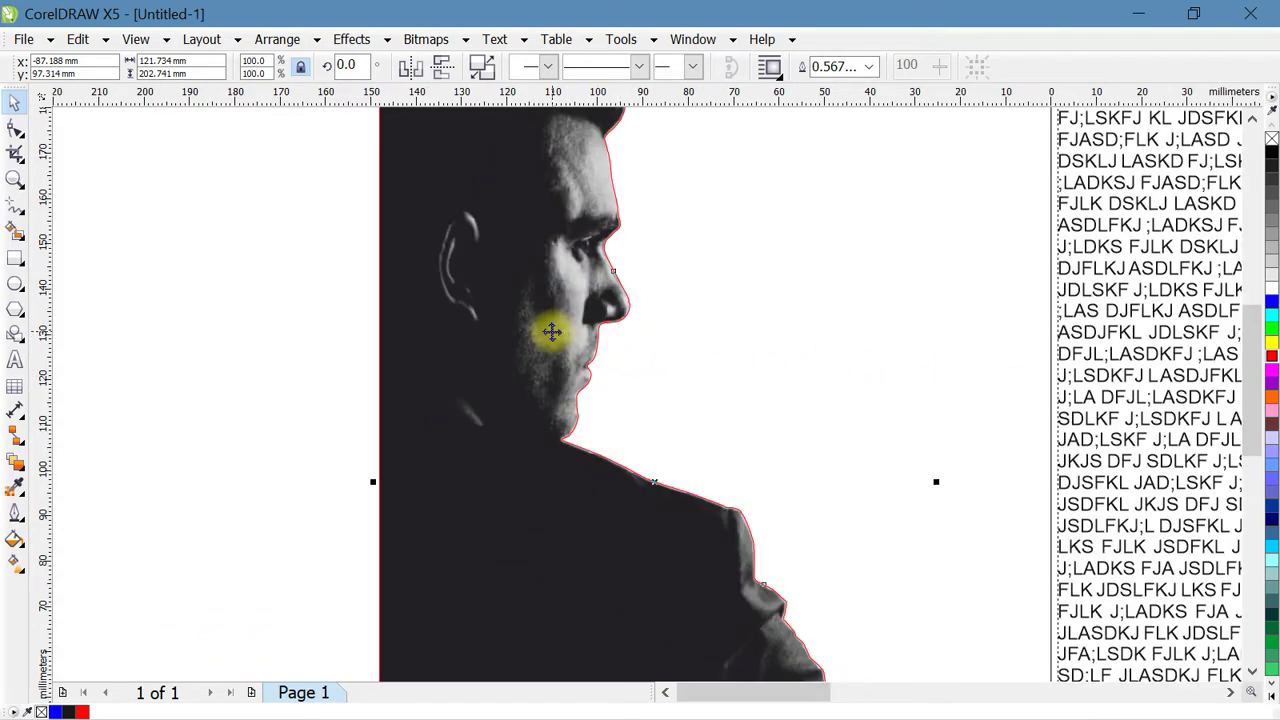
pyautogui.scroll(-1, 552, 332)
pyautogui.moveTo(386, 145)
pyautogui.mouseDown()
pyautogui.moveTo(637, 500)
pyautogui.moveTo(772, 644)
pyautogui.mouseUp()
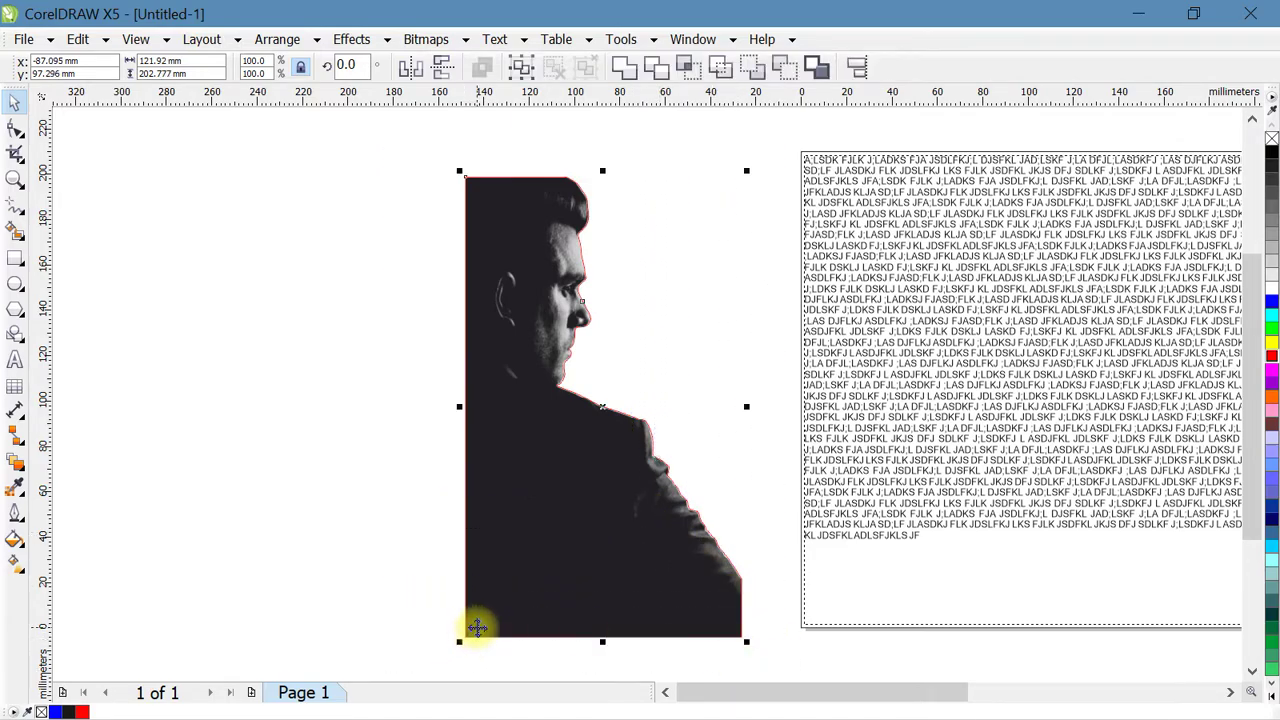
# Move the photo to the text frame's lower-left corner and scale it to about 126 × 210 mm.
pyautogui.moveTo(464, 637); pyautogui.dragTo(806, 628)
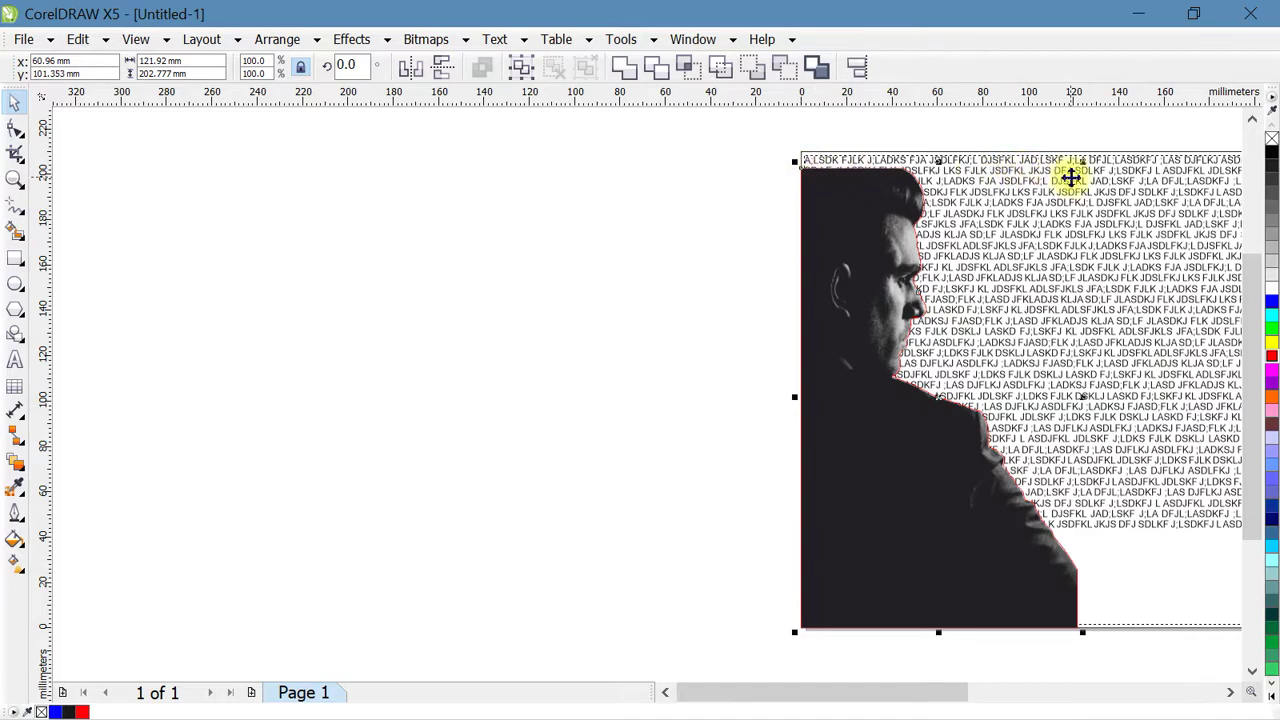
pyautogui.moveTo(1083, 160); pyautogui.dragTo(1113, 147)
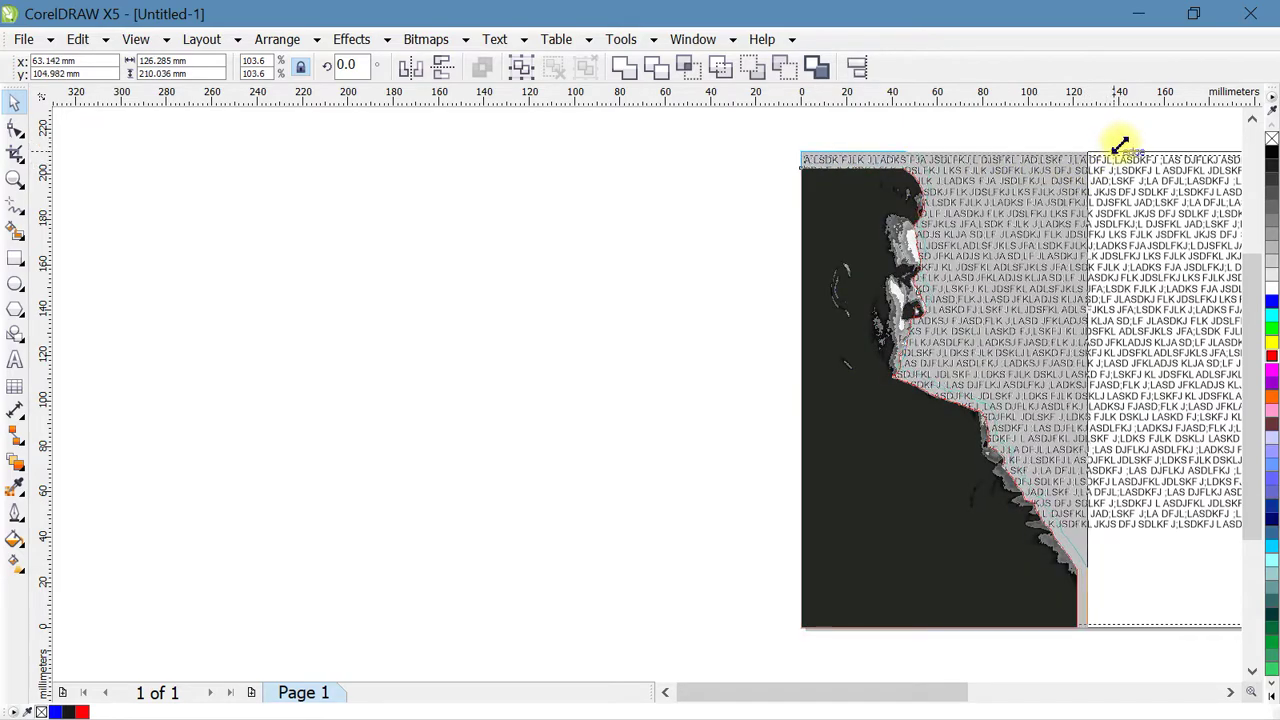
pyautogui.moveTo(1114, 146); pyautogui.dragTo(1117, 142)
pyautogui.click(628, 243)
pyautogui.scroll(-2, 235, 252)
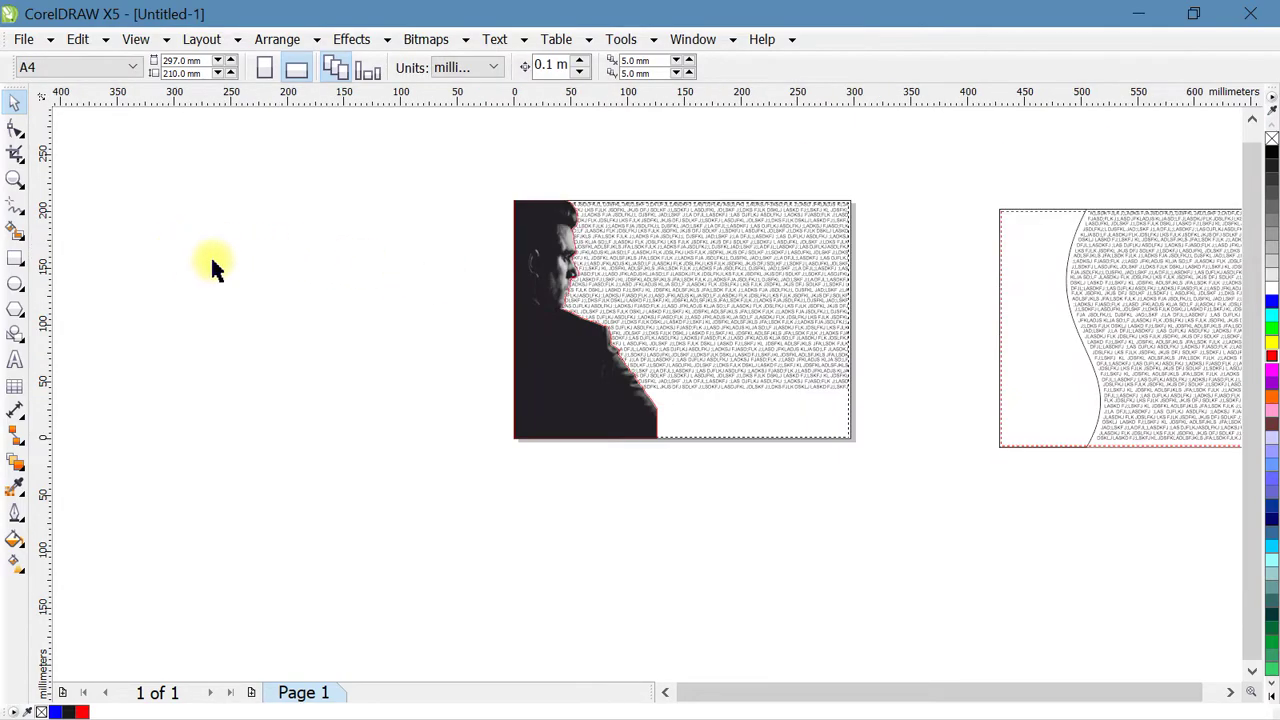
pyautogui.scroll(2, 685, 307)
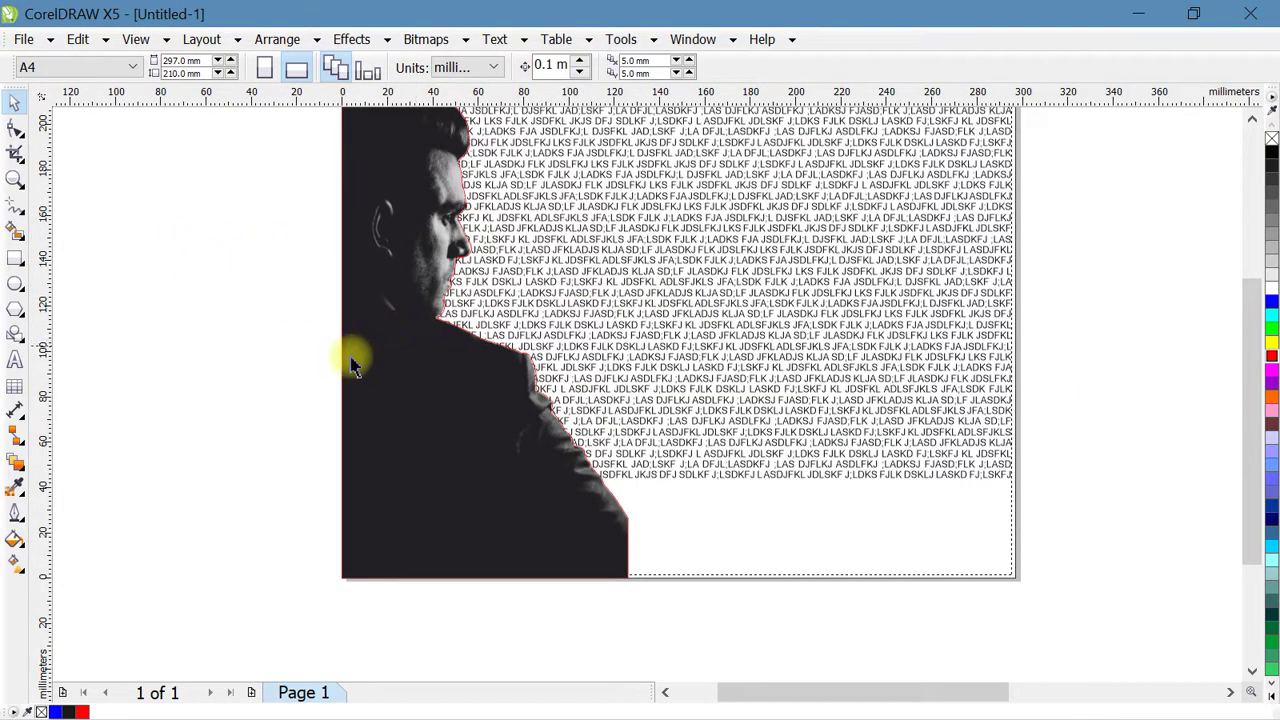
pyautogui.moveTo(398, 377); pyautogui.dragTo(262, 395)
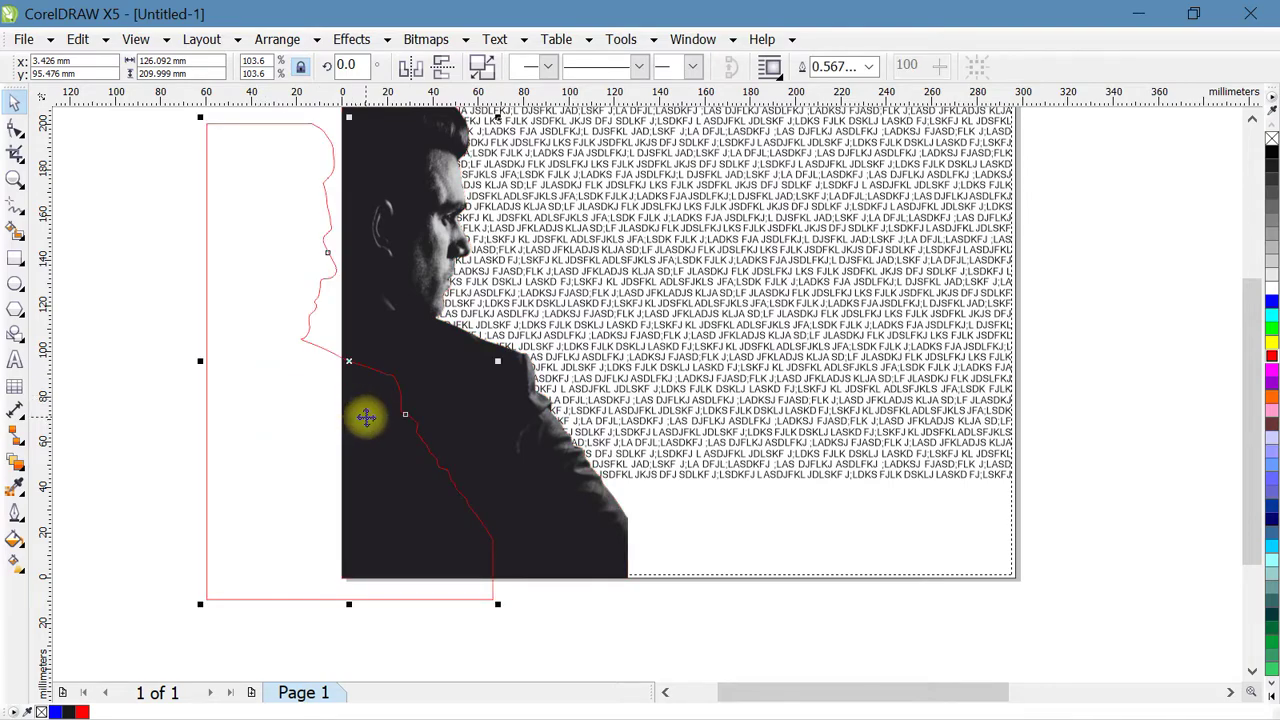
# Give the silhouette Contour Straddle Text wrapping with a 2.1 mm text wrap offset.
pyautogui.hotkey('ctrl', 'z')
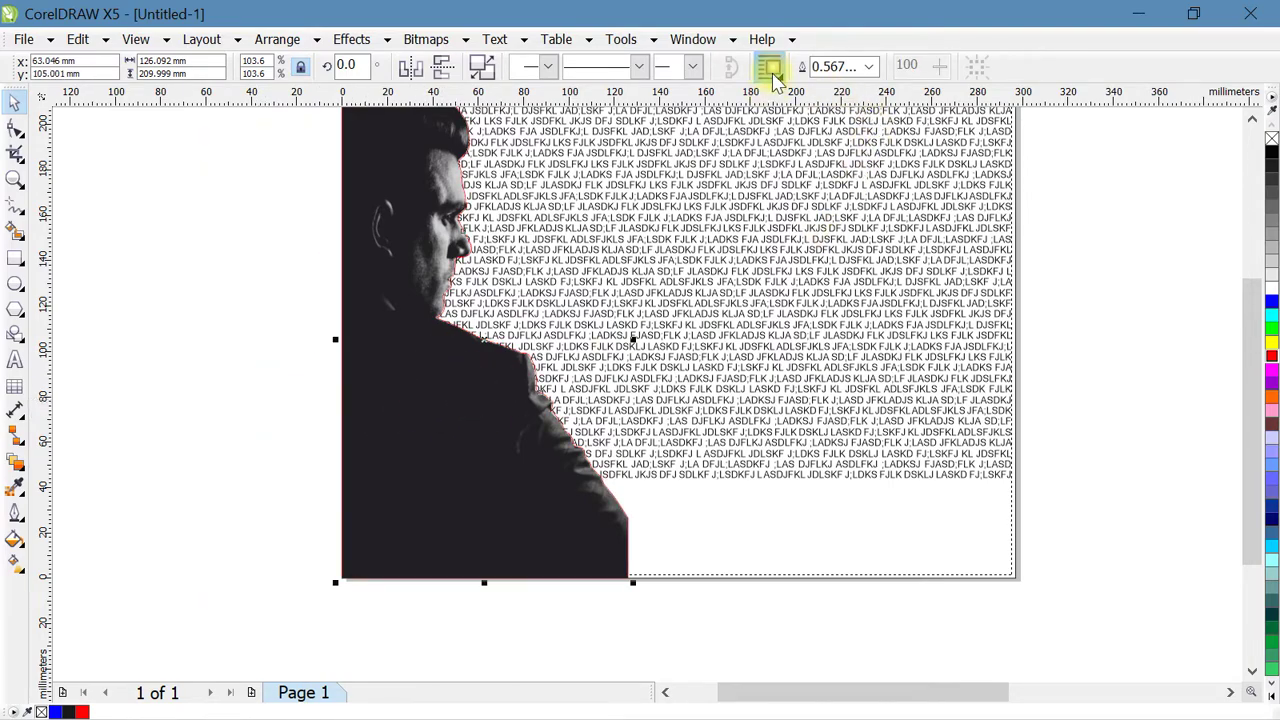
pyautogui.click(772, 74)
pyautogui.click(822, 230)
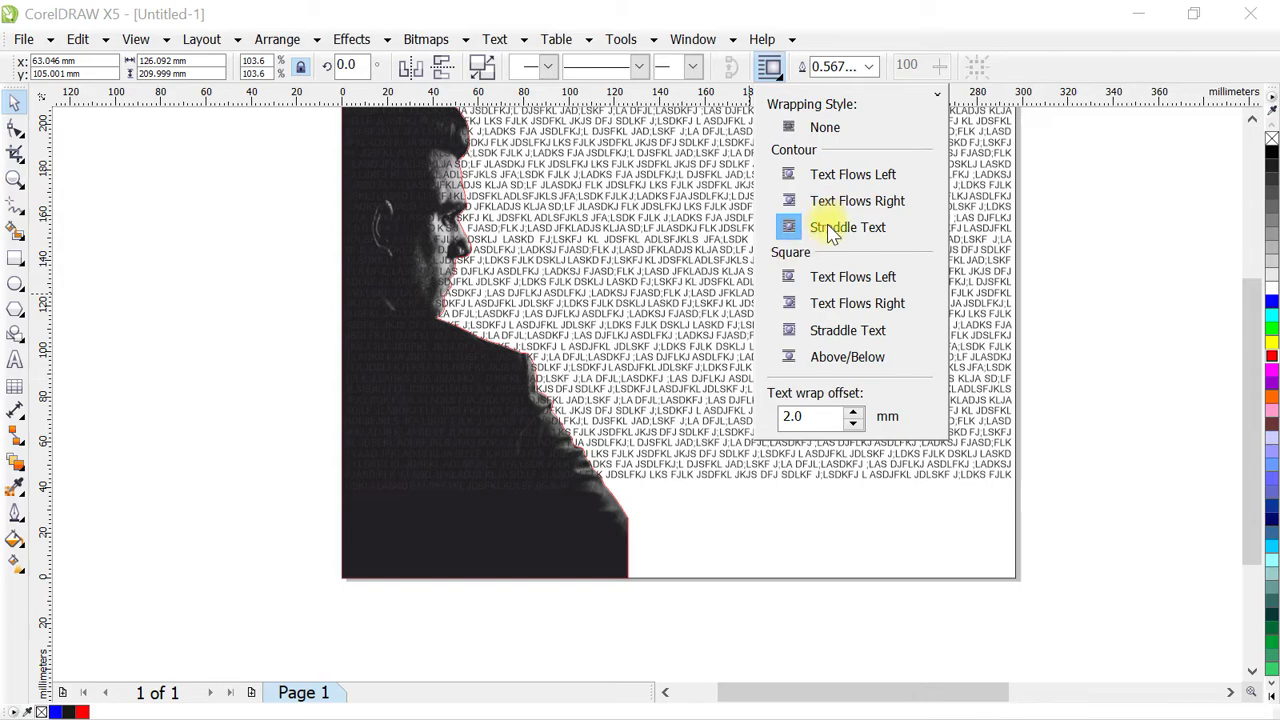
pyautogui.click(286, 320)
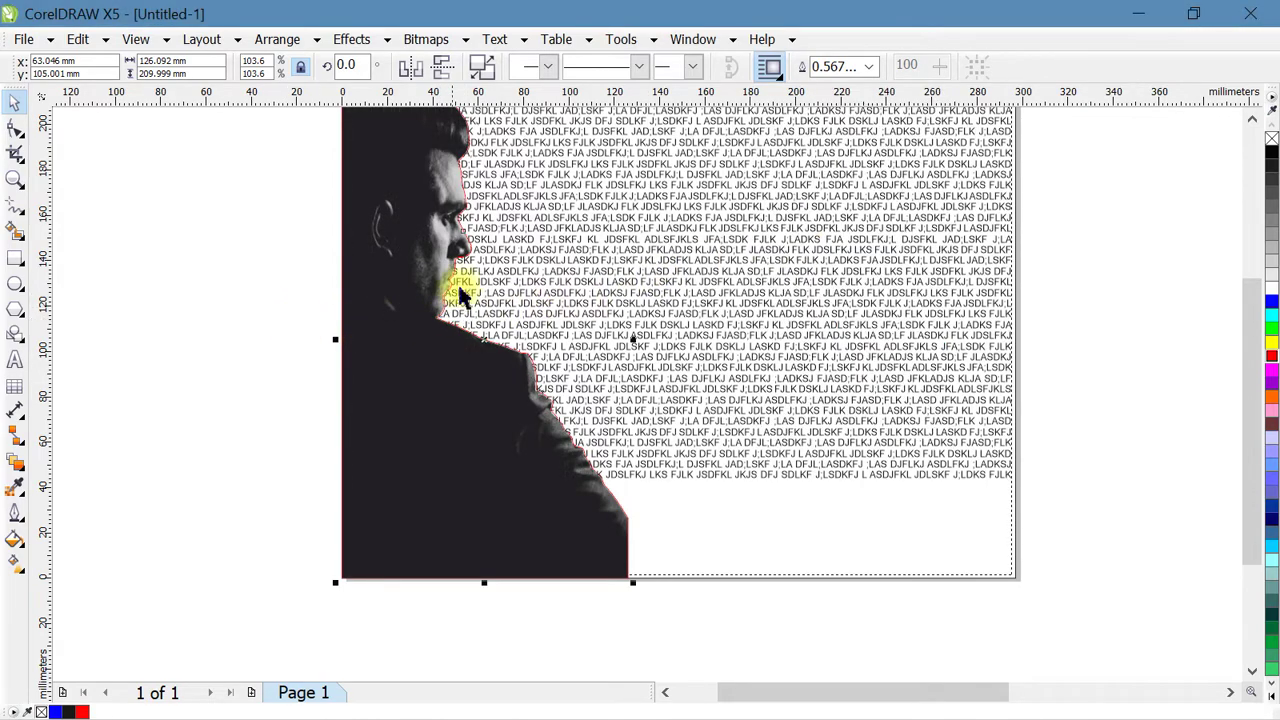
pyautogui.click(770, 68)
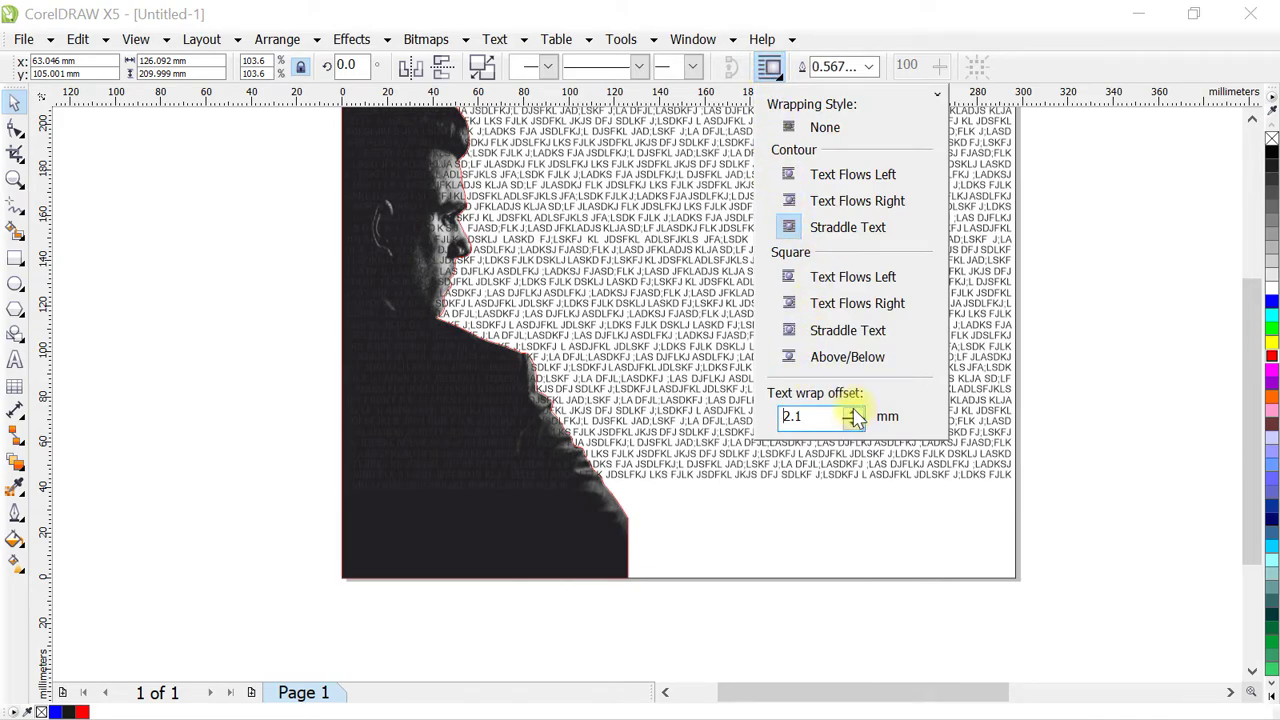
pyautogui.click(200, 230)
pyautogui.click(414, 343)
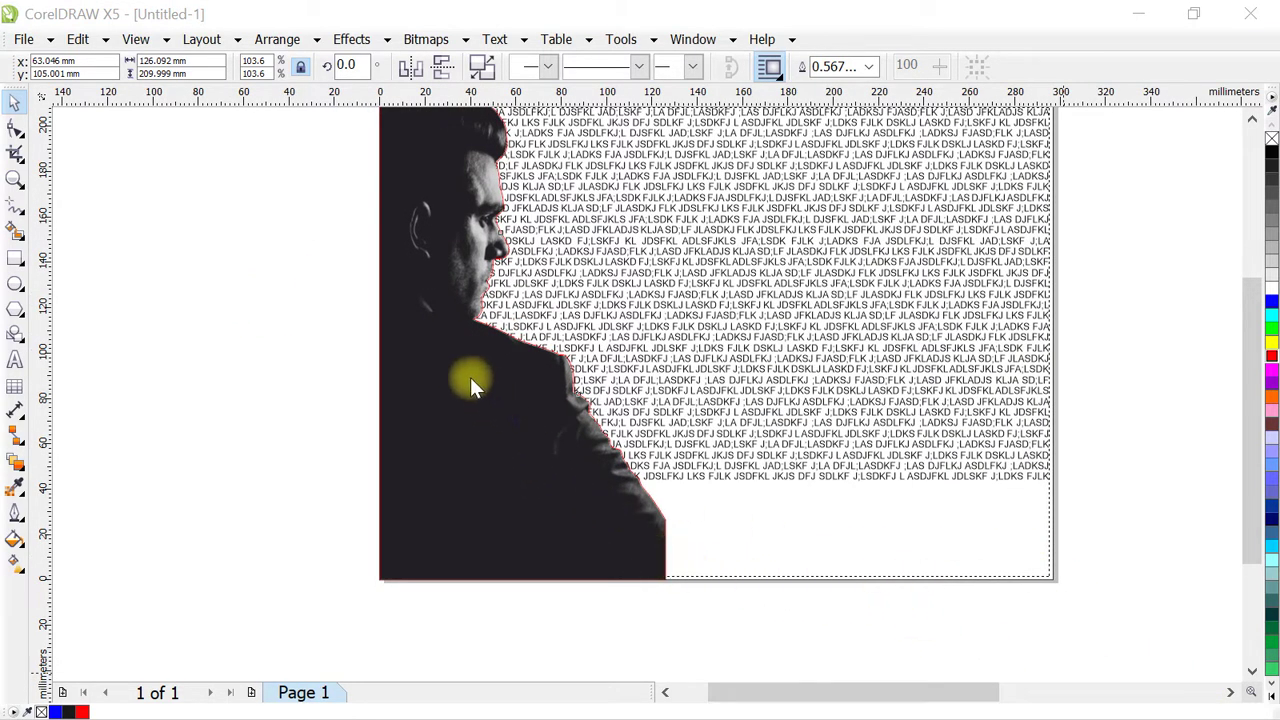
# Nudge the photo's position on the page and zoom to fit all objects.
pyautogui.click(441, 393)
pyautogui.moveTo(534, 405)
pyautogui.mouseDown()
pyautogui.moveTo(661, 378)
pyautogui.moveTo(457, 449)
pyautogui.mouseUp()
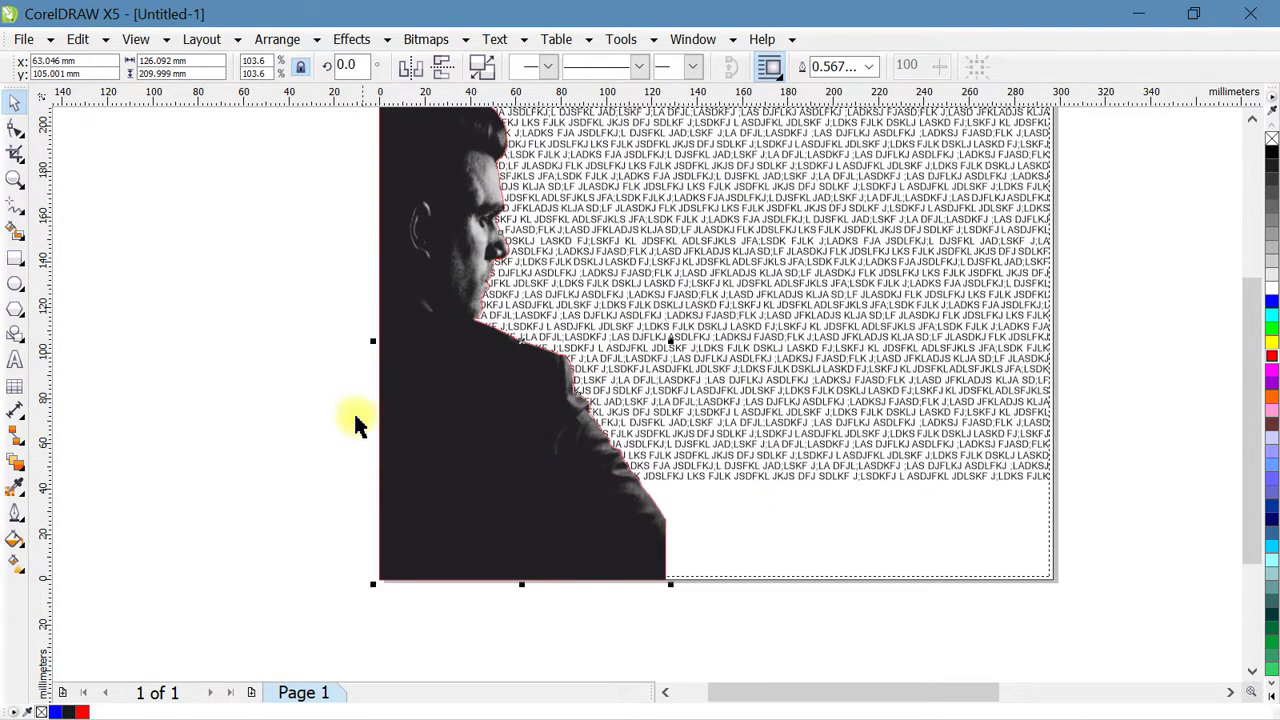
pyautogui.press('F4')
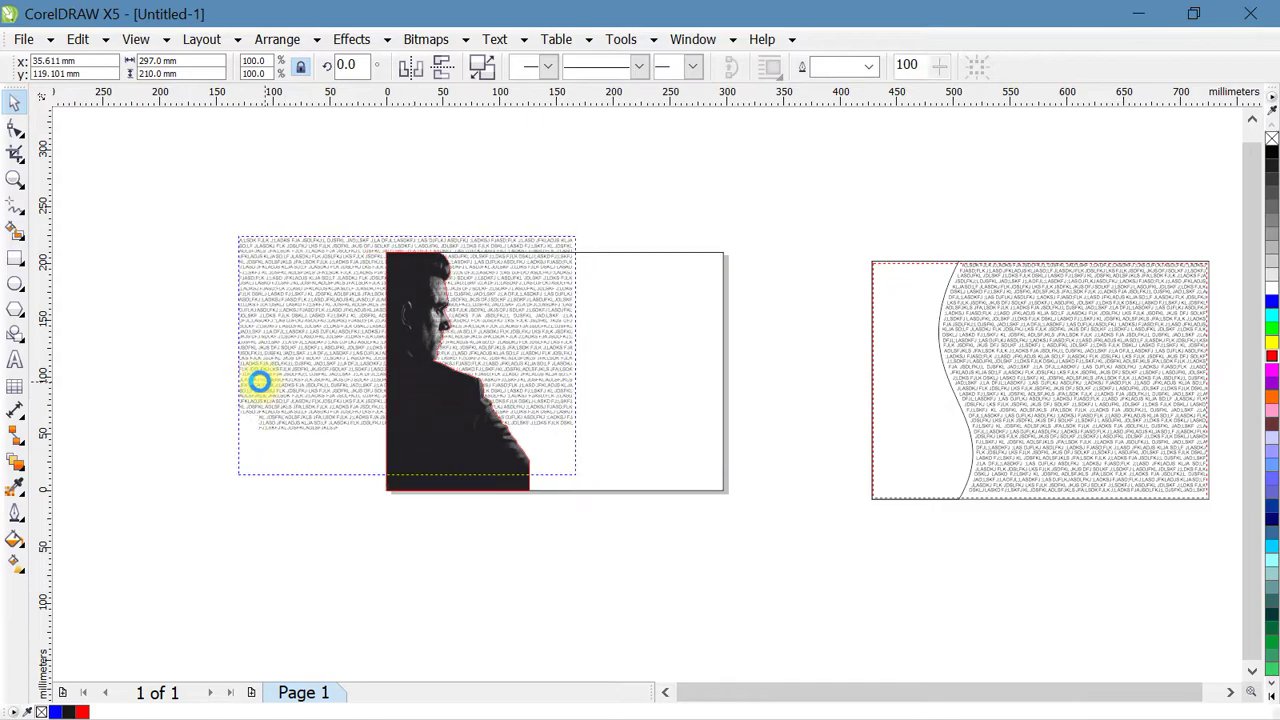
pyautogui.click(328, 567)
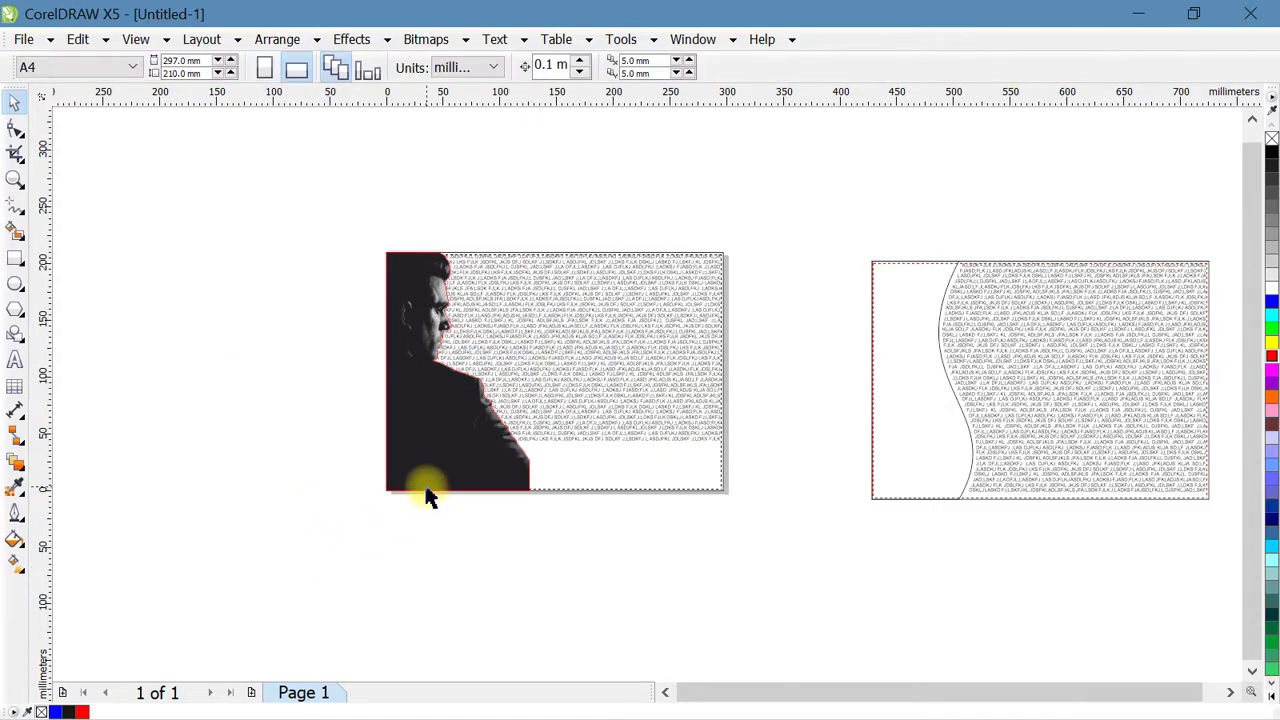
# Fill the silhouette shape with red and put it where the outline-only copy was.
pyautogui.moveTo(424, 490); pyautogui.dragTo(214, 488)
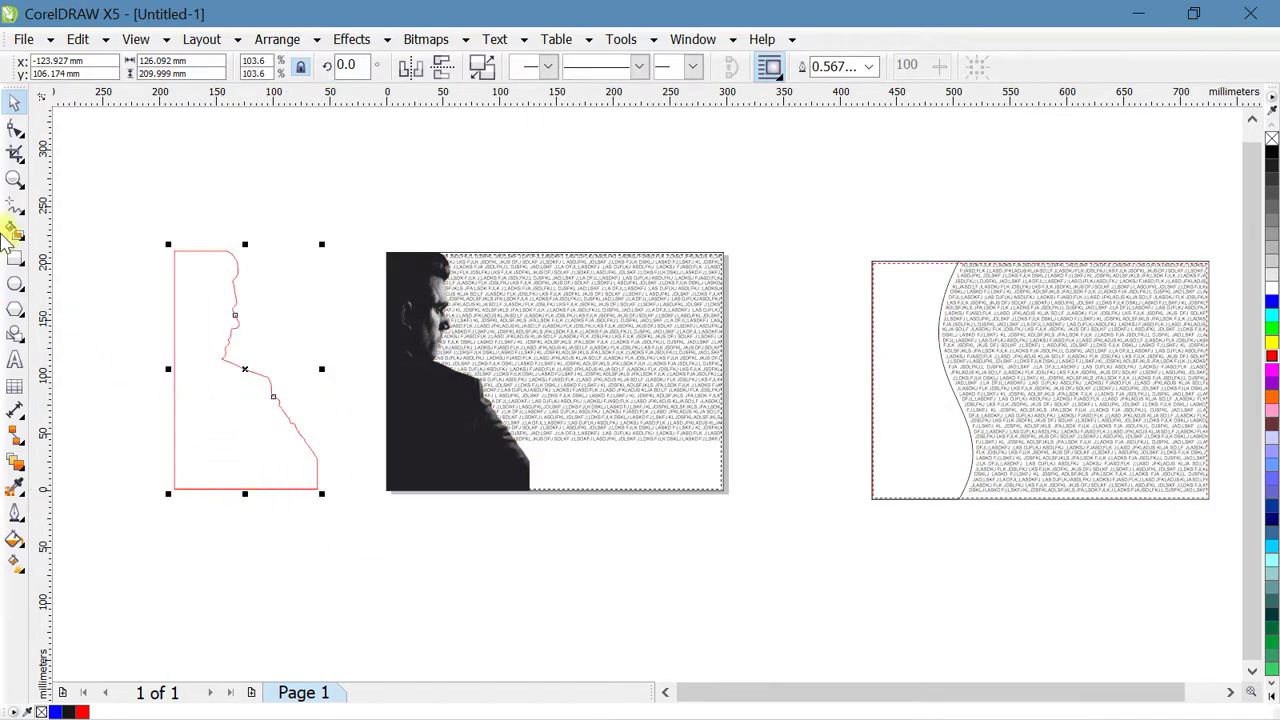
pyautogui.click(14, 231)
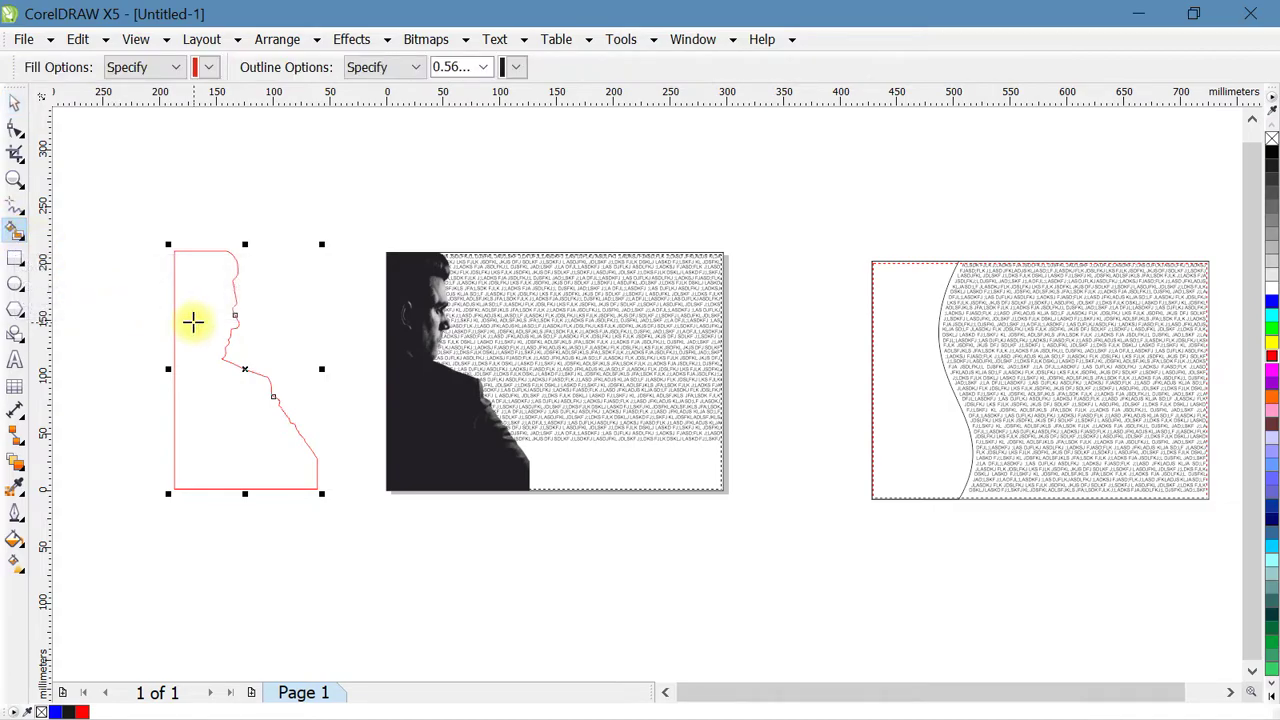
pyautogui.click(193, 321)
pyautogui.click(14, 103)
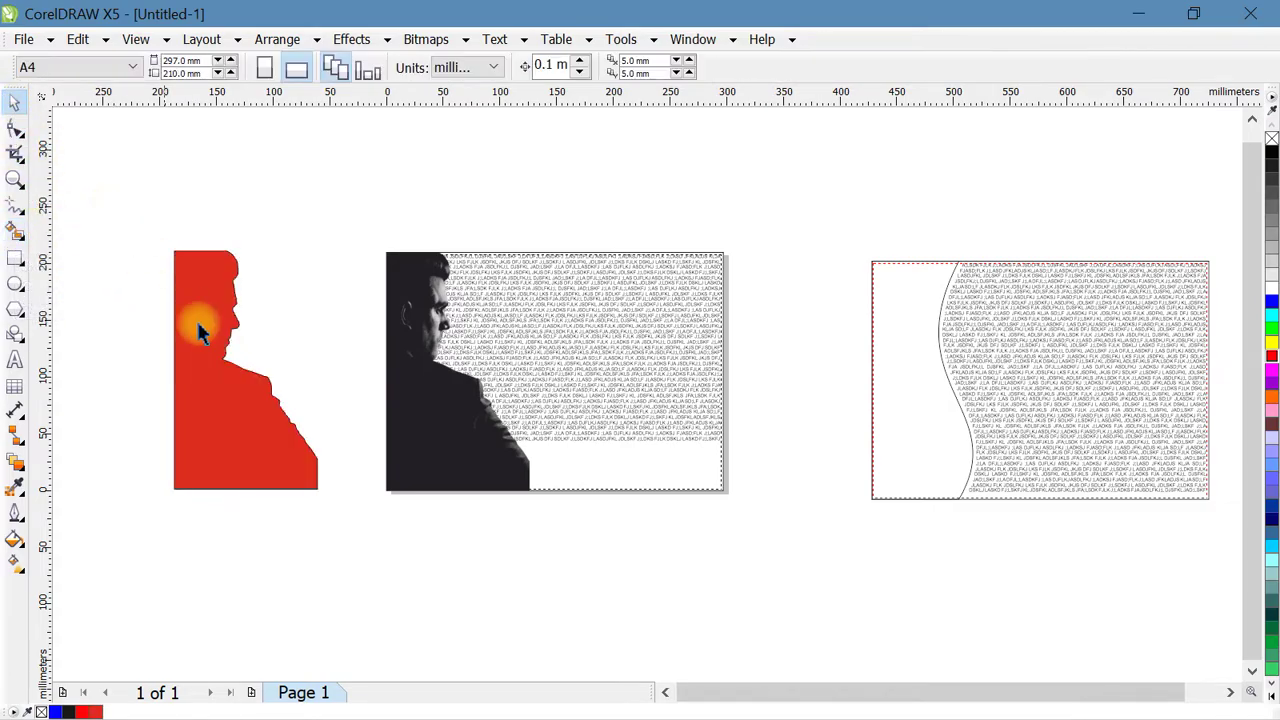
pyautogui.moveTo(200, 323); pyautogui.dragTo(103, 360)
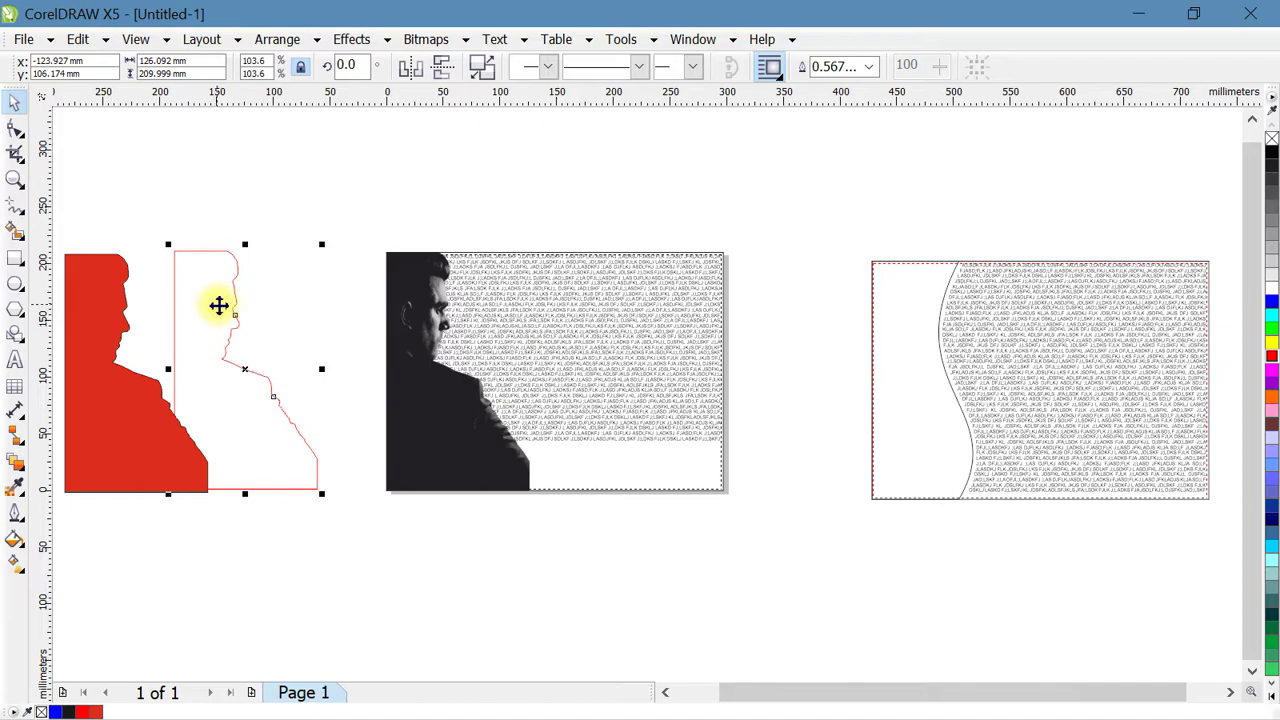
pyautogui.press('Delete')
pyautogui.moveTo(163, 369); pyautogui.dragTo(290, 347)
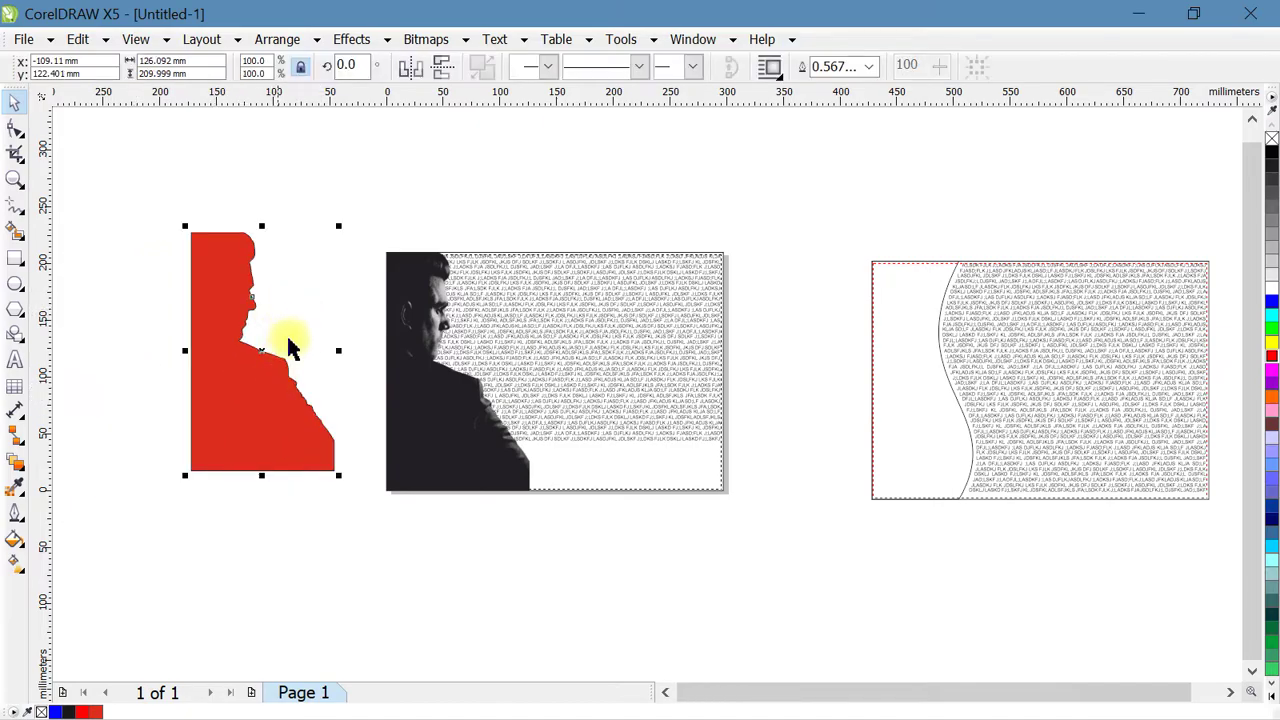
# Remove the silhouette's fill, give it a red outline, and left-align it to the photo.
pyautogui.click(1271, 138)
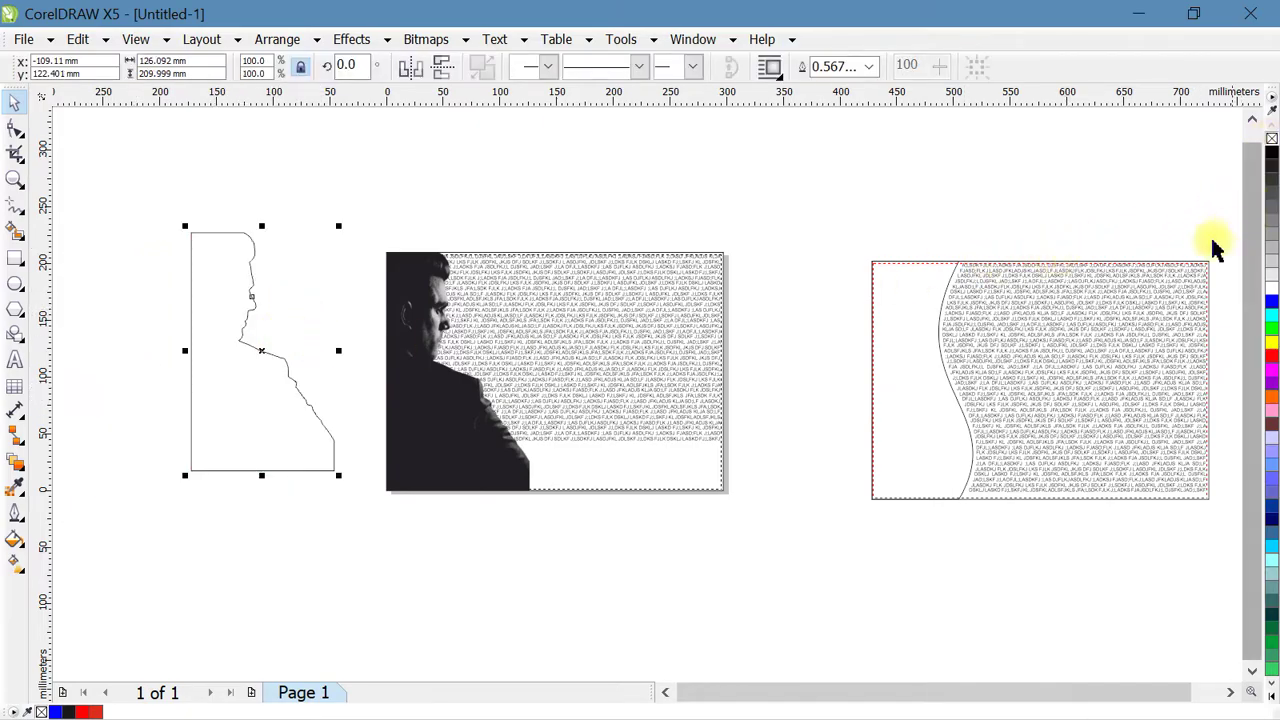
pyautogui.rightClick(1271, 358)
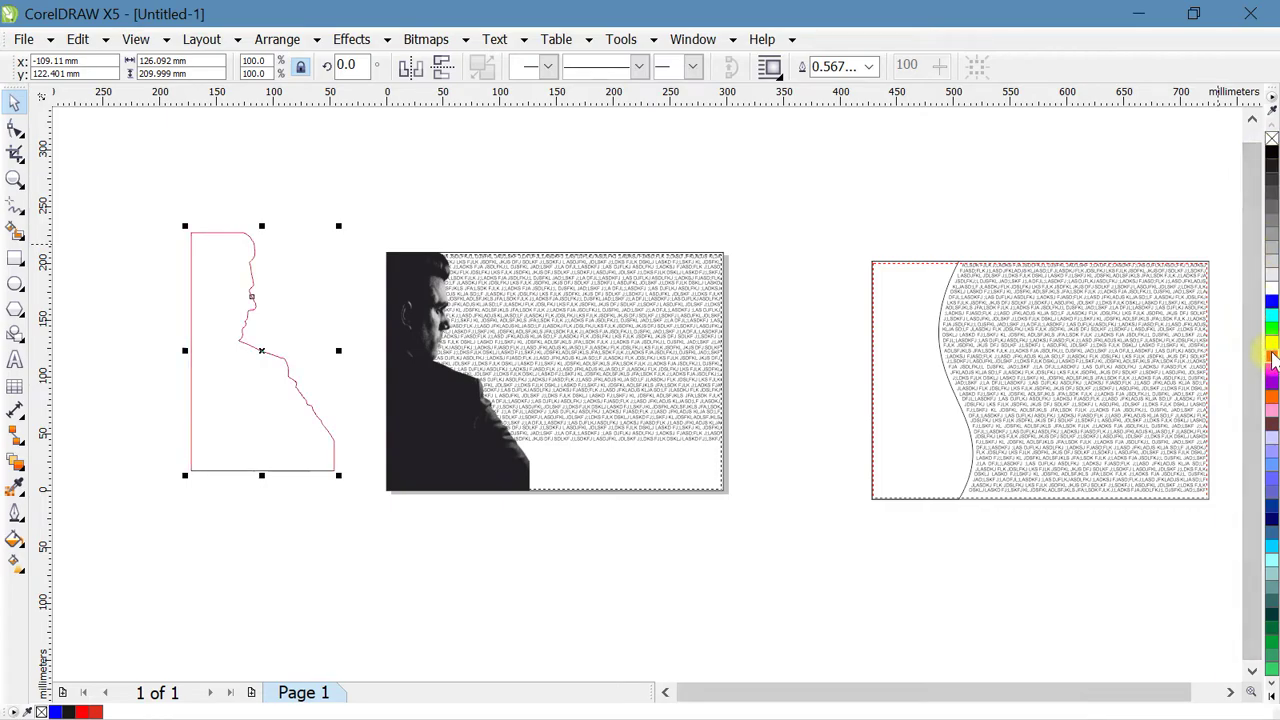
pyautogui.keyDown('shift'); pyautogui.click(440, 440); pyautogui.keyUp('shift')
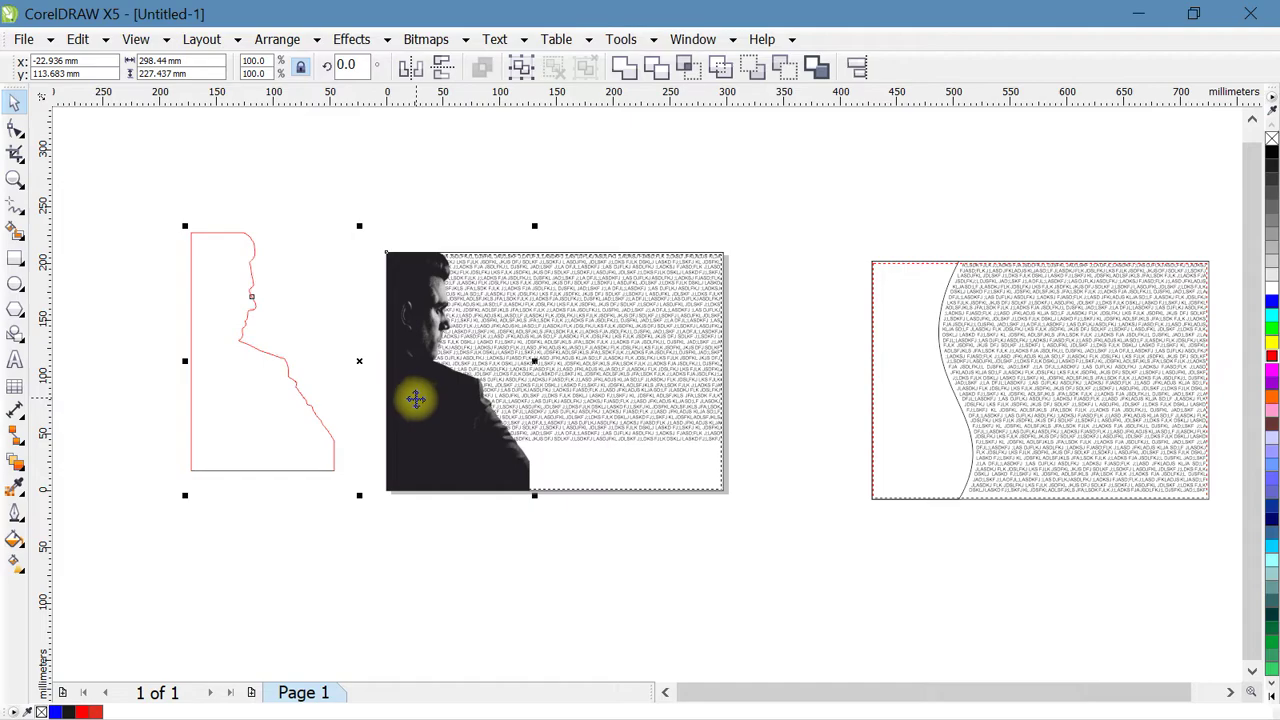
pyautogui.press('l')
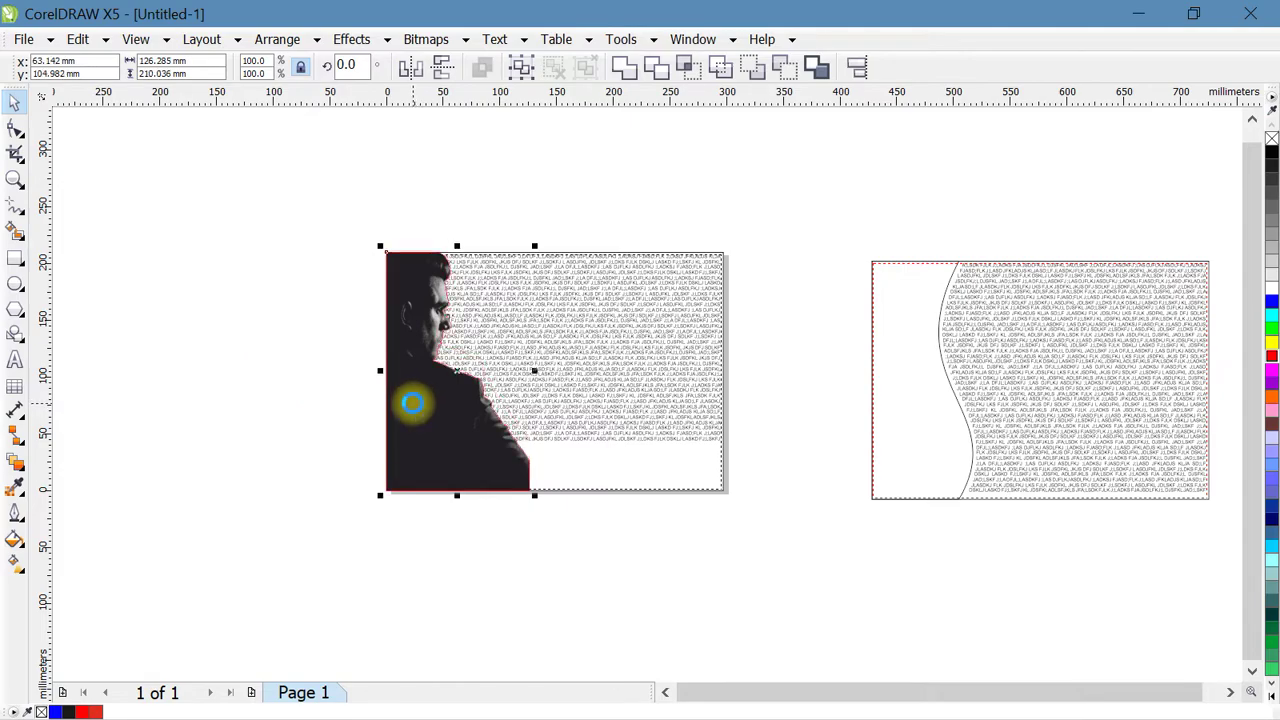
pyautogui.scroll(2, 400, 330)
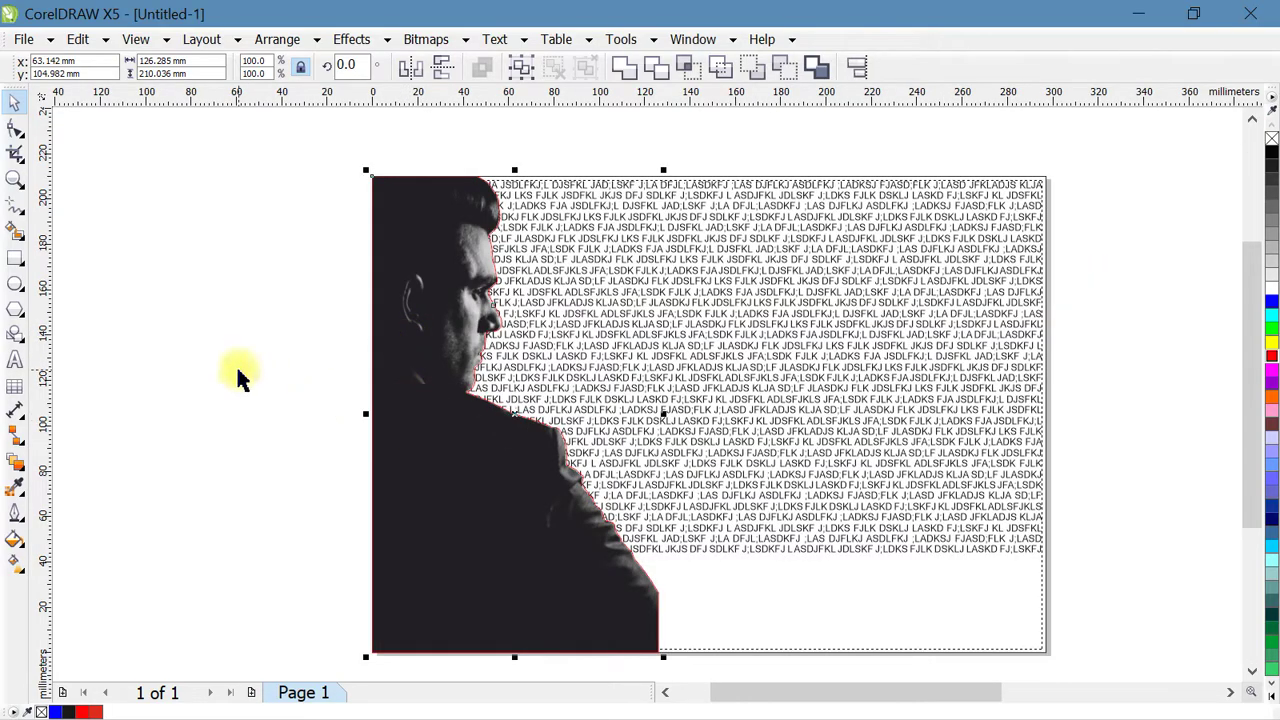
# Set the silhouette's wrap to Contour Straddle Text with a 4.5 mm text wrap offset.
pyautogui.click(449, 449)
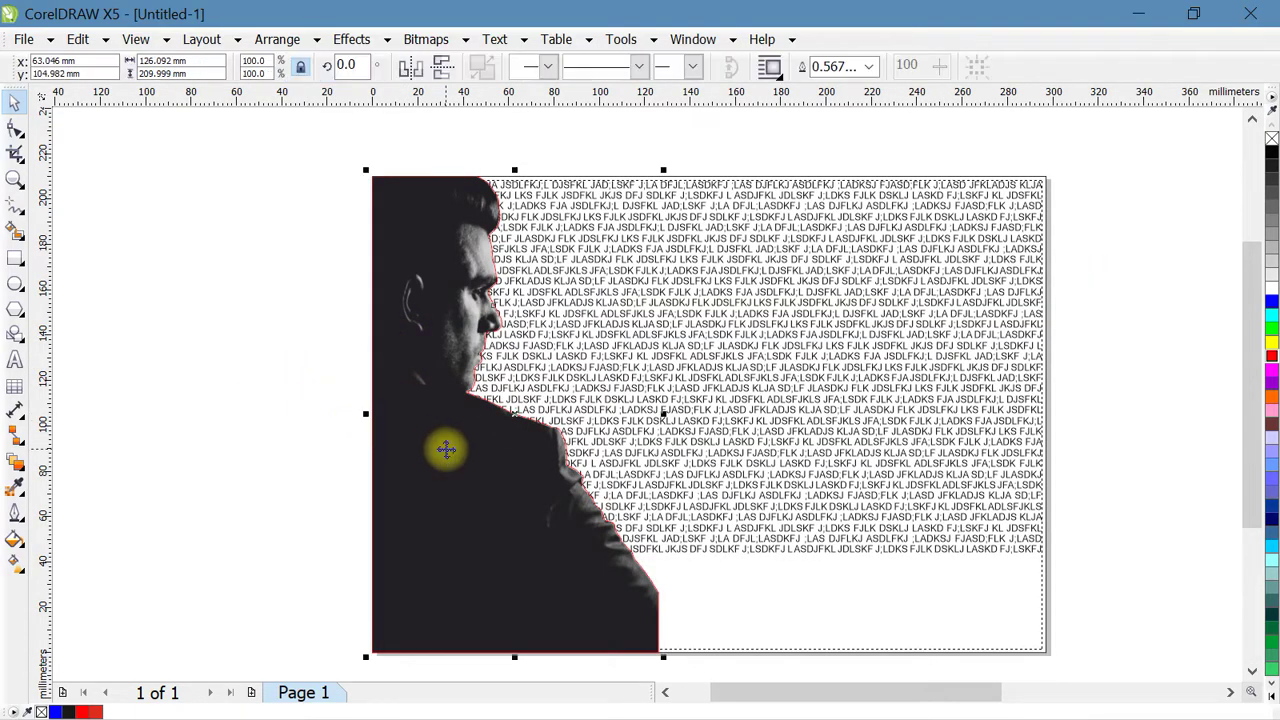
pyautogui.click(770, 66)
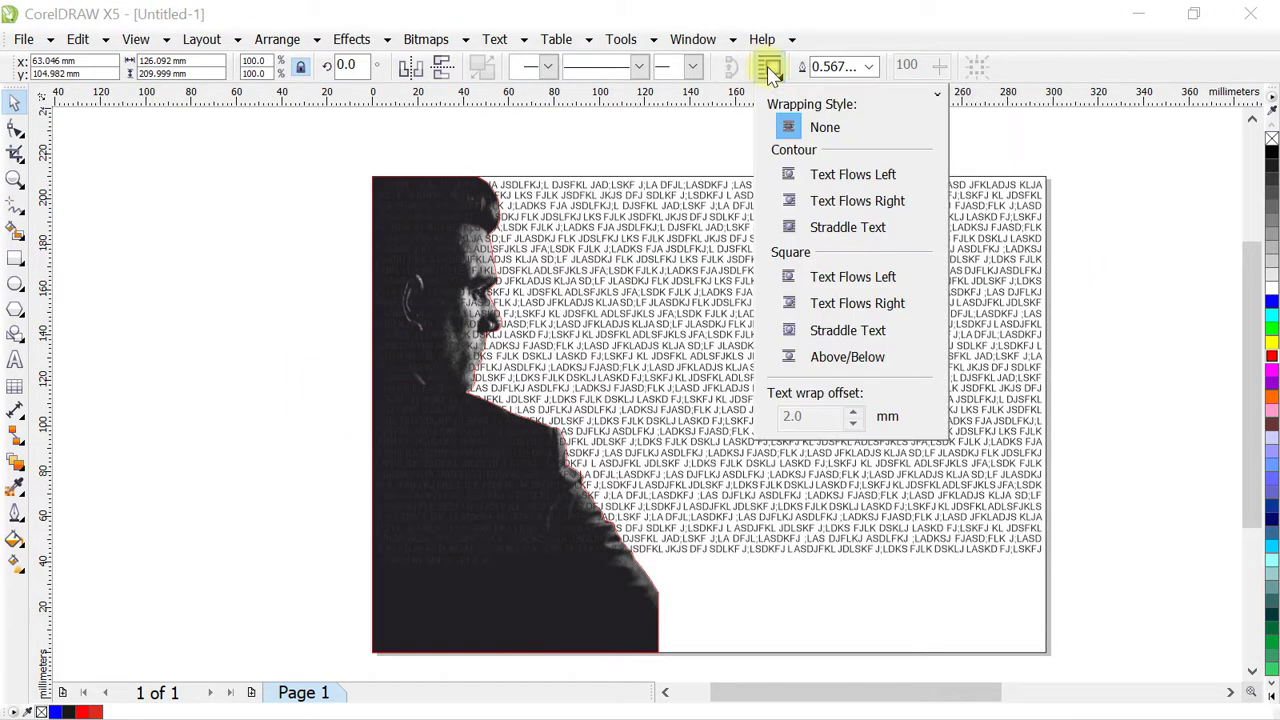
pyautogui.click(843, 228)
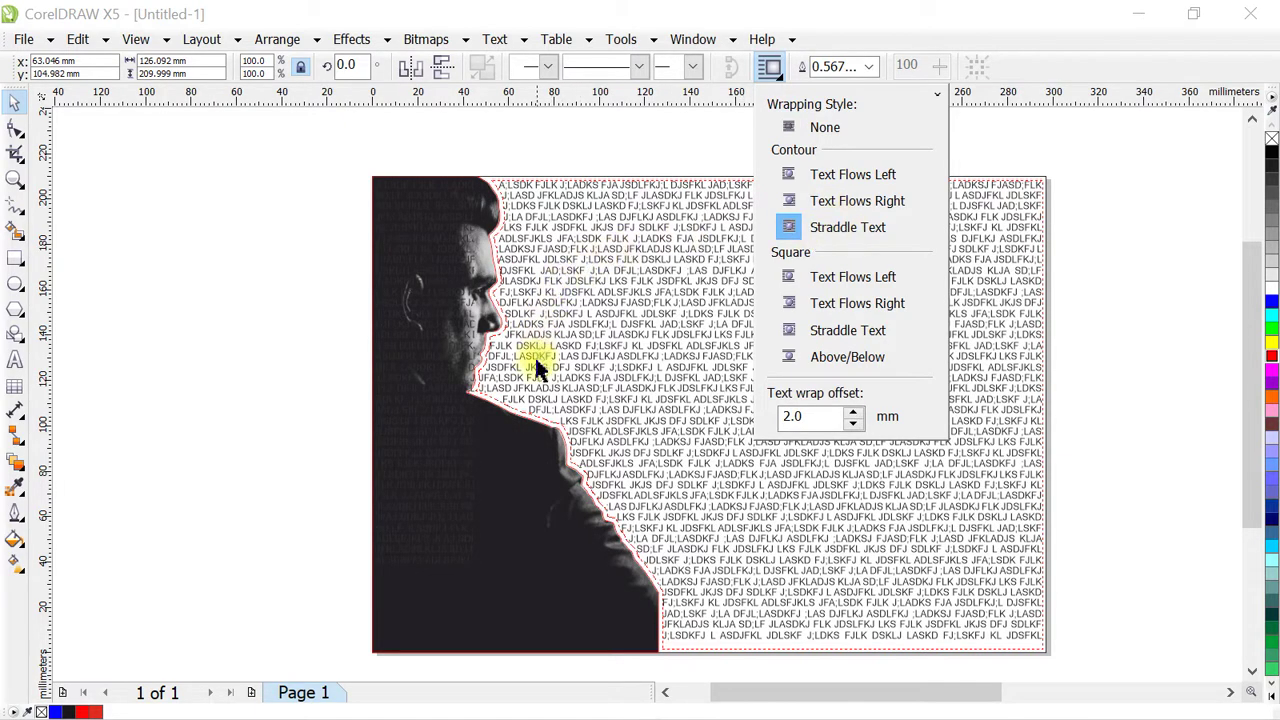
pyautogui.click(853, 412)
pyautogui.click(853, 412)
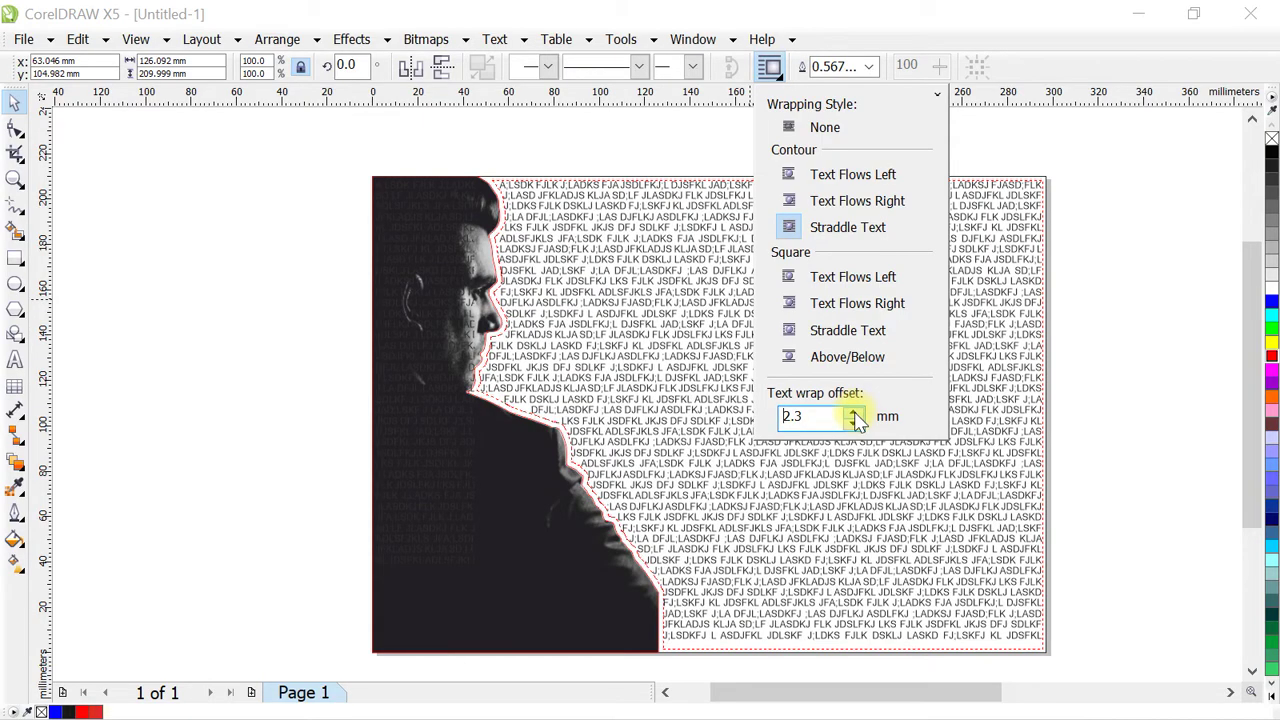
pyautogui.click(853, 412)
pyautogui.doubleClick(853, 412)
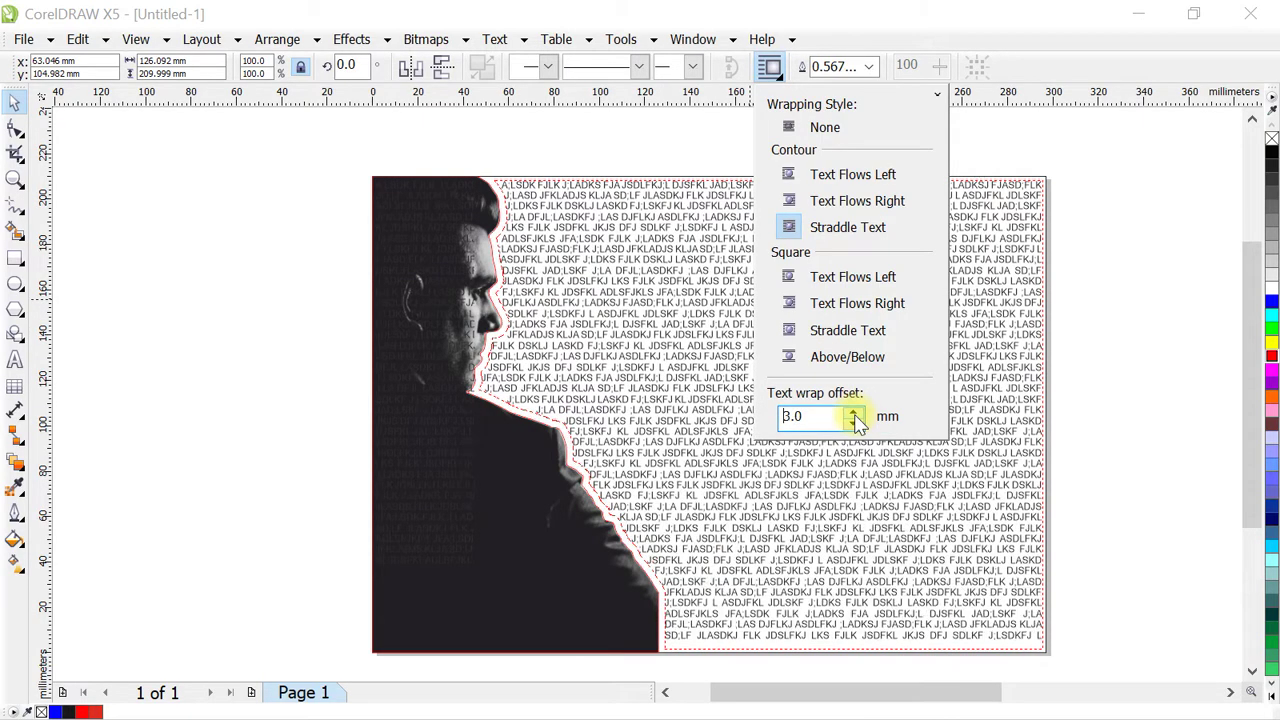
pyautogui.doubleClick(853, 412)
pyautogui.doubleClick(853, 412)
pyautogui.click(853, 412)
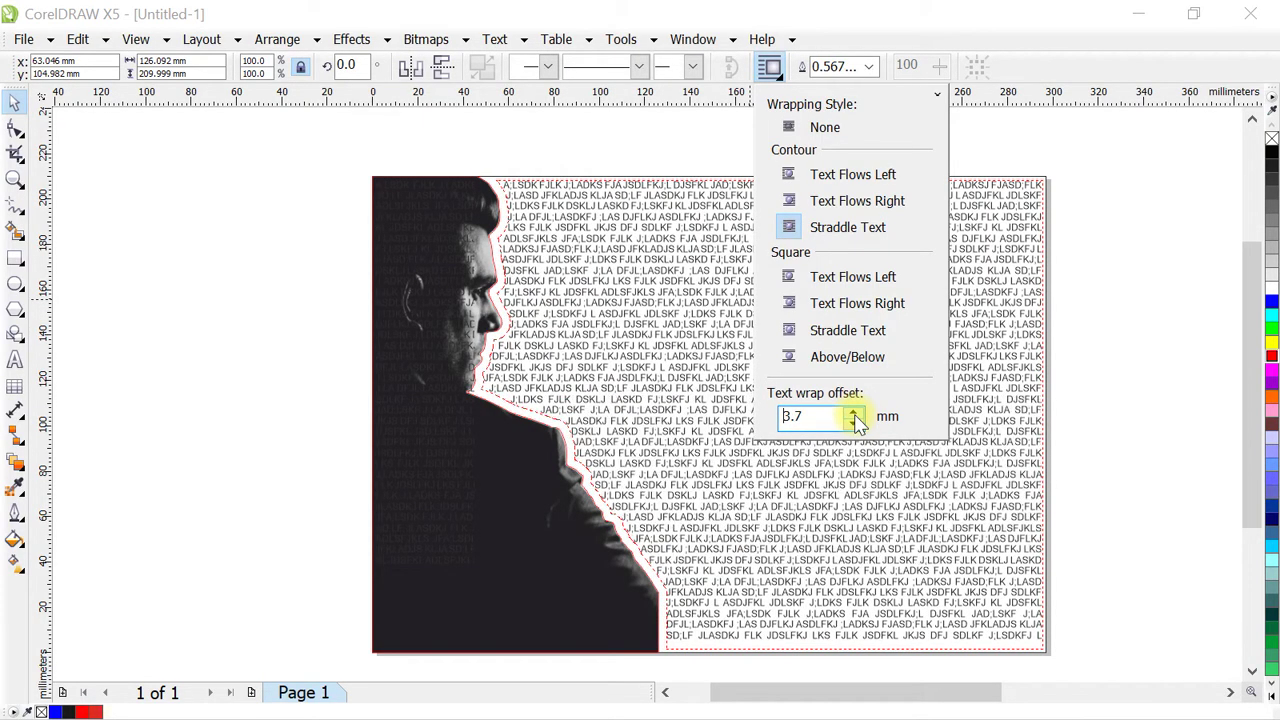
pyautogui.doubleClick(853, 412)
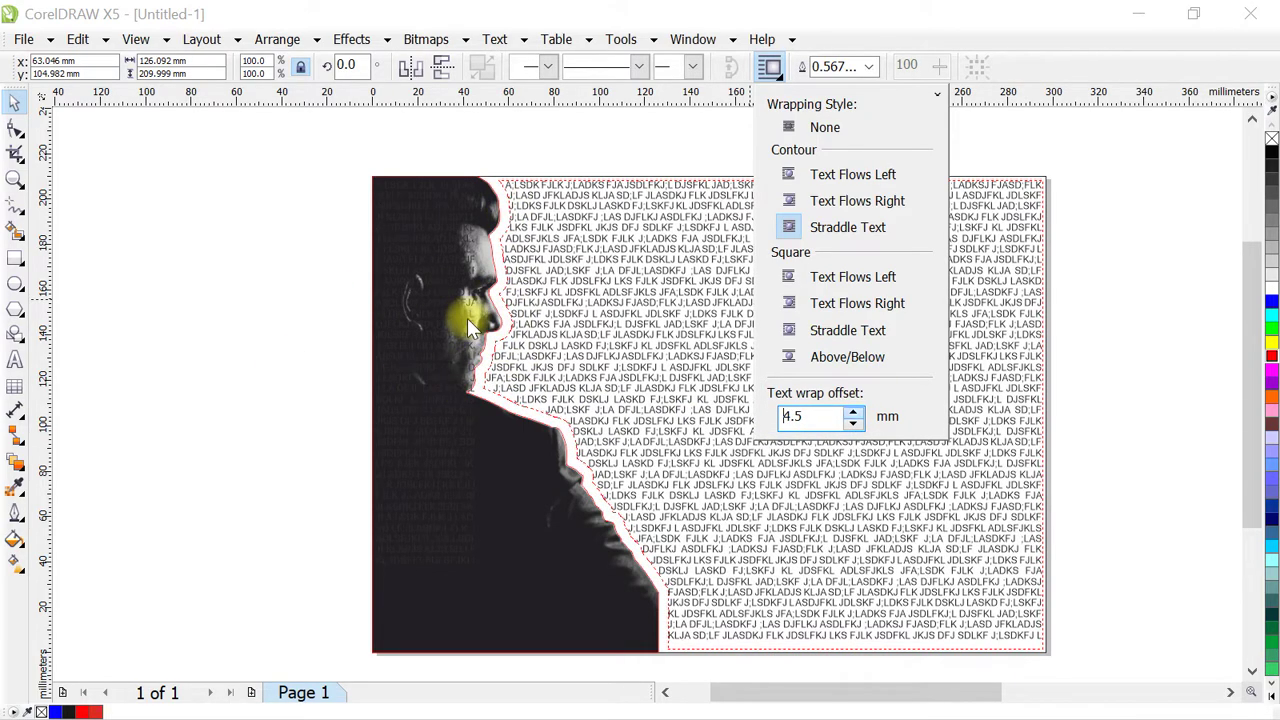
pyautogui.scroll(3, 469, 318)
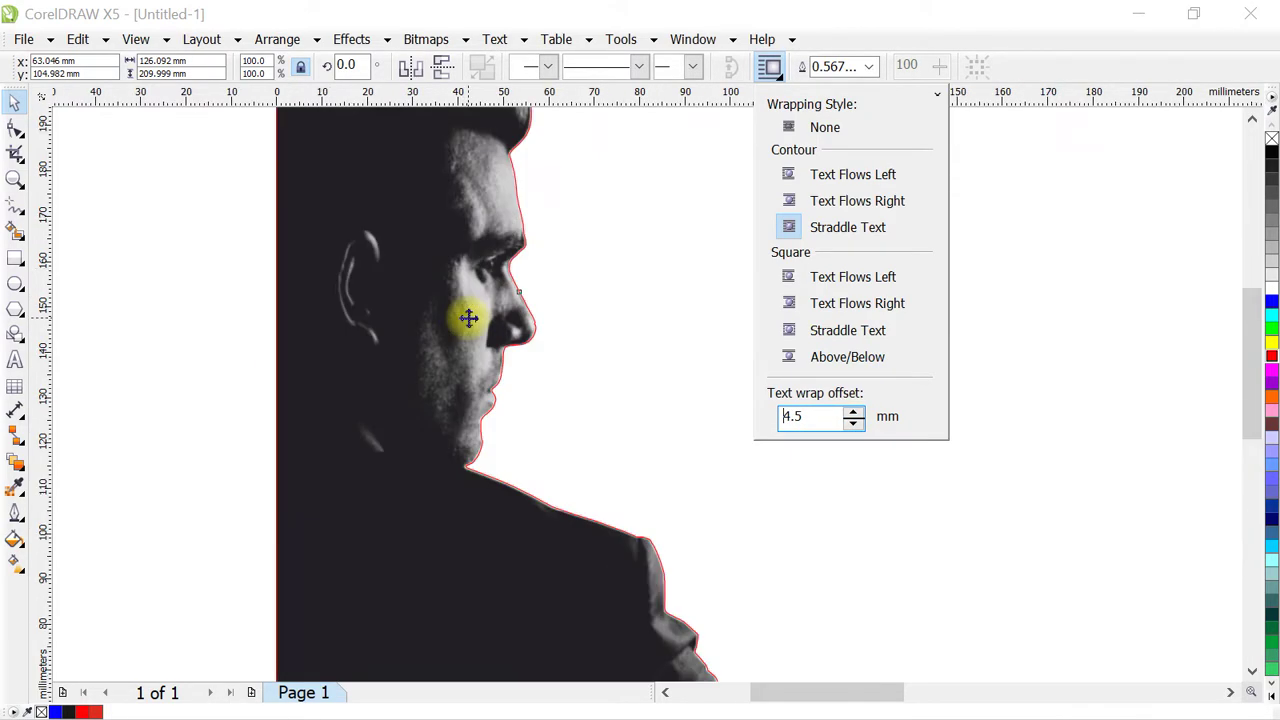
pyautogui.click(191, 275)
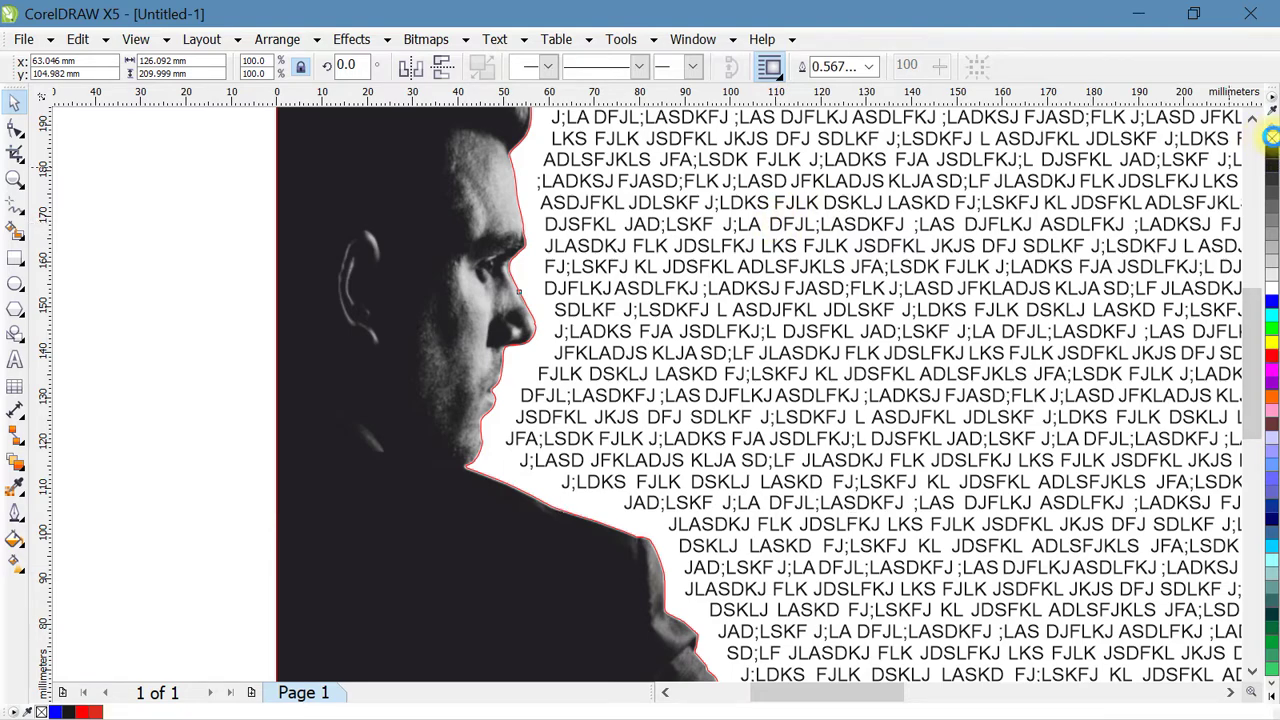
# Set the silhouette's outline to no colour so its border disappears.
pyautogui.rightClick(1270, 137)
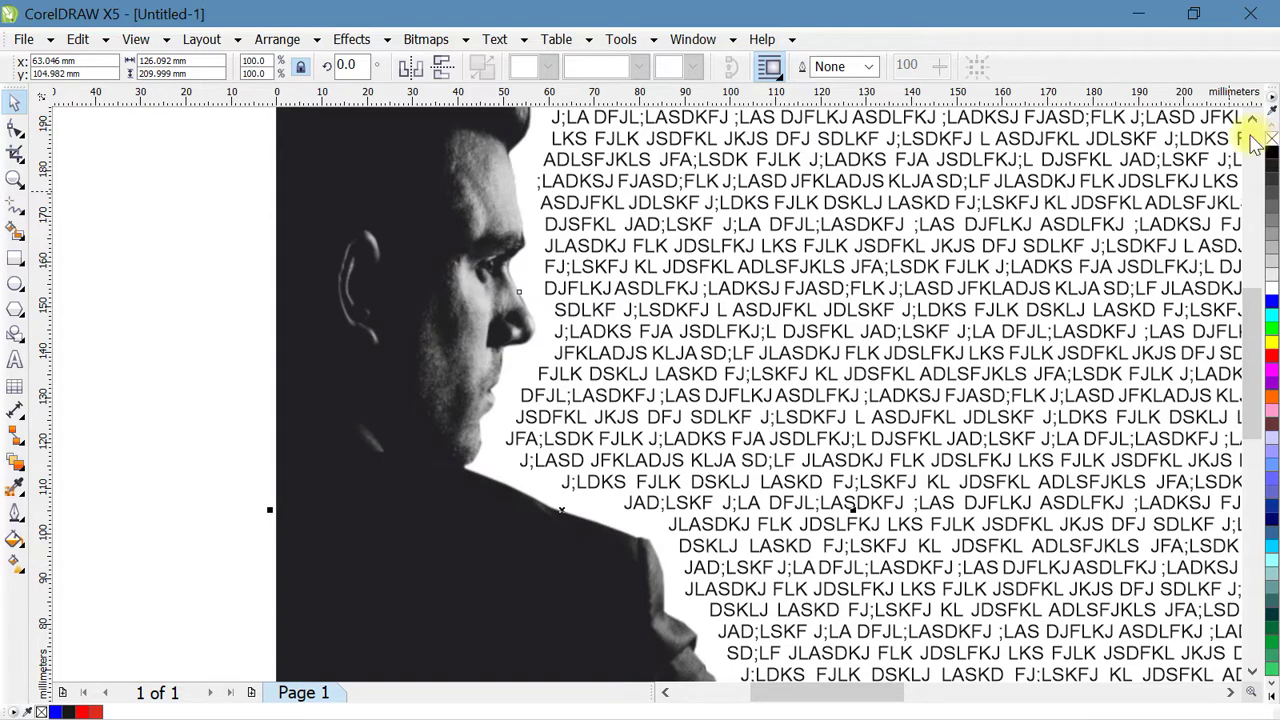
pyautogui.scroll(-1, 206, 366)
pyautogui.scroll(-1, 205, 367)
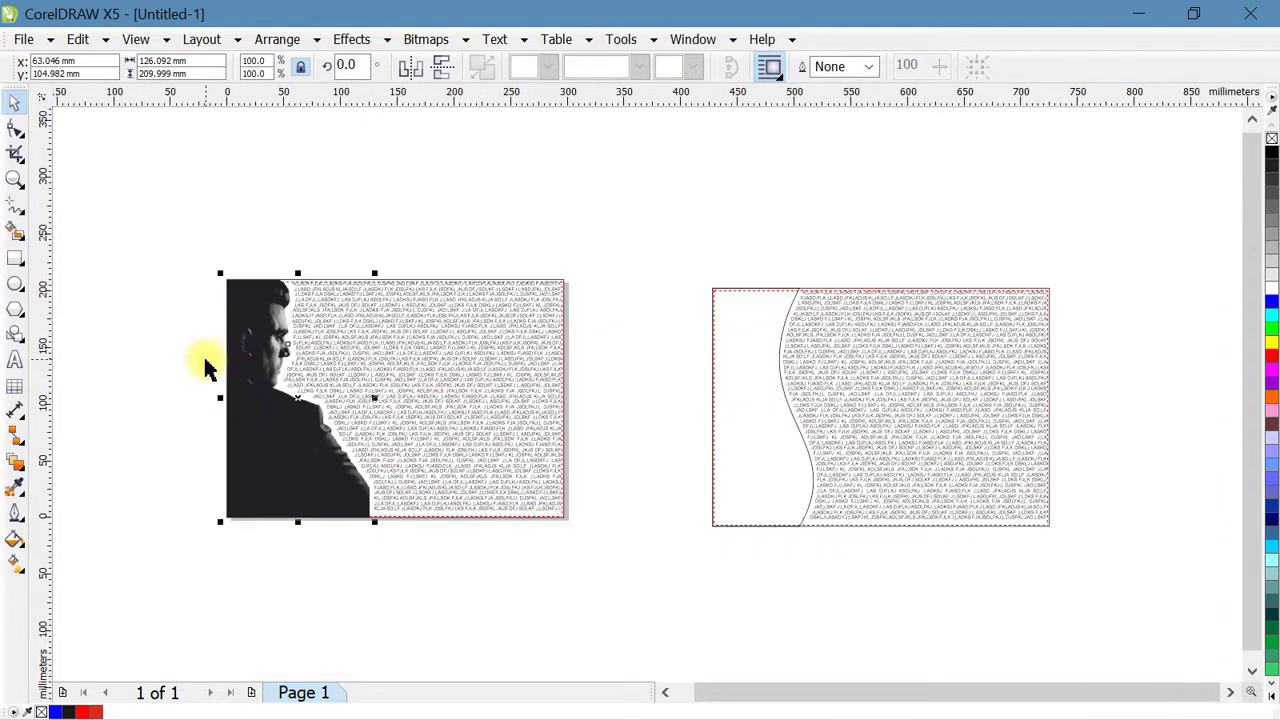
pyautogui.scroll(2, 171, 423)
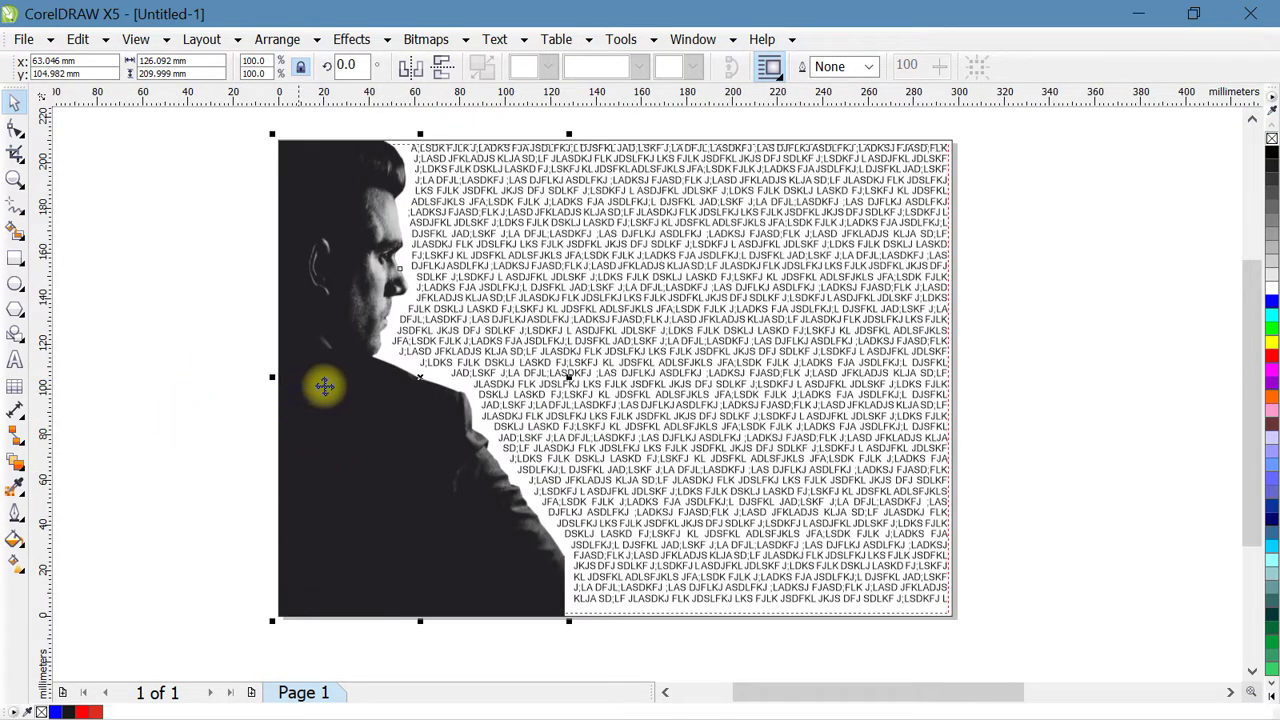
# Select all of the paragraph text and make it bold.
pyautogui.click(541, 270)
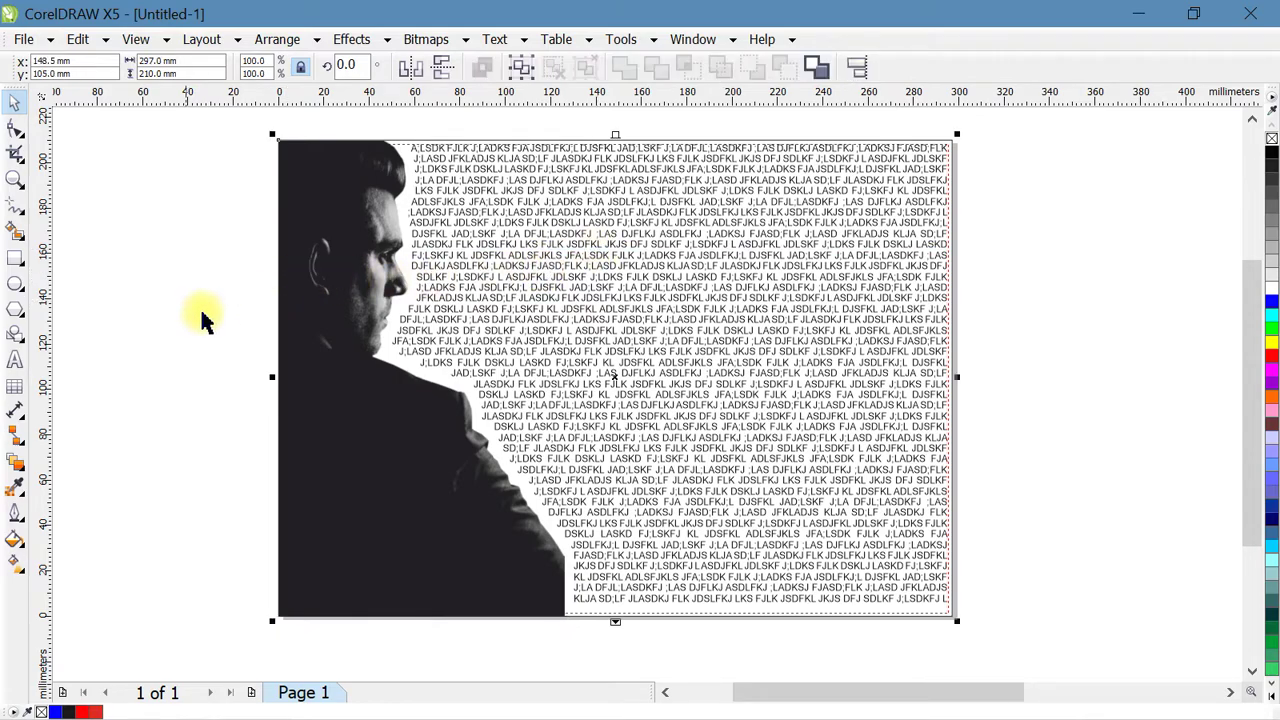
pyautogui.click(15, 360)
pyautogui.click(864, 383)
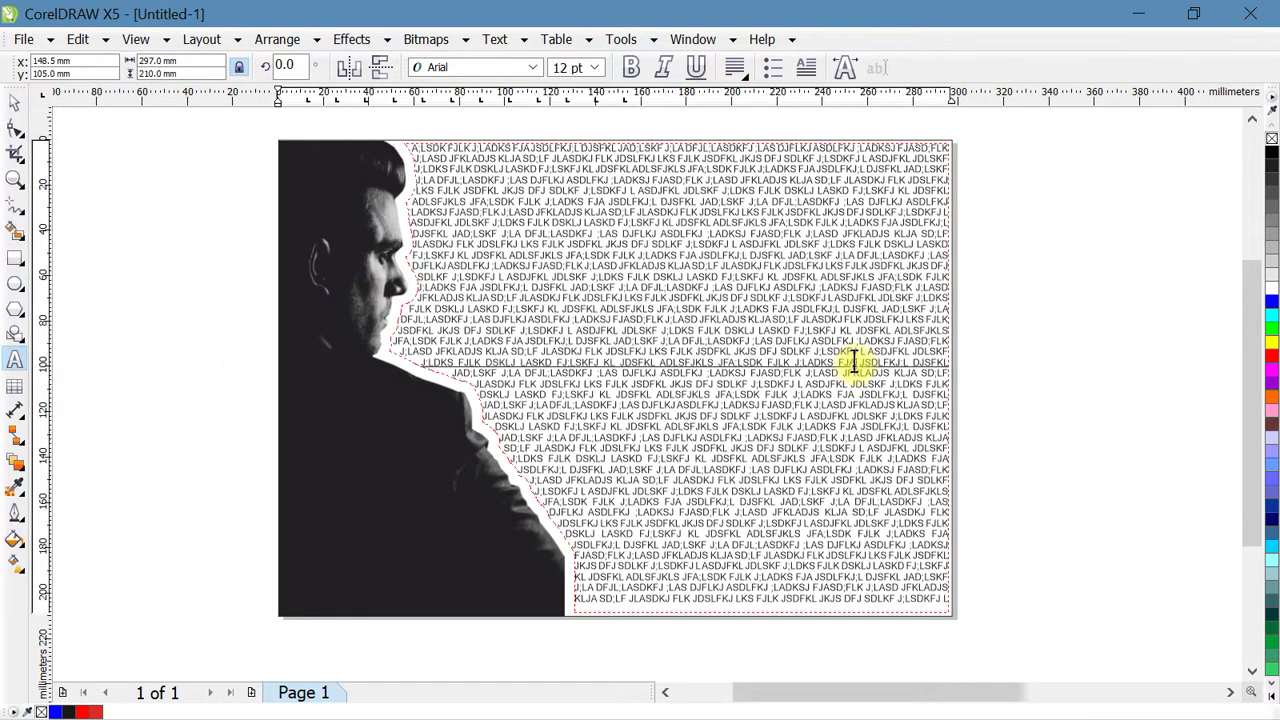
pyautogui.hotkey('ctrl', 'a')
pyautogui.click(632, 68)
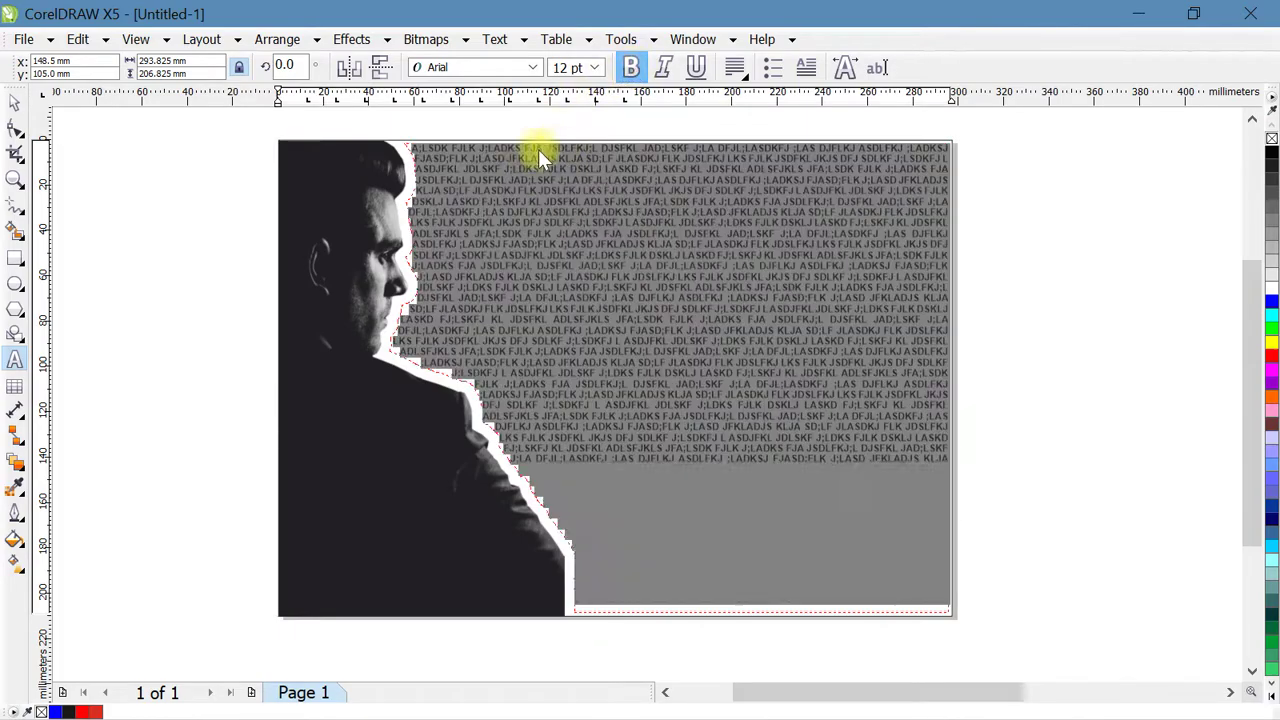
pyautogui.click(15, 102)
pyautogui.click(175, 207)
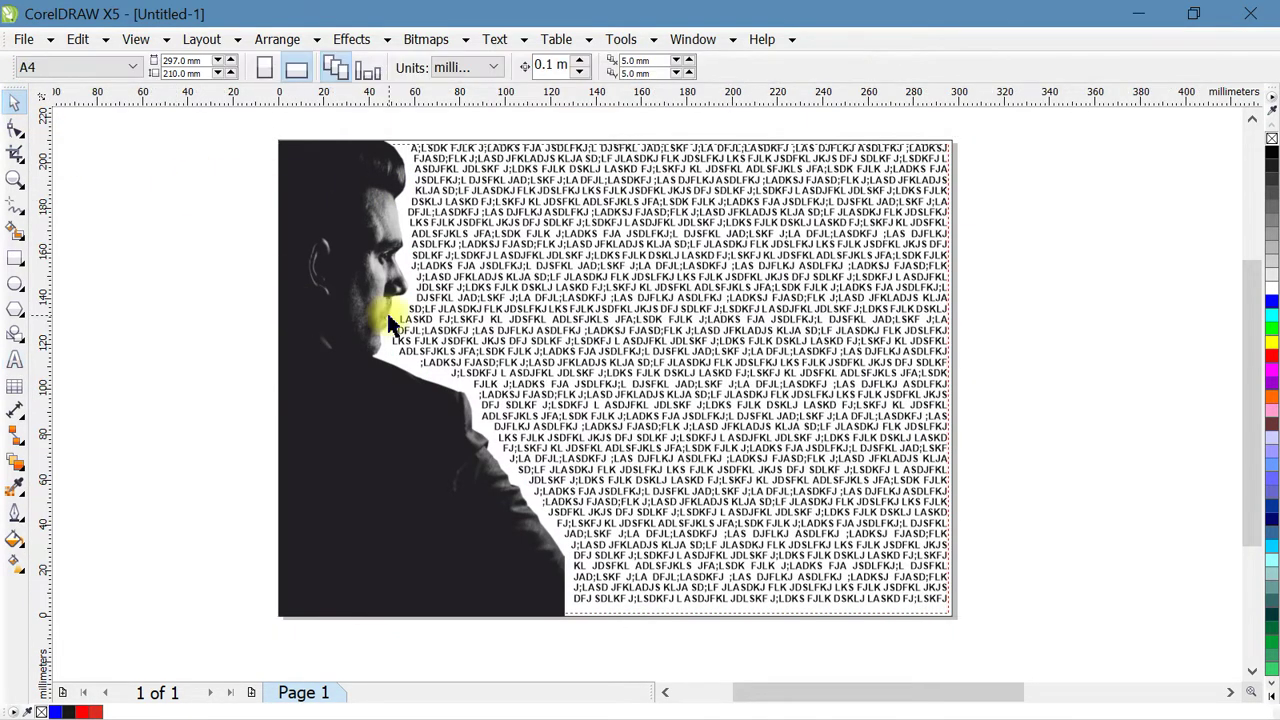
# Reposition the silhouette wrap shape, undoing an accidental leftward move.
pyautogui.scroll(3, 410, 320)
pyautogui.scroll(-3, 445, 360)
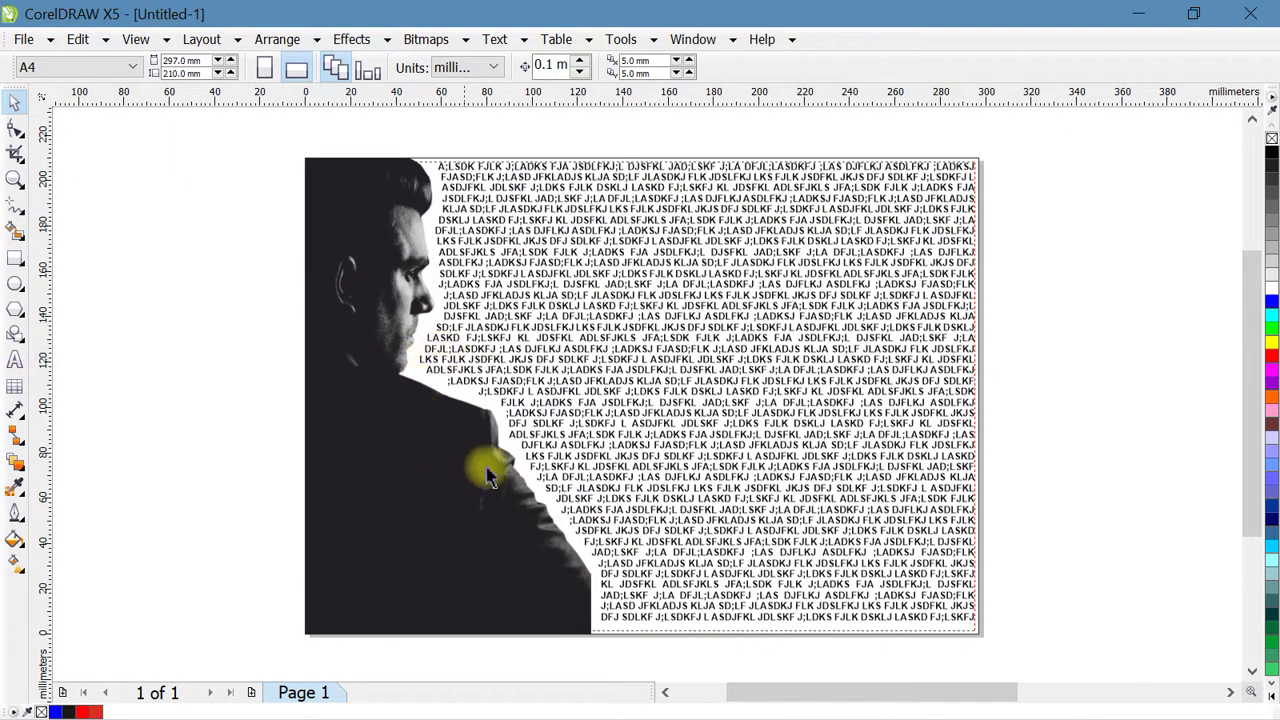
pyautogui.click(420, 346)
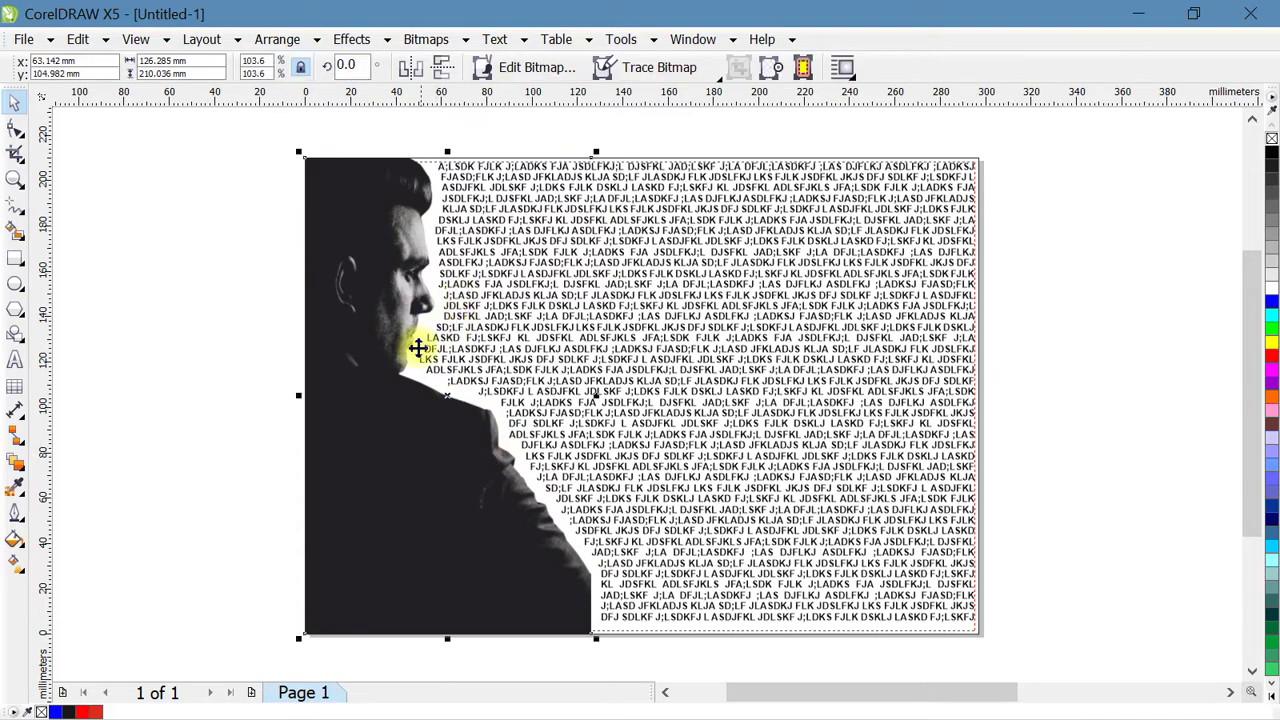
pyautogui.moveTo(357, 397); pyautogui.dragTo(223, 400)
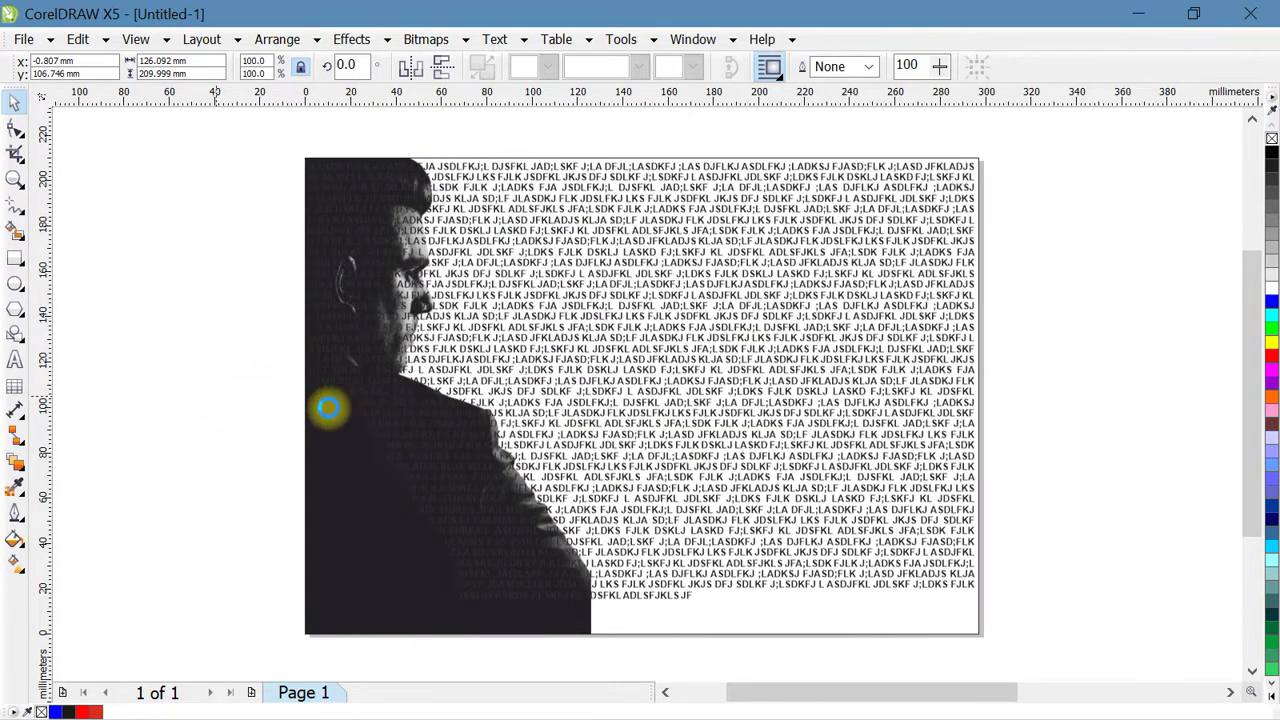
pyautogui.hotkey('ctrl', 'z')
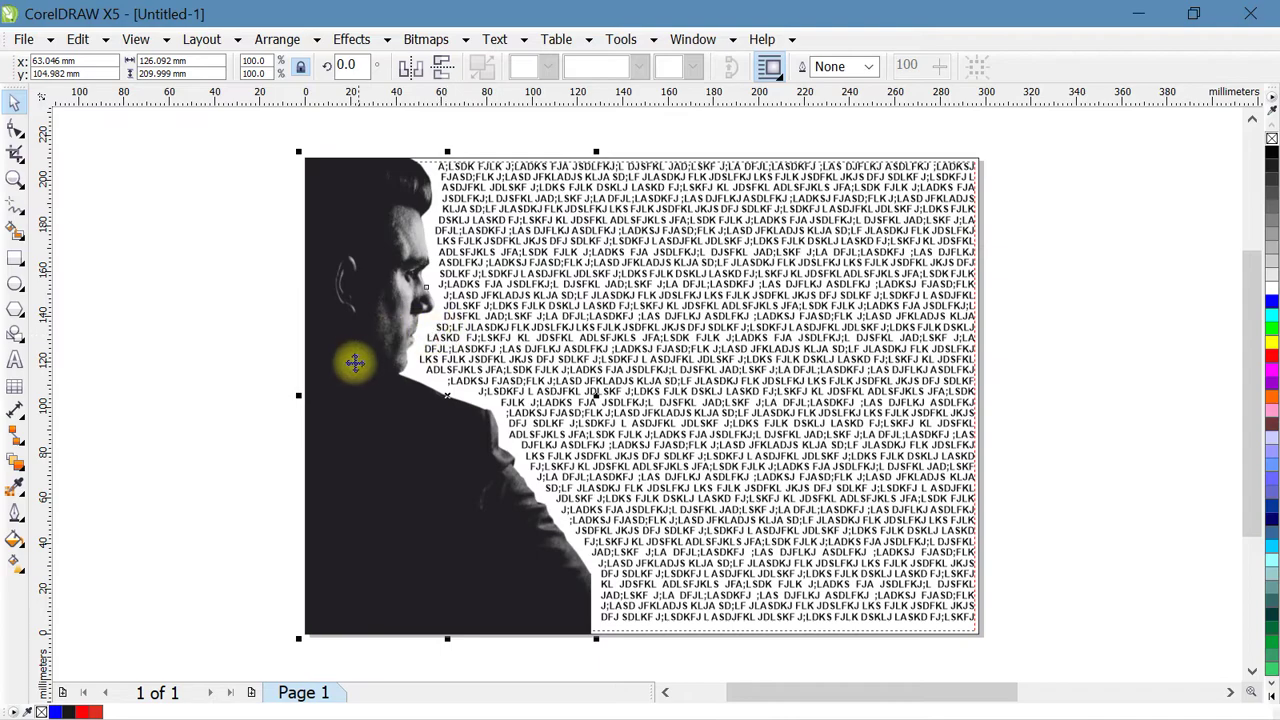
pyautogui.moveTo(349, 363)
pyautogui.mouseDown()
pyautogui.moveTo(674, 405)
pyautogui.moveTo(614, 380)
pyautogui.mouseUp()
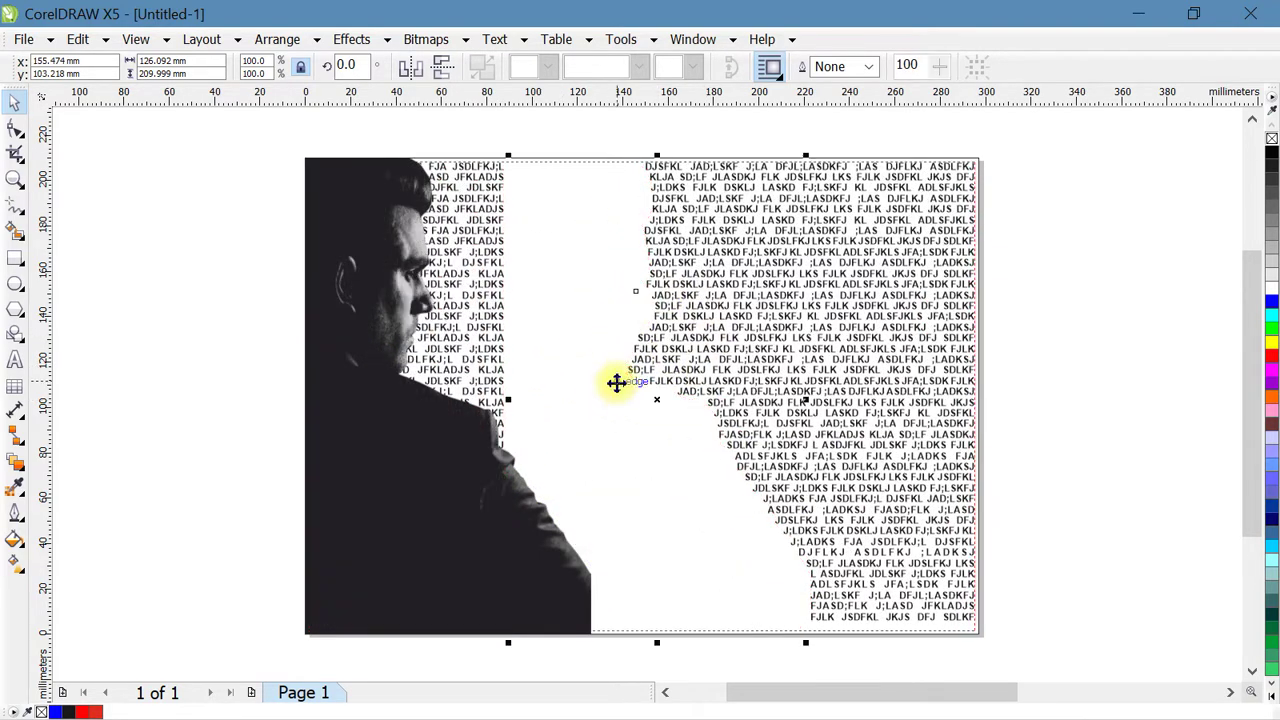
# Lower the silhouette's Text wrap offset to 3.5 mm so the text hugs the profile.
pyautogui.click(763, 68)
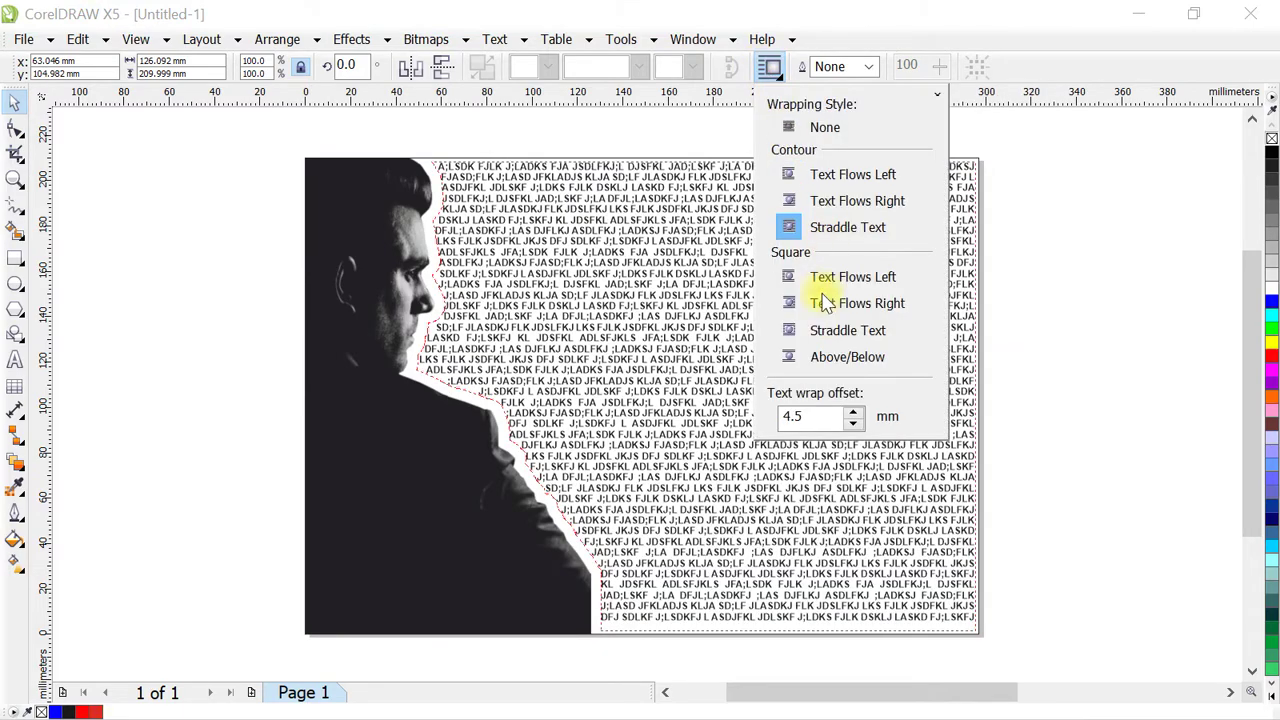
pyautogui.click(853, 421)
pyautogui.click(853, 421)
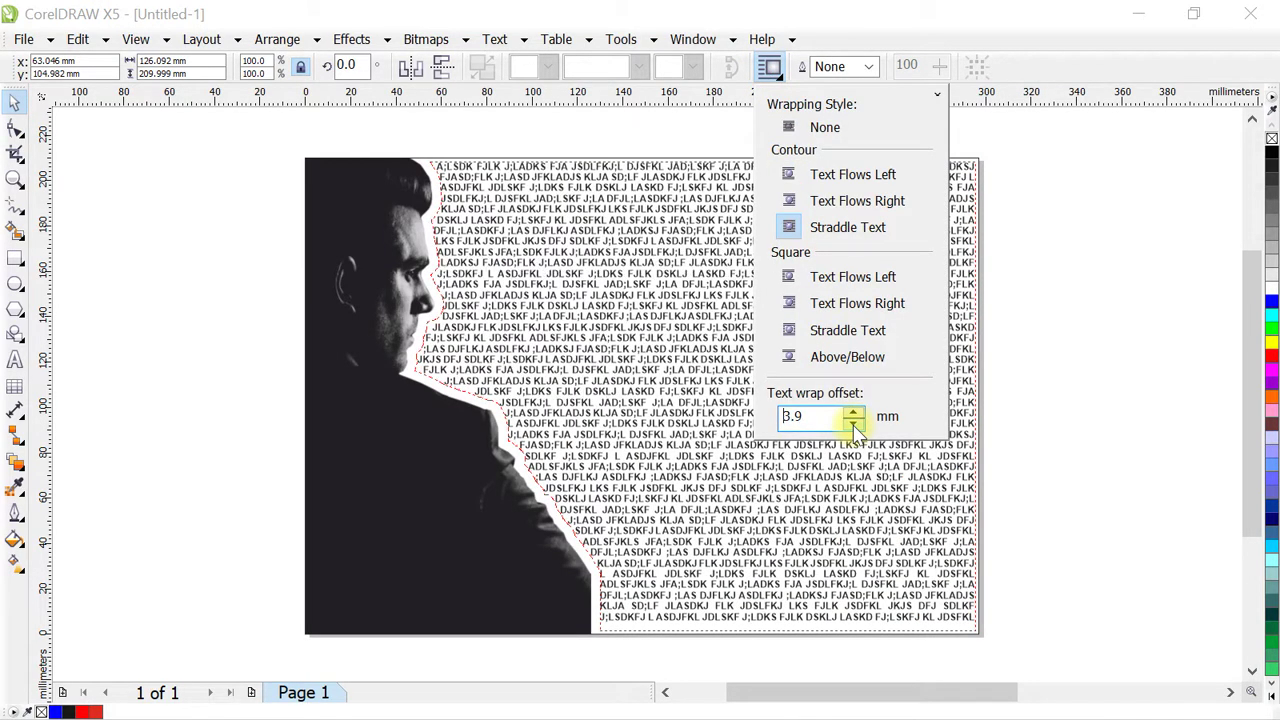
pyautogui.click(853, 423)
pyautogui.click(853, 423)
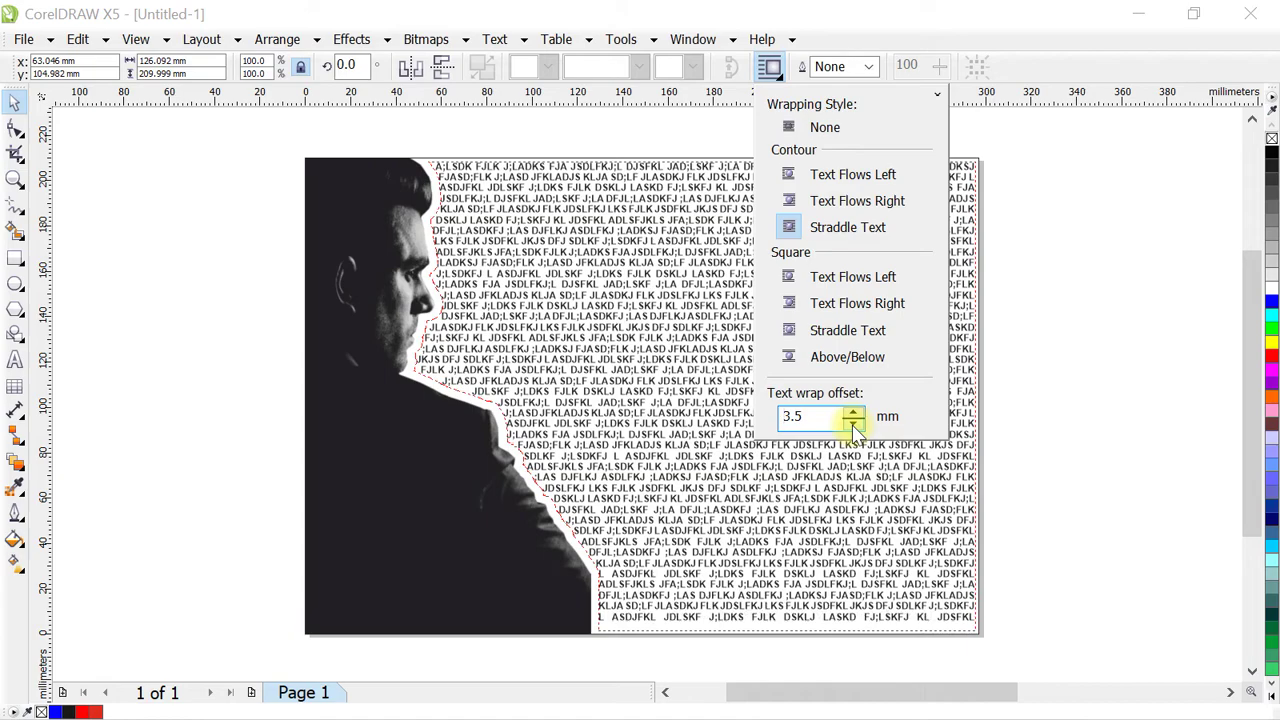
pyautogui.click(243, 257)
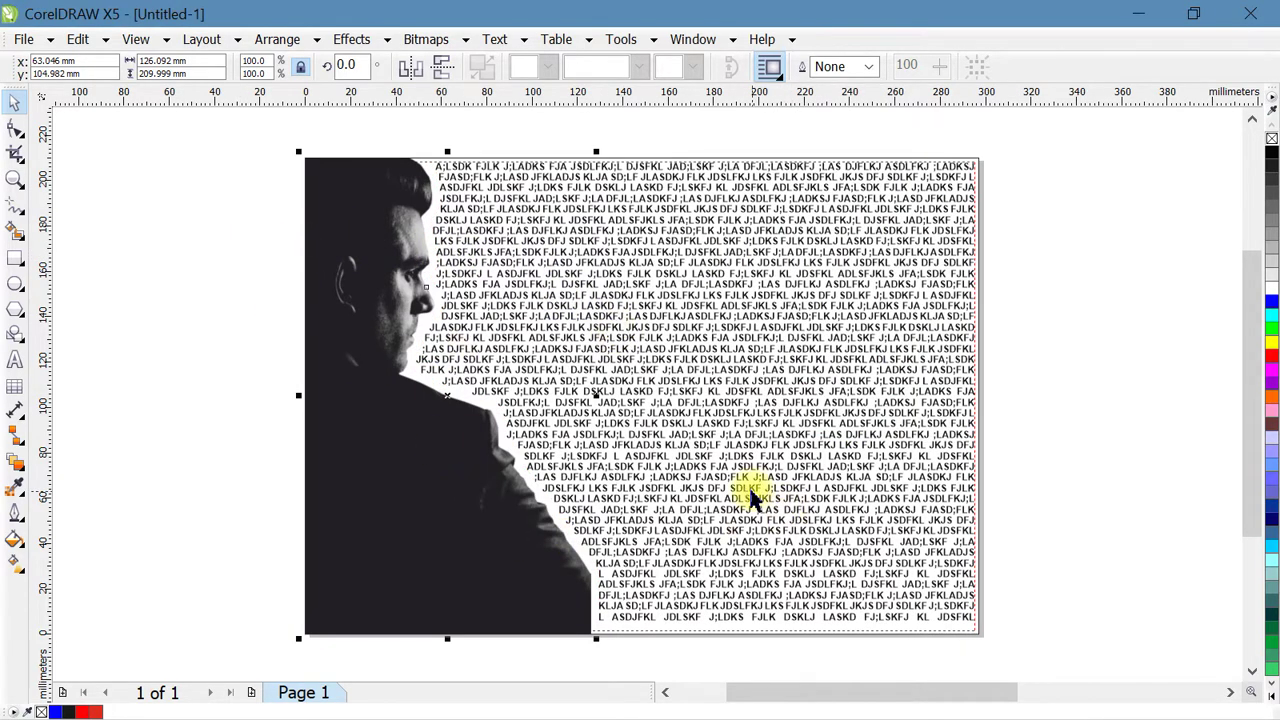